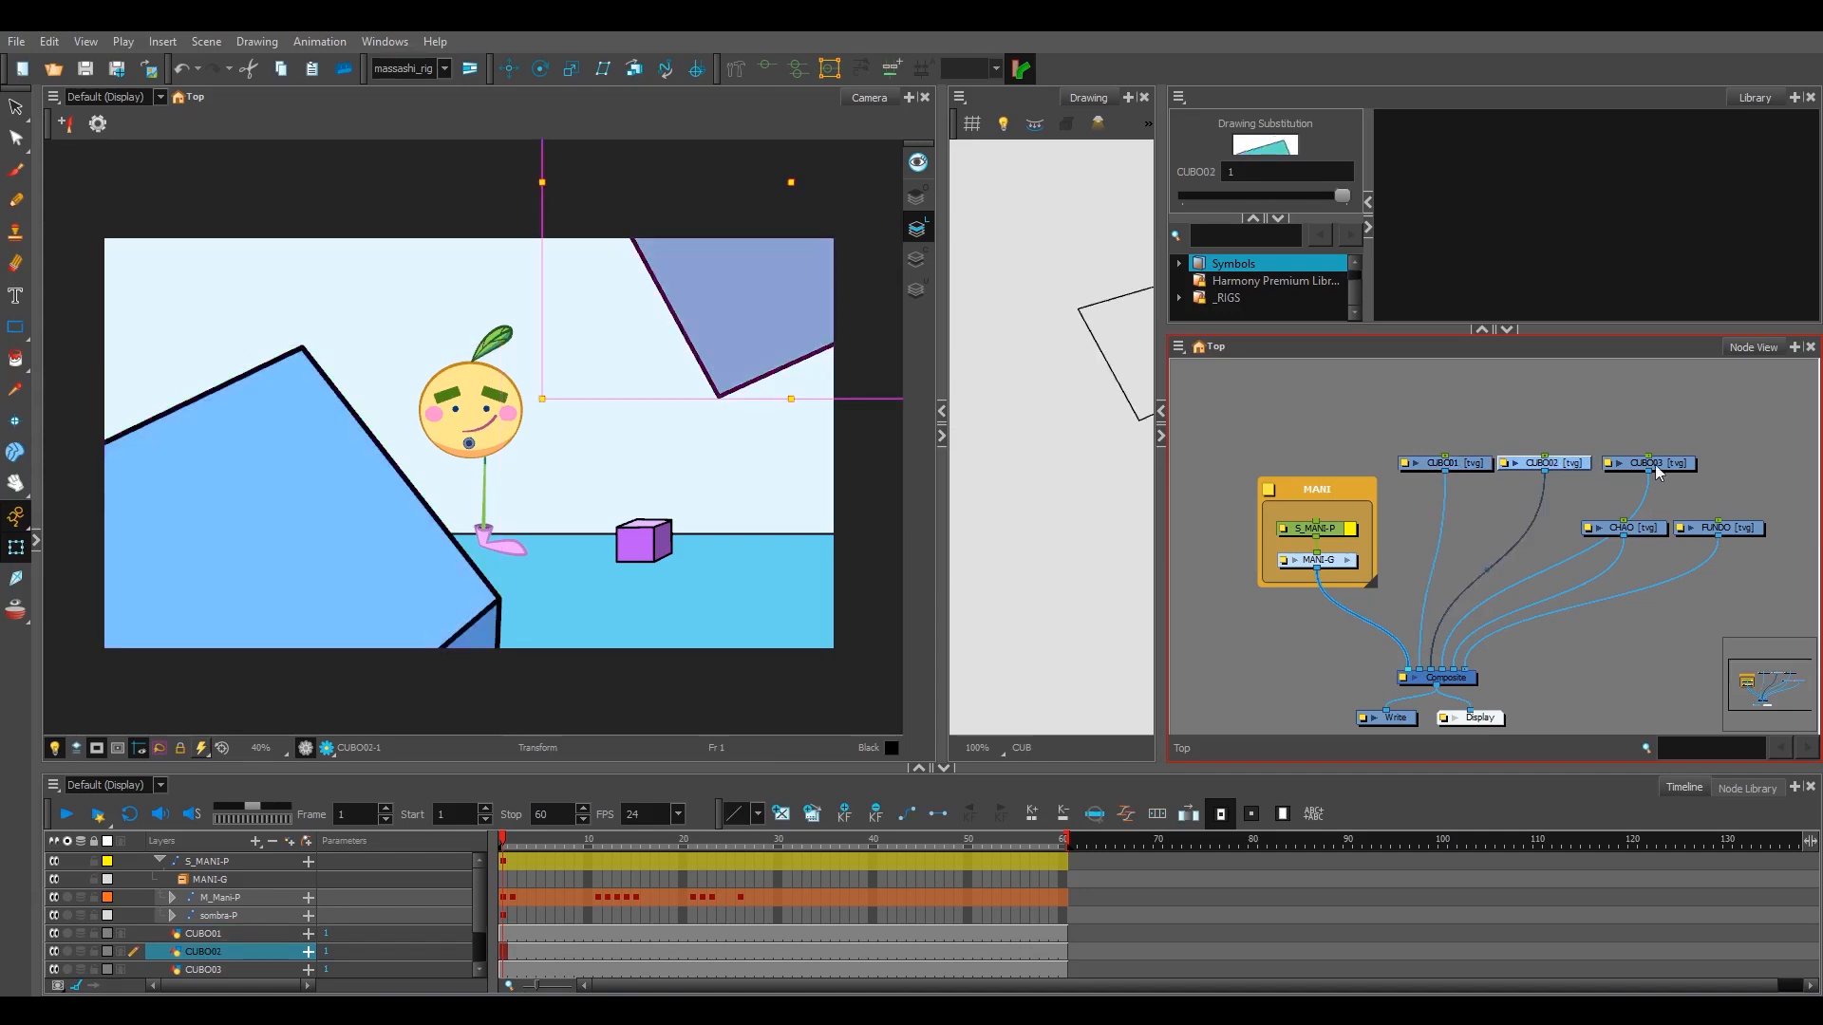
- Inspect the CUBO01, CUBO02, CUBO03, CHAO and FUNDO drawing nodes by selecting them in the node network
left_click(1655, 464)
left_click(1640, 526)
left_click(1726, 528)
left_click(1741, 478)
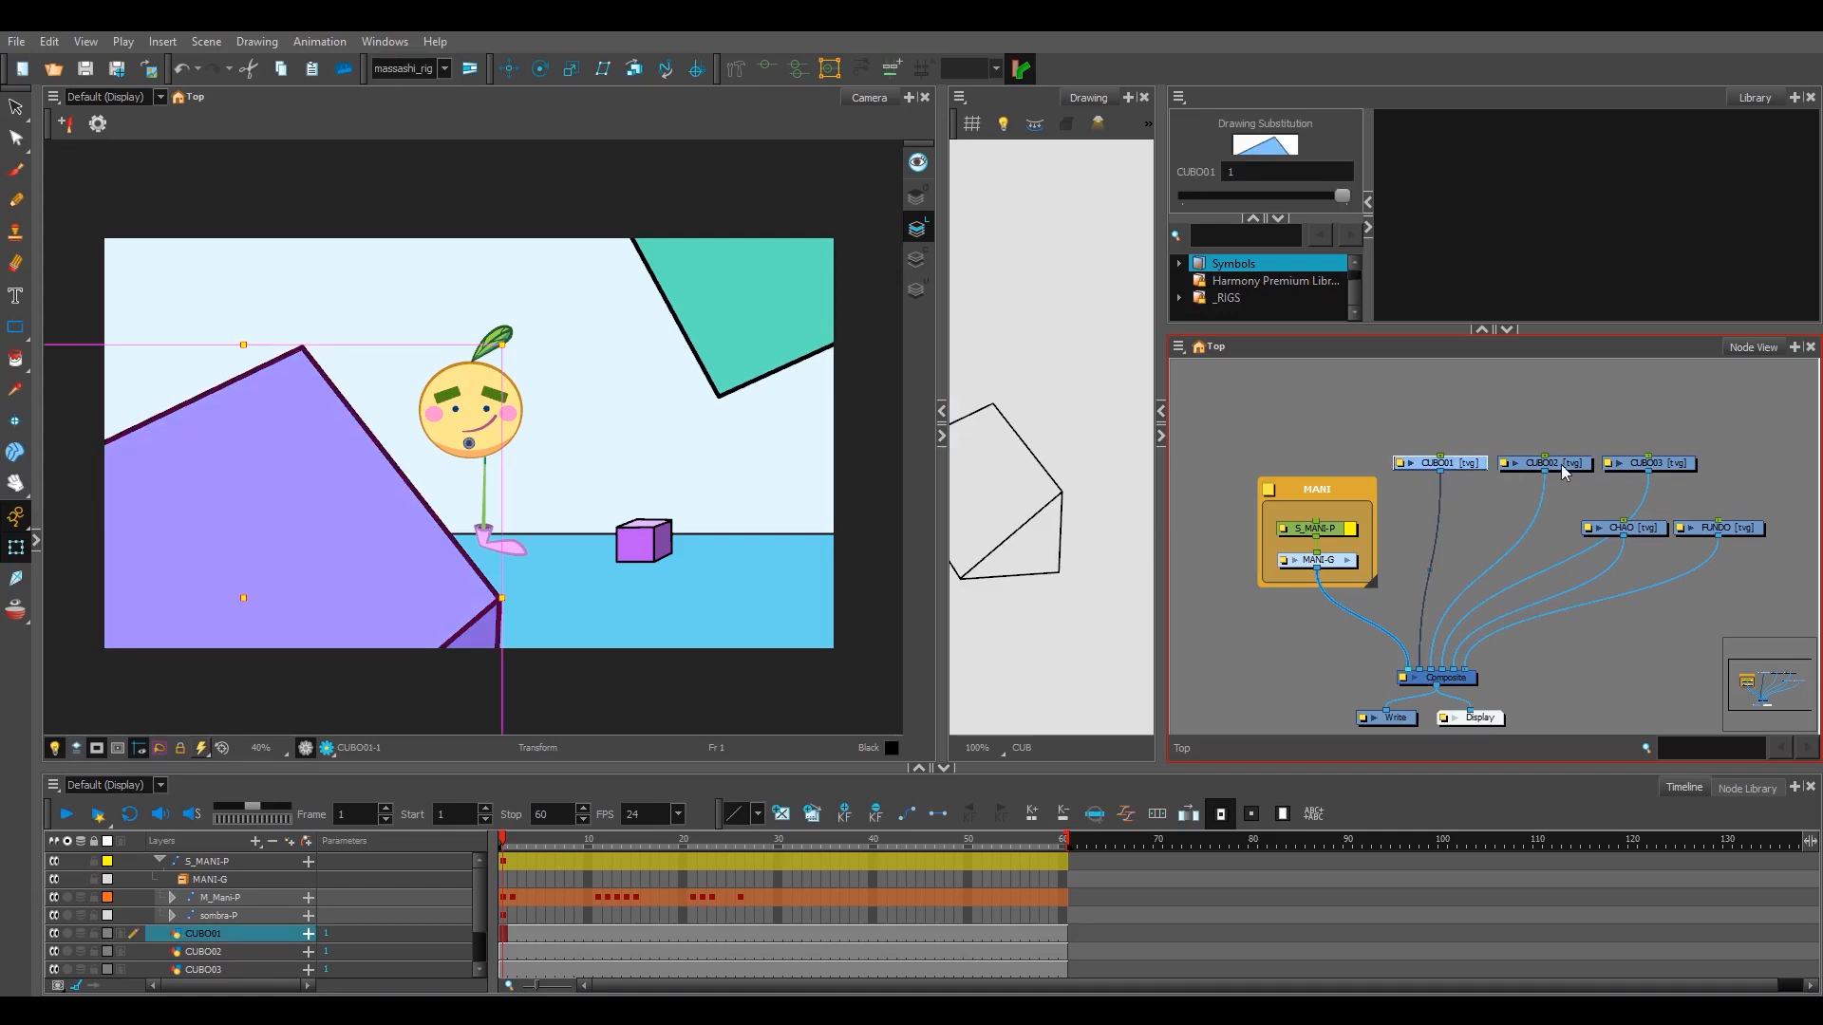
left_click(1669, 463)
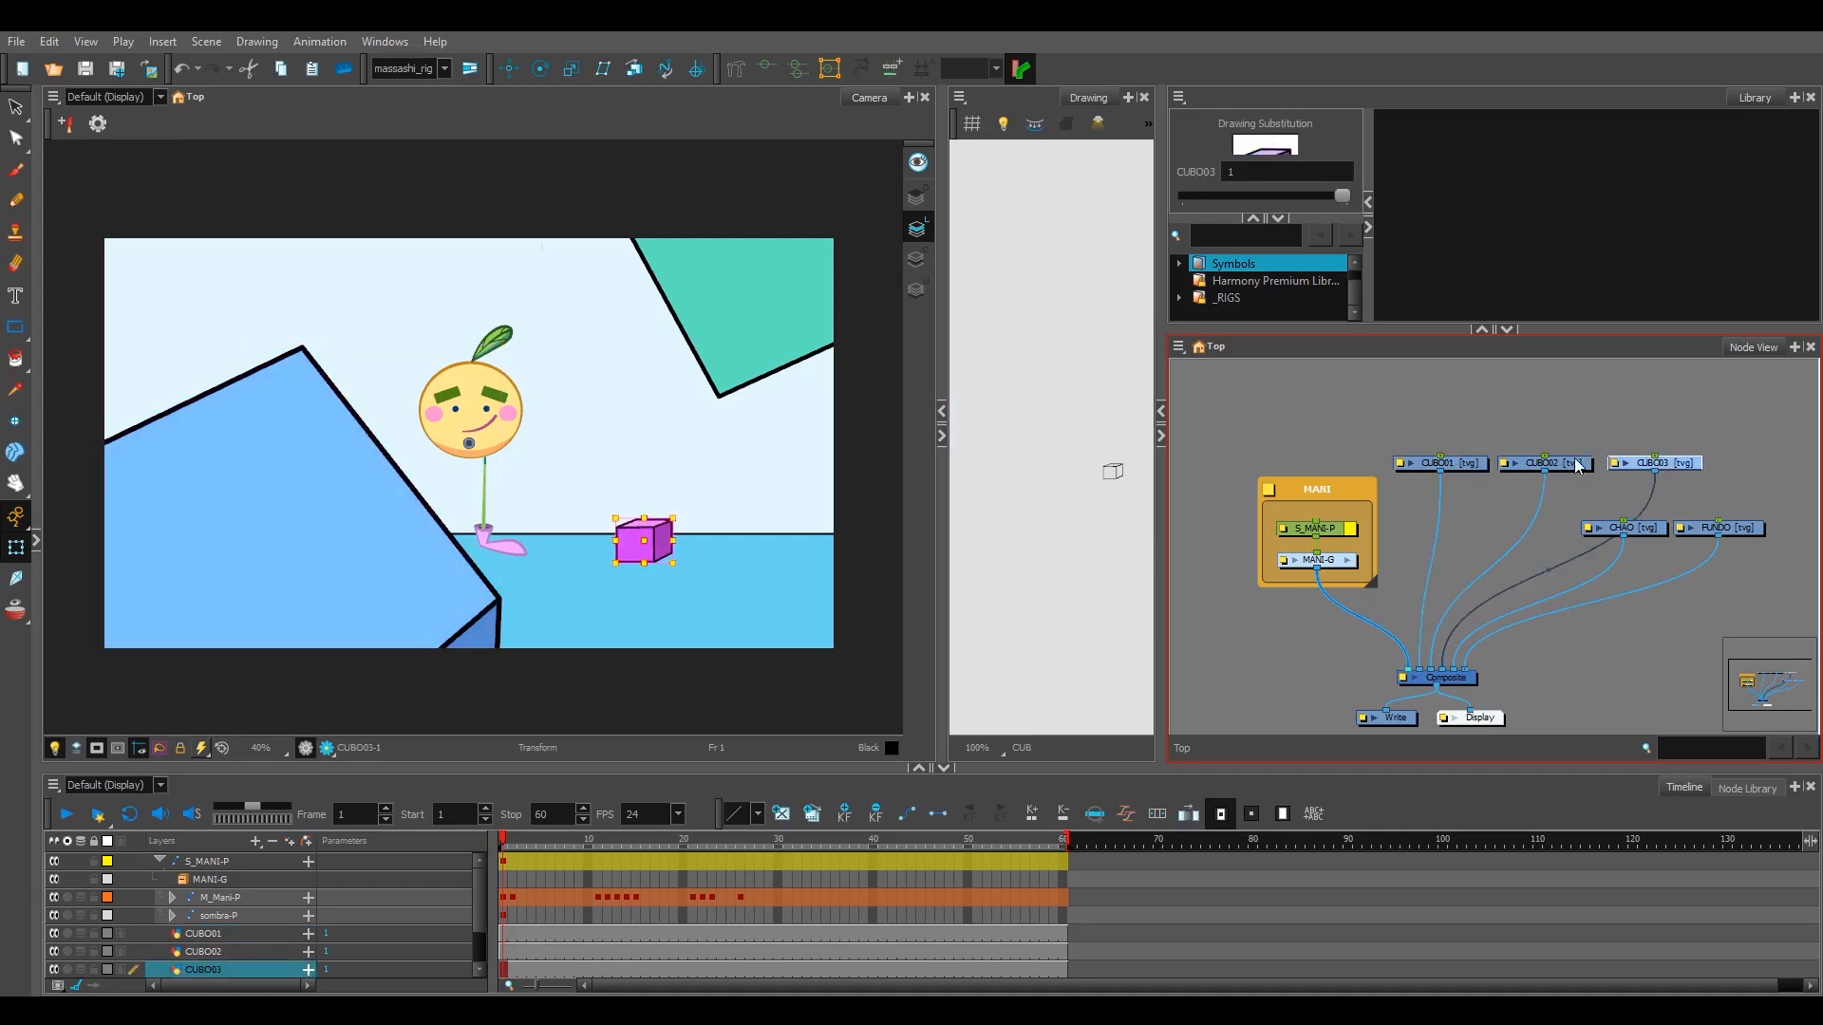
left_click(1576, 465)
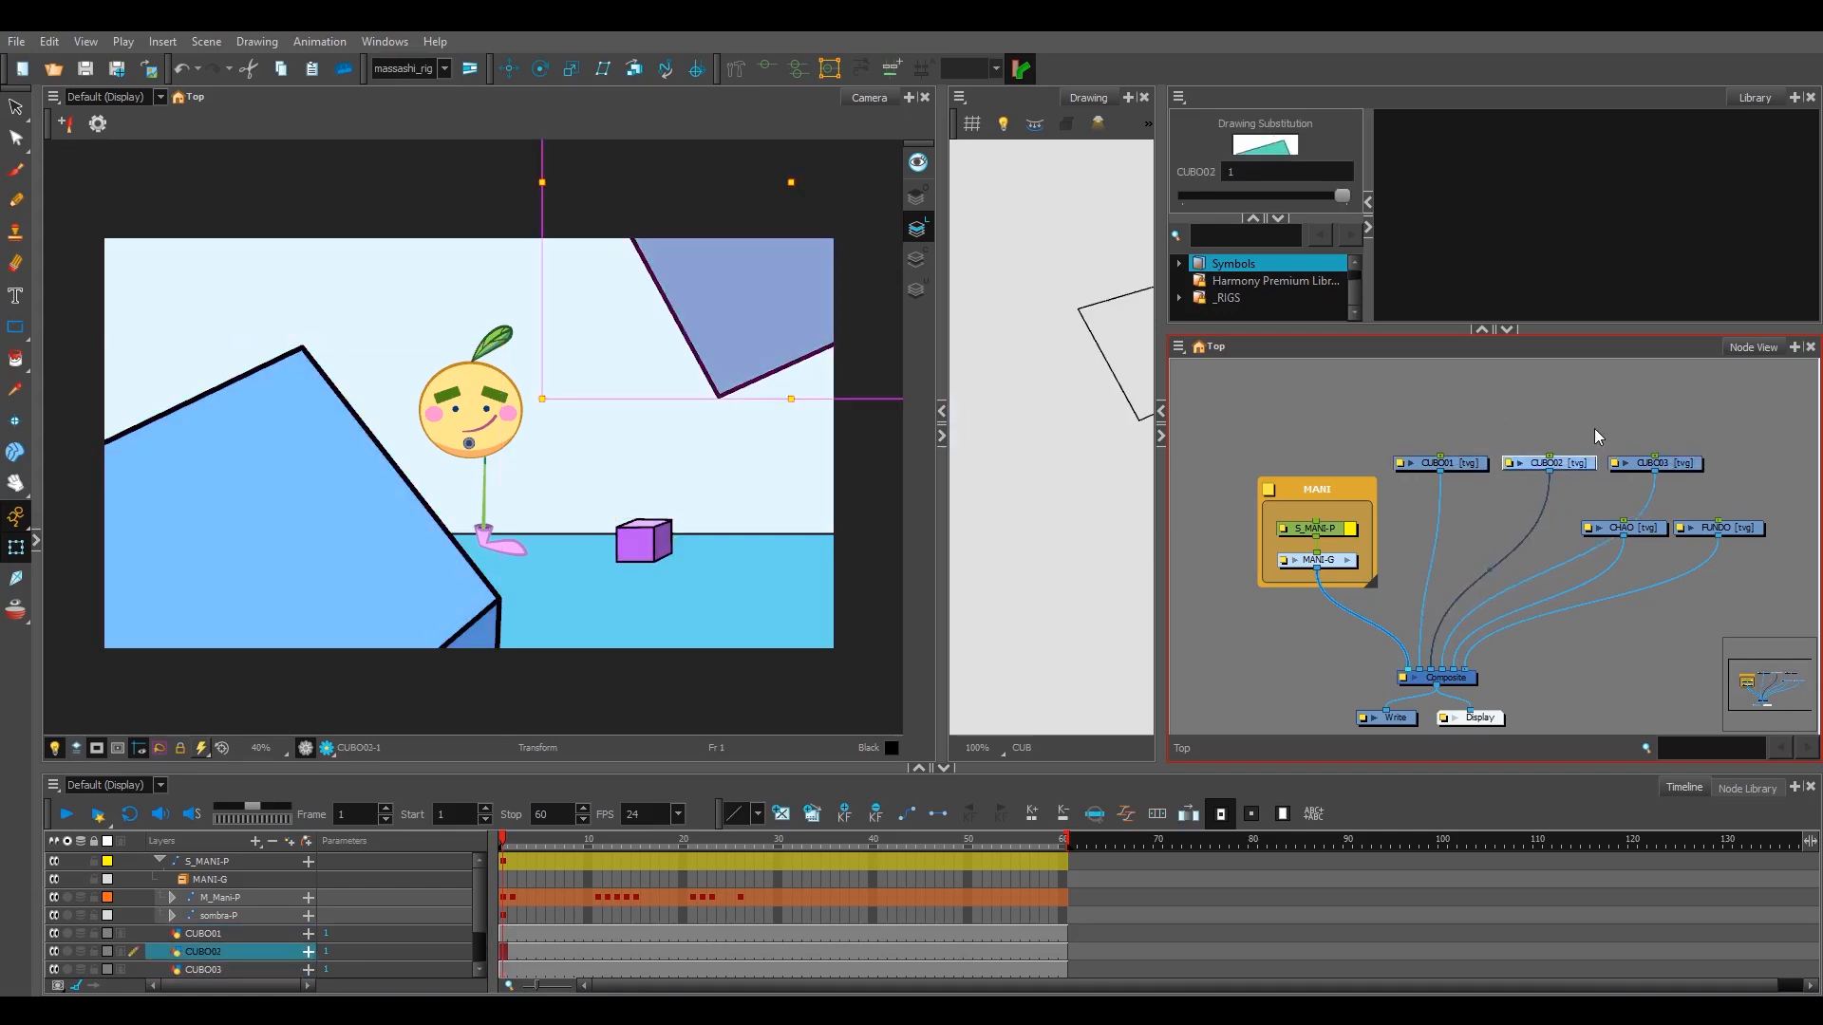
left_click(1594, 425)
left_click_drag(1513, 548, 1535, 557)
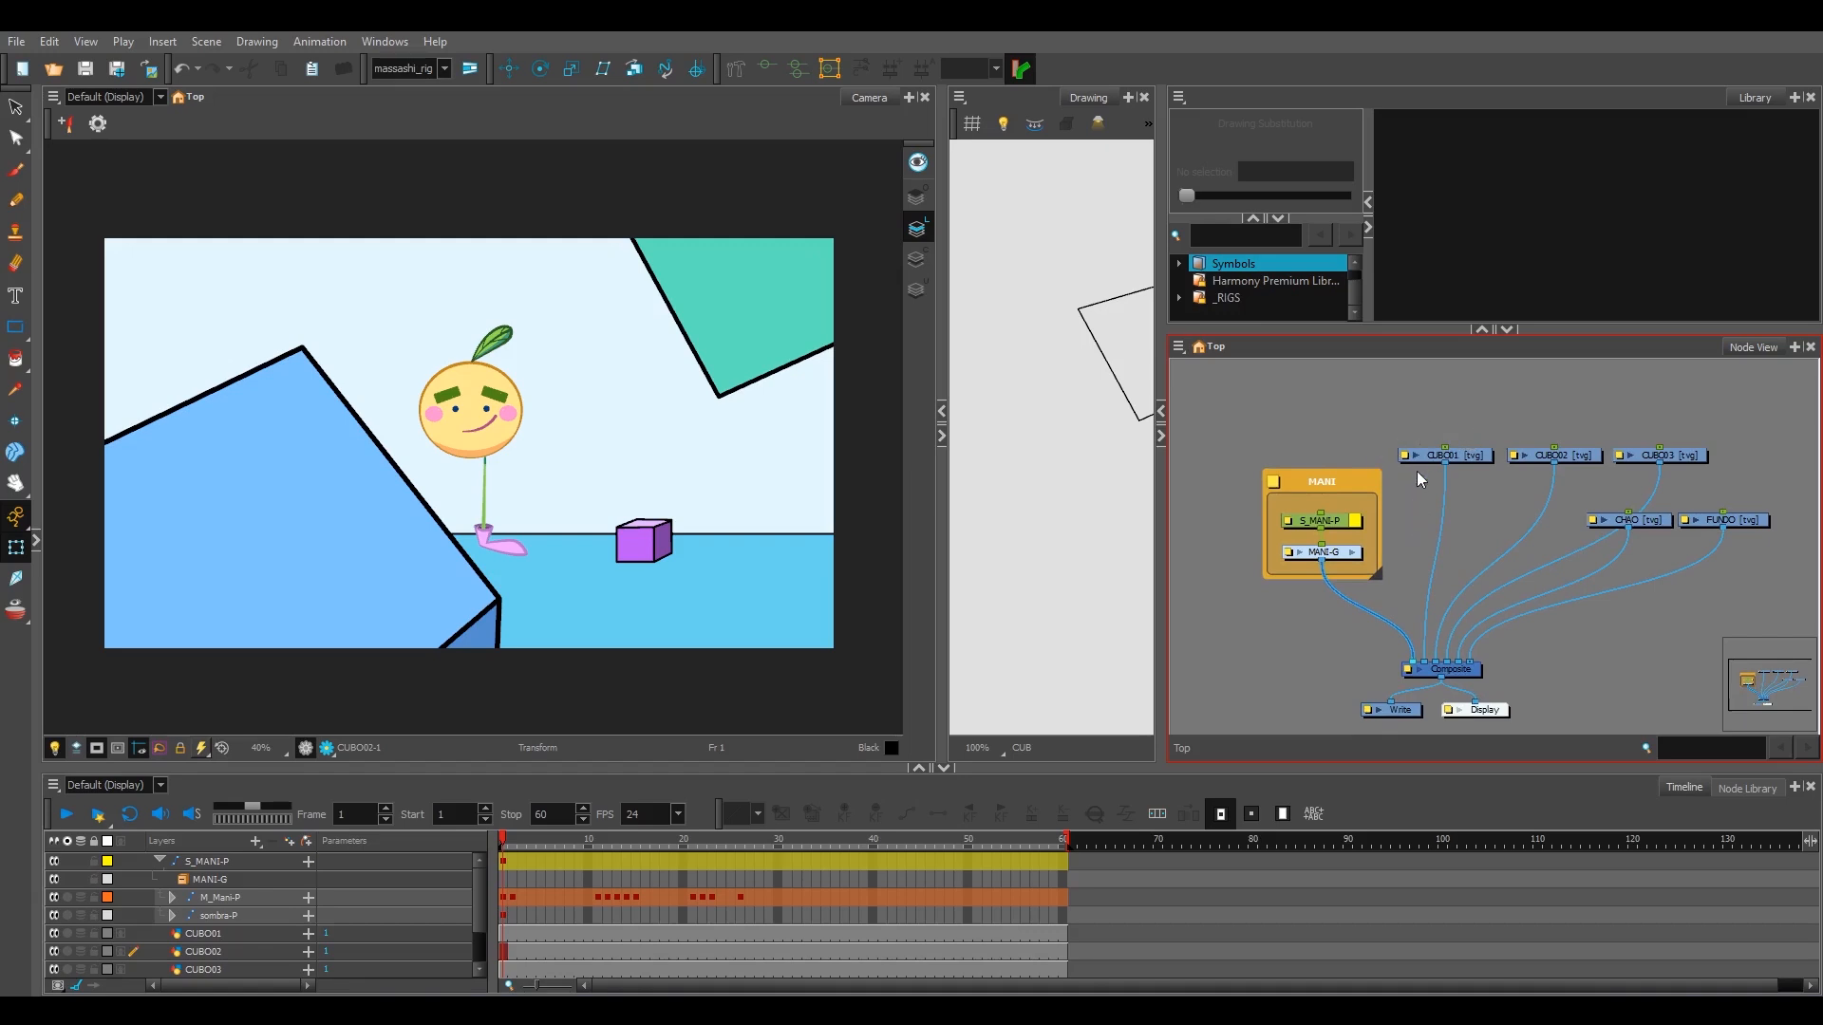
left_click_drag(1488, 460, 1516, 448)
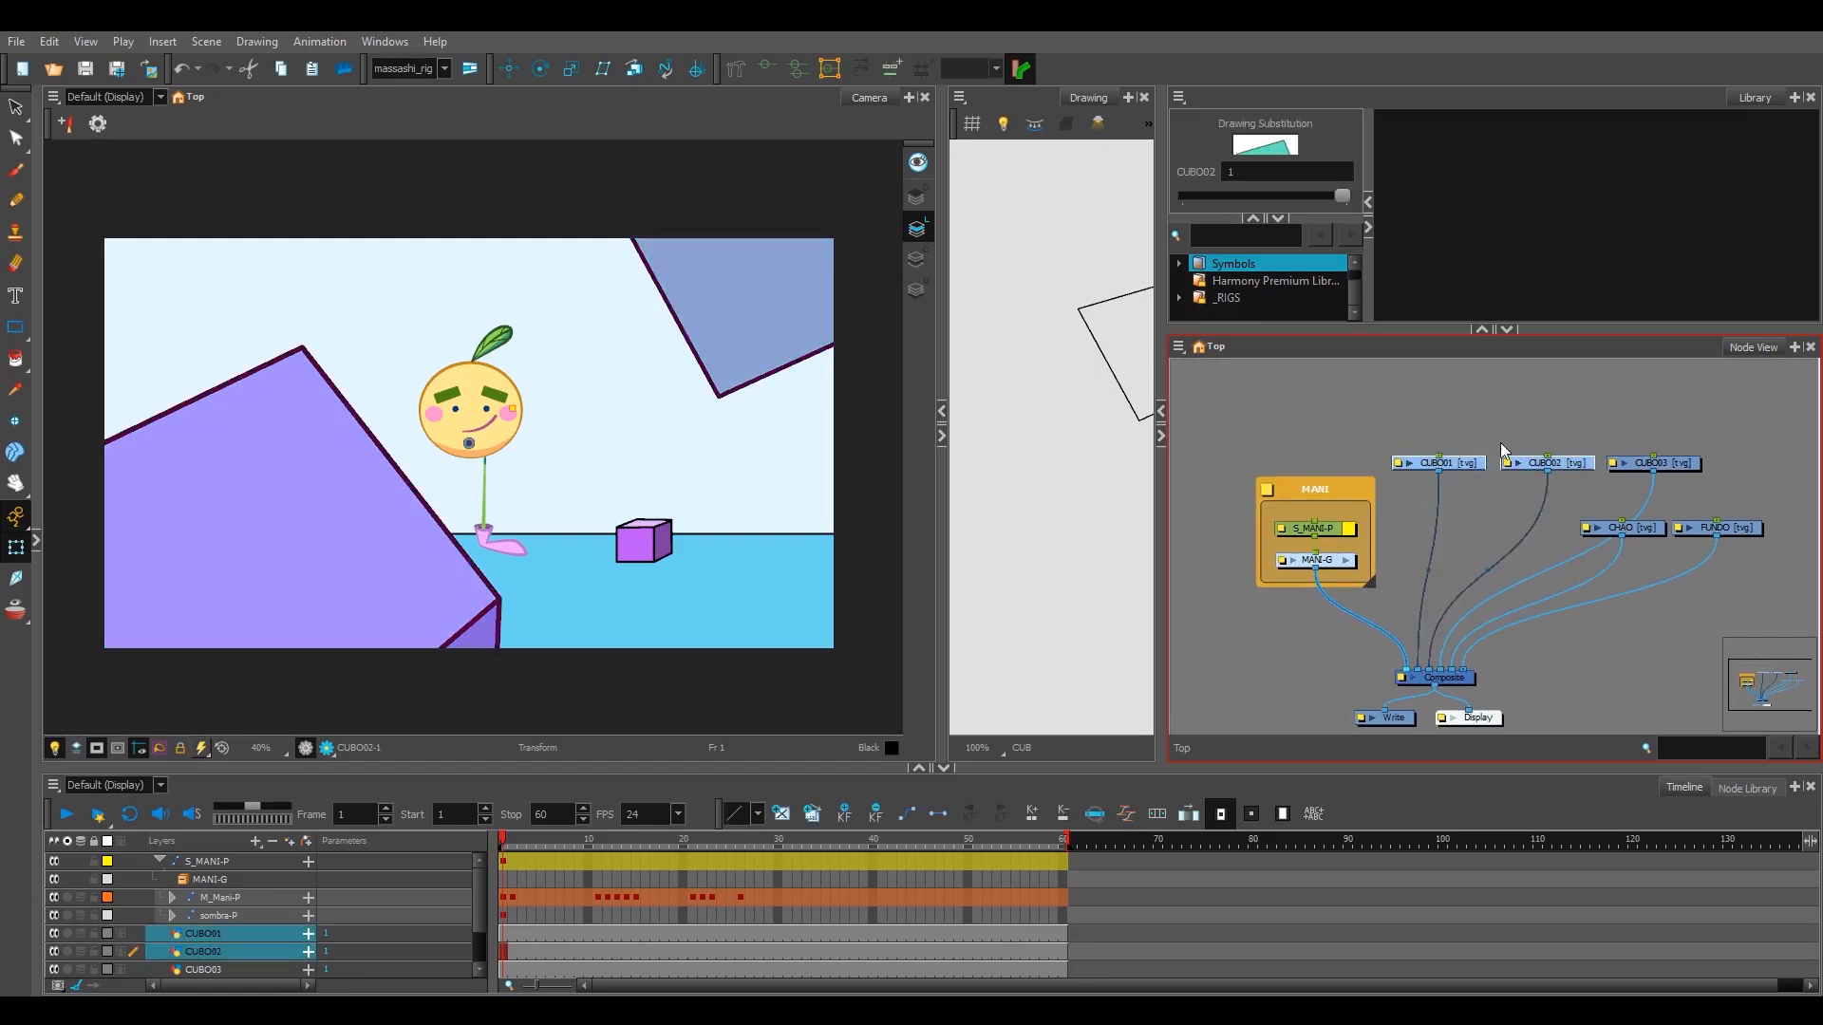
left_click(1706, 530)
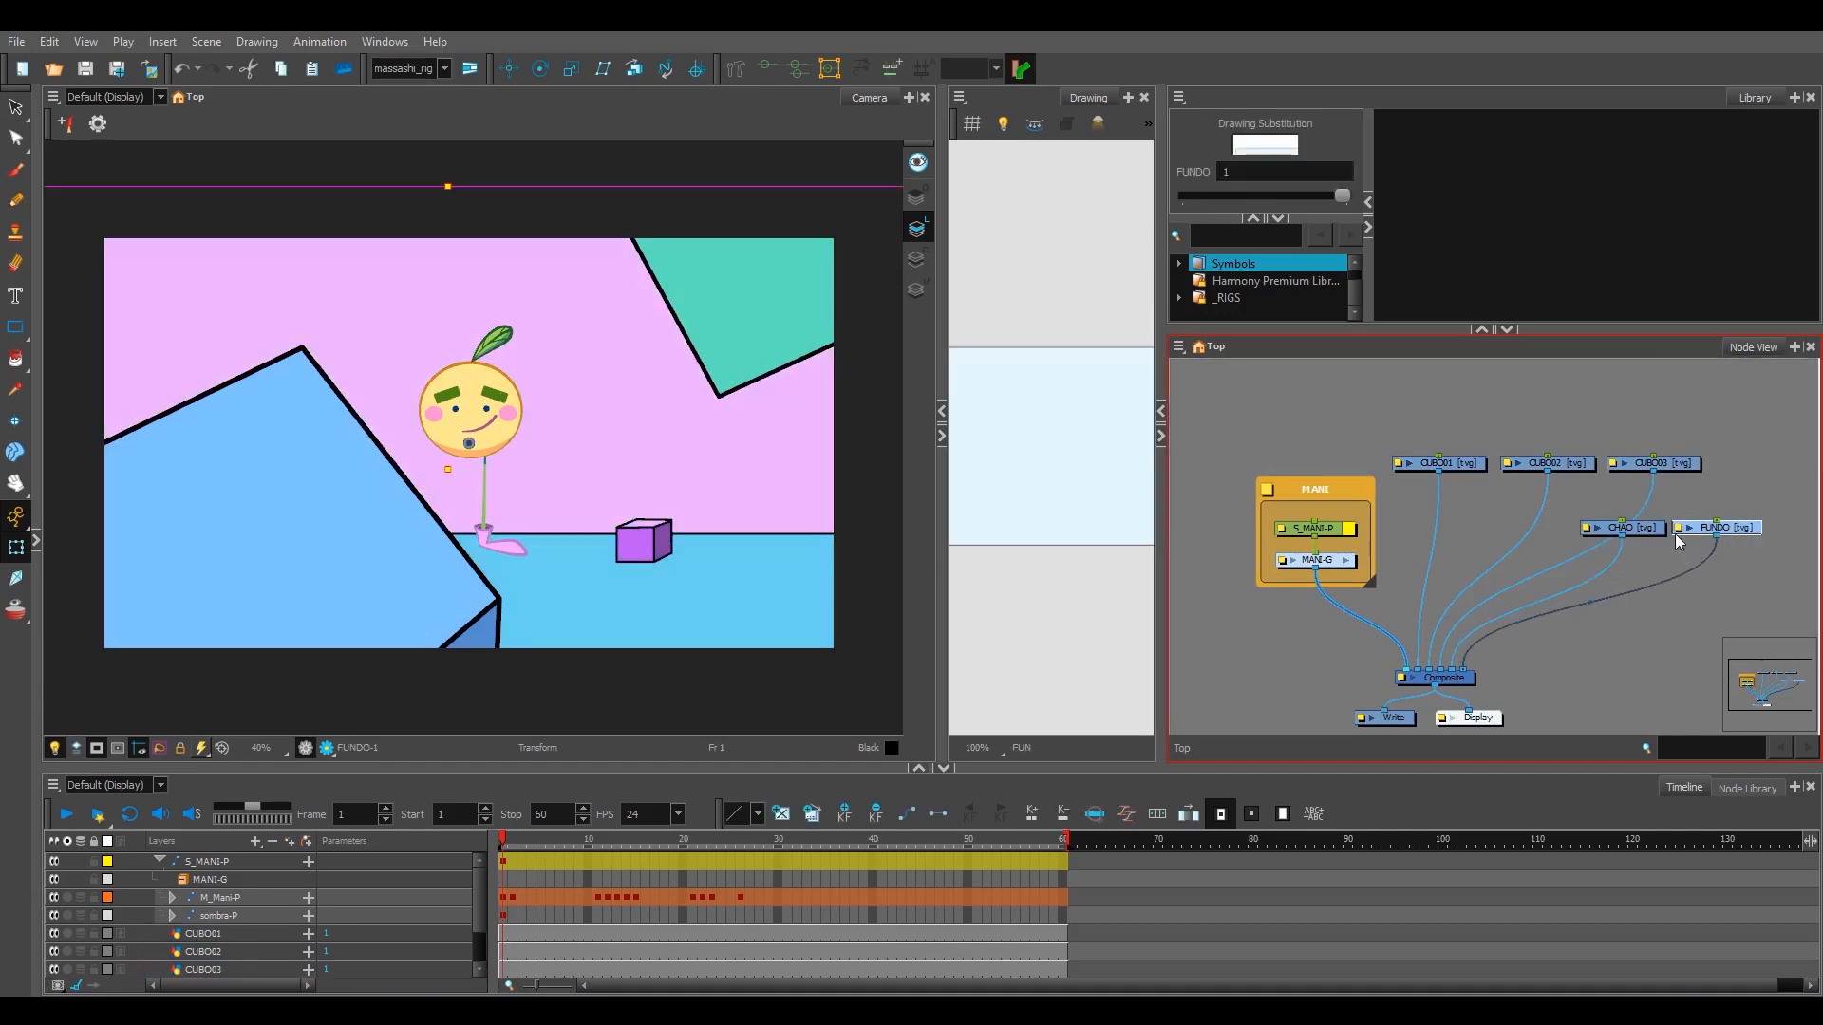
- Create a parent peg for the CUBO01 drawing node and undo it
left_click(1465, 467)
left_click(1337, 543)
left_click(1330, 530)
left_click(1400, 505)
left_click(1439, 467)
left_click(1472, 474)
left_click(1473, 468)
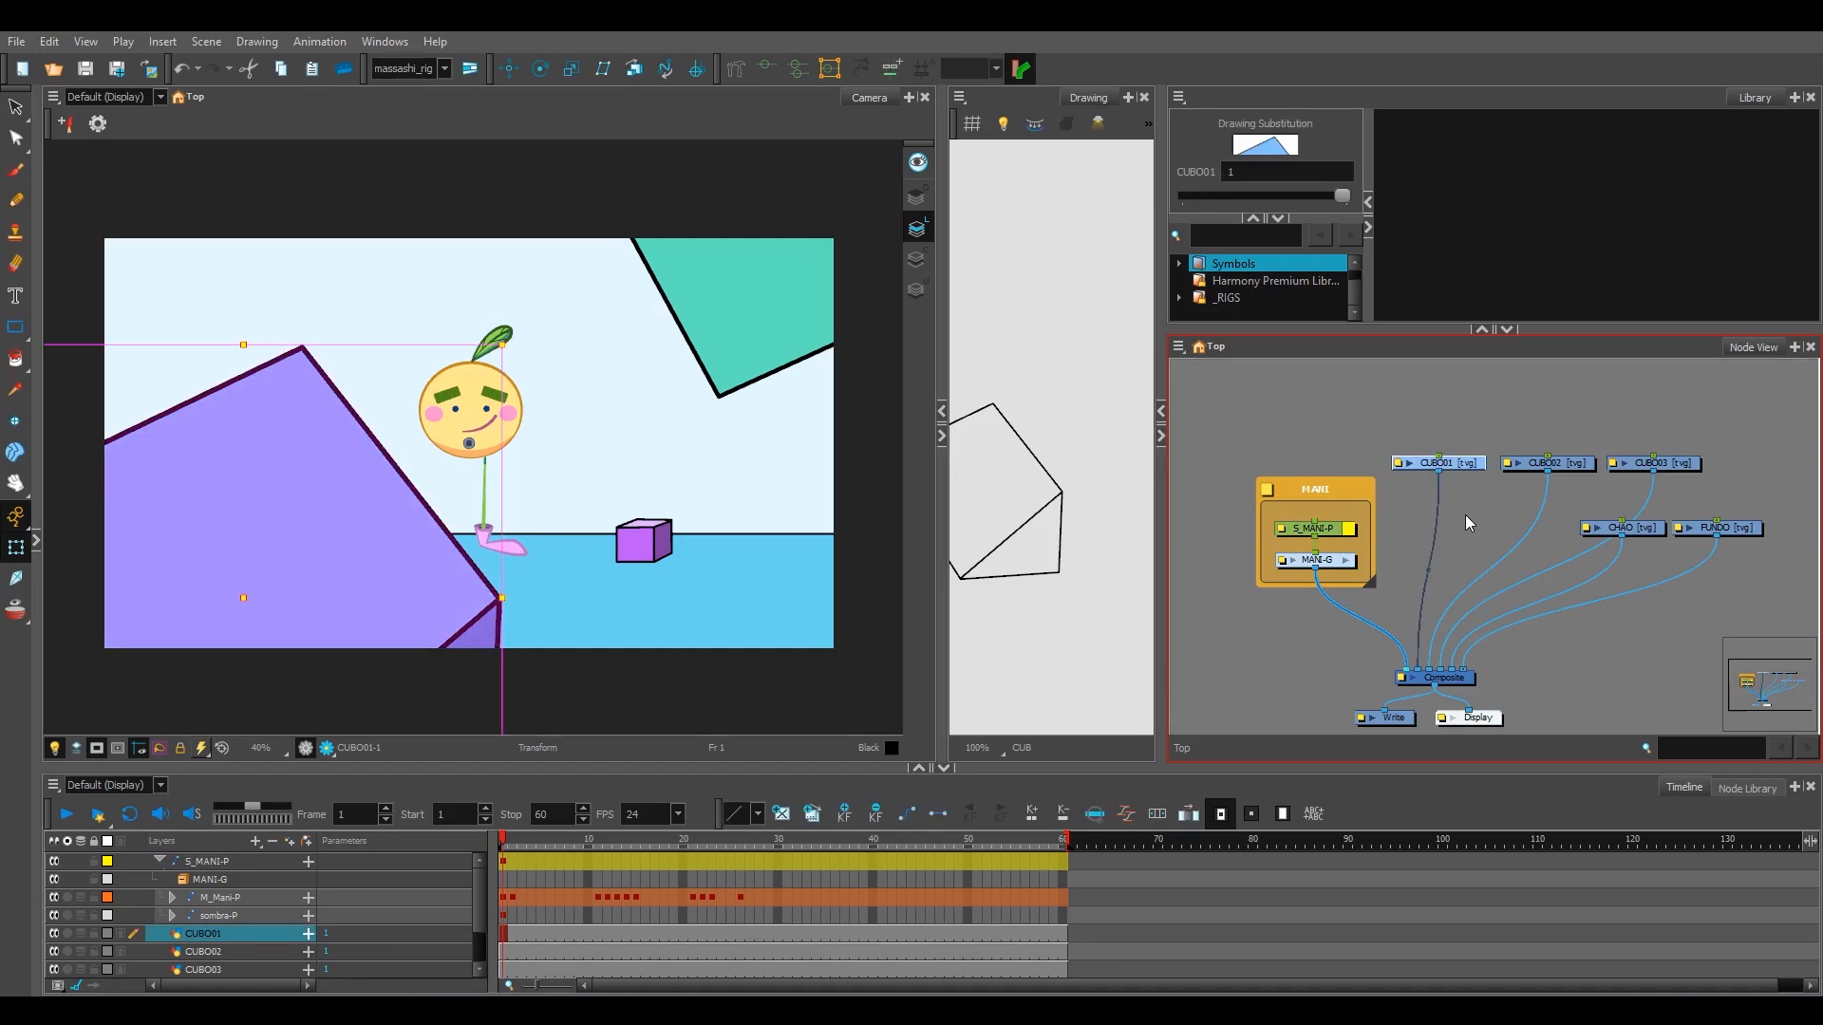
key("ctrl+p")
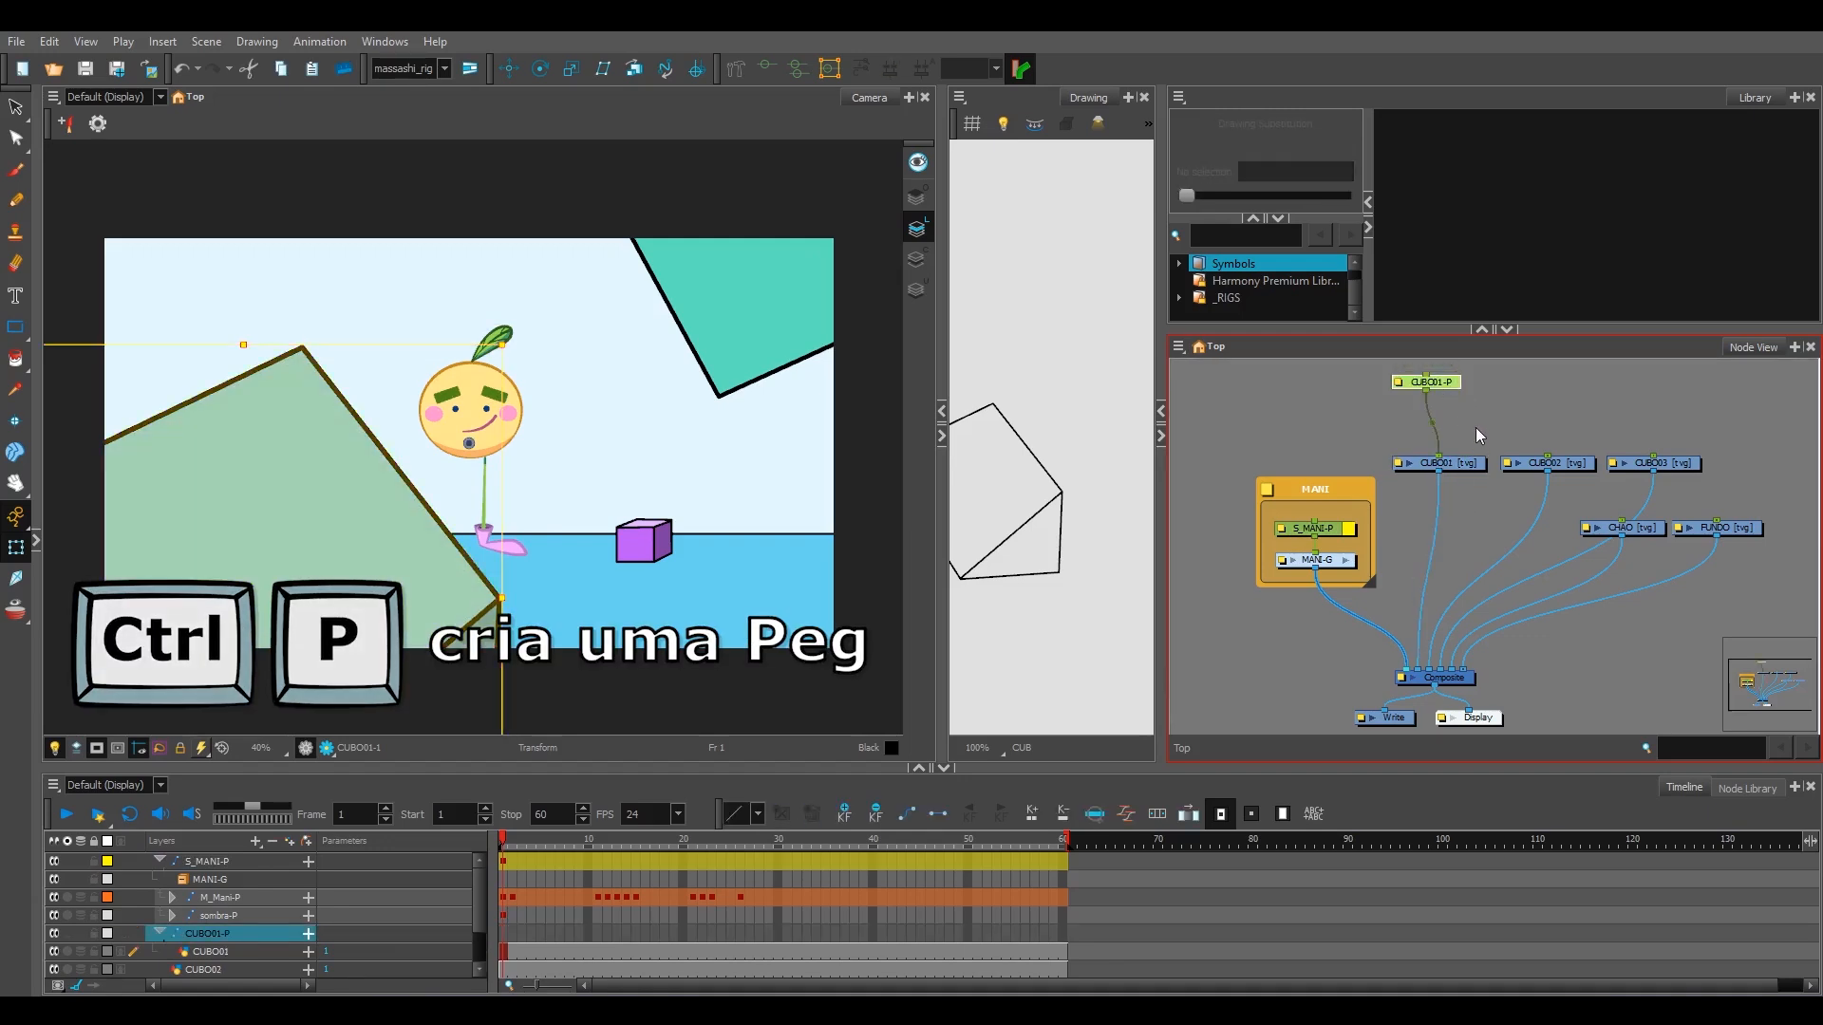
key("ctrl+z")
left_click(1469, 468)
key("ctrl+p")
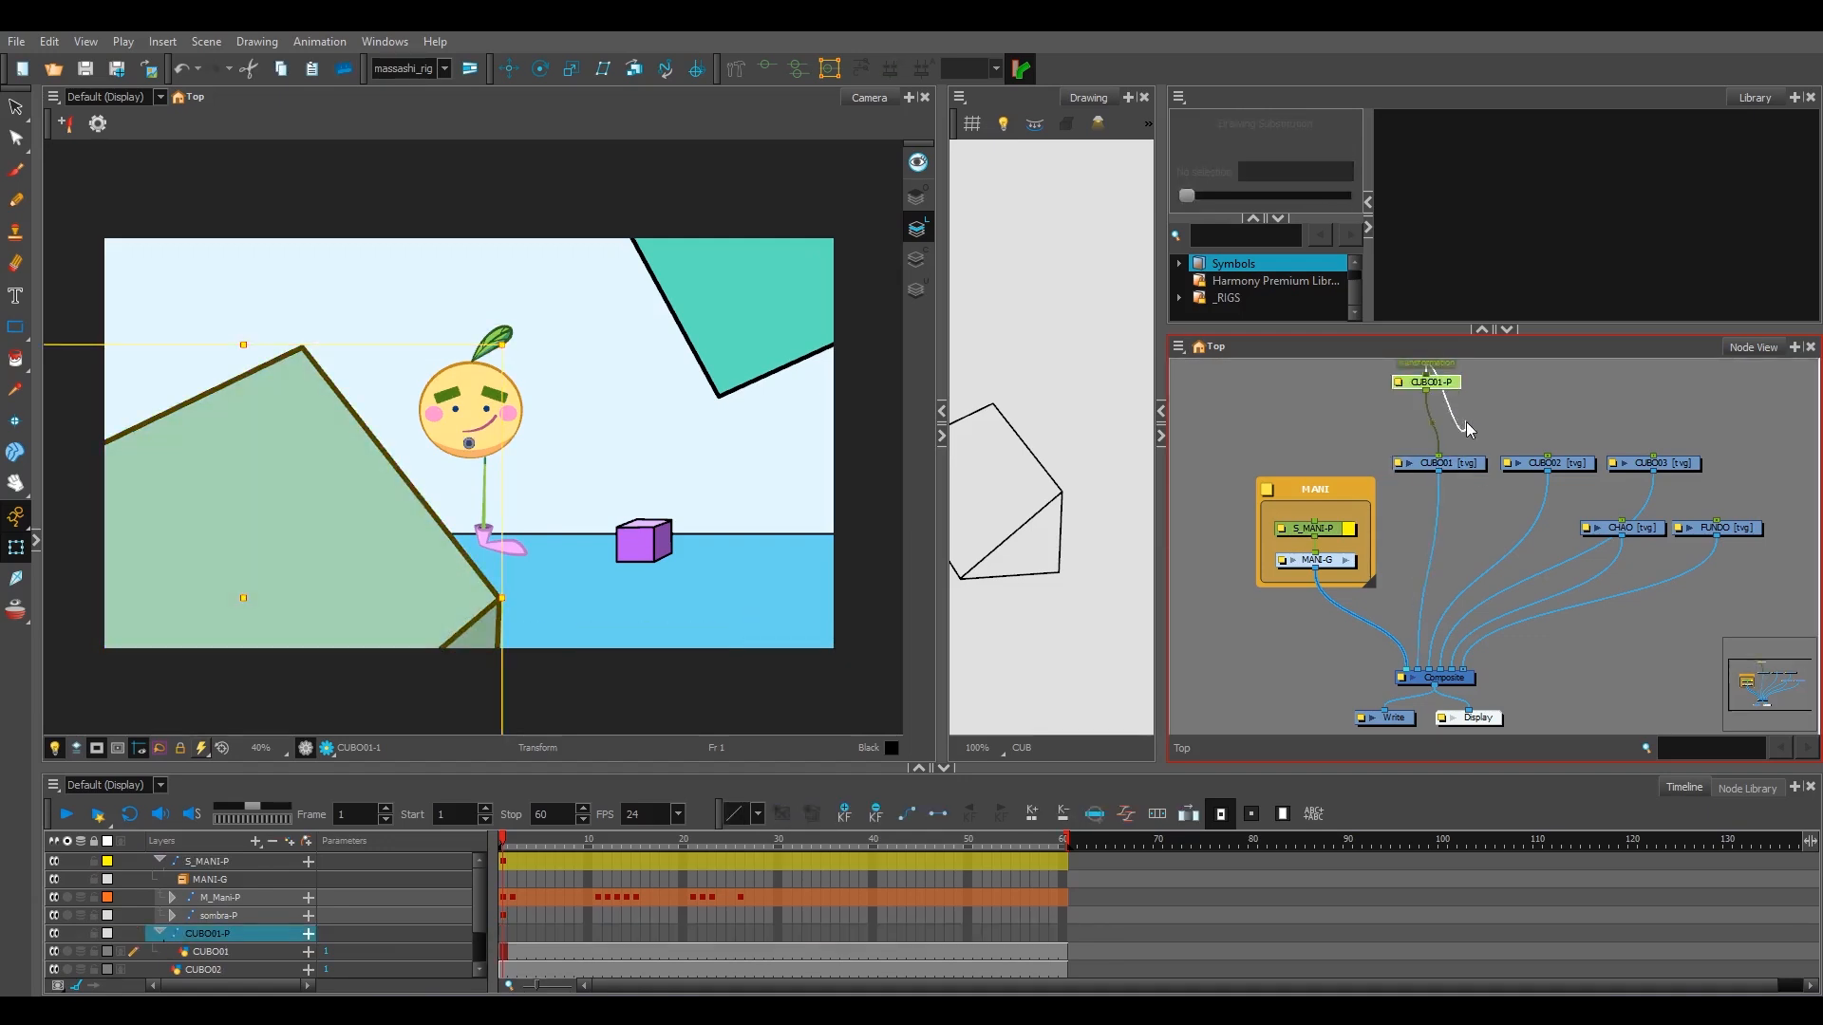
key("ctrl+z")
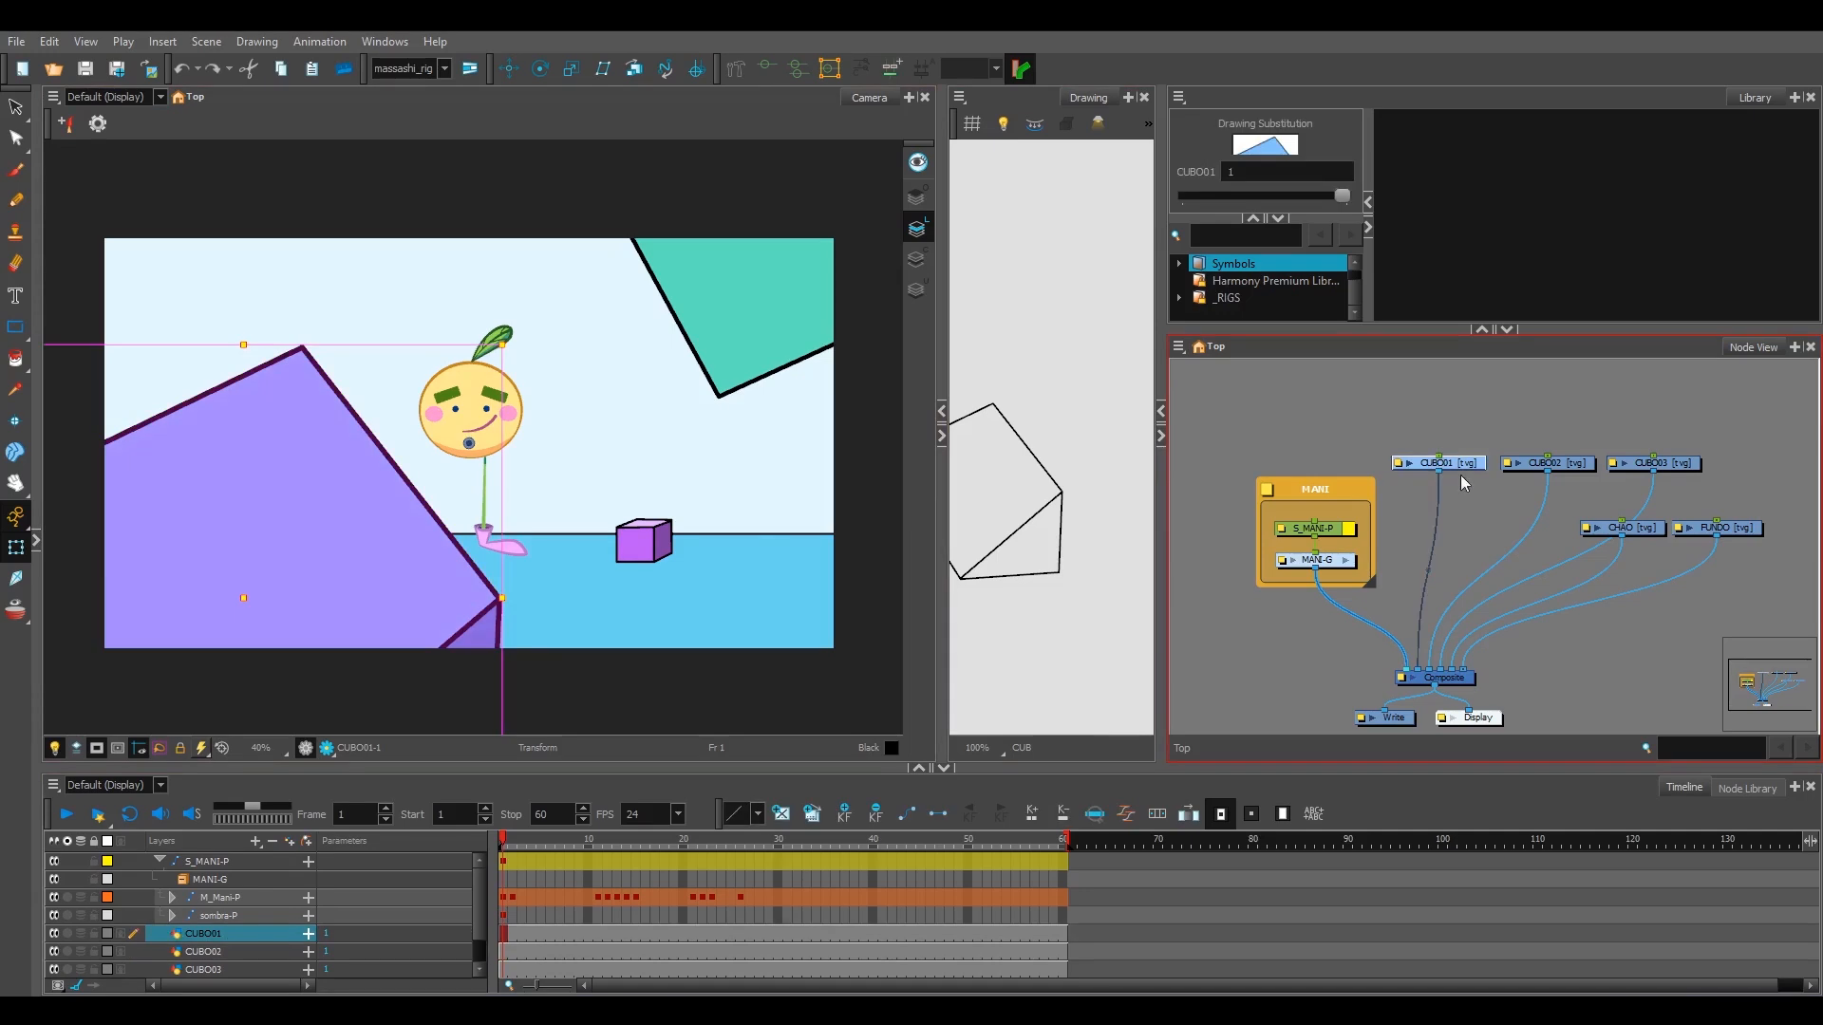
- Try adding a peg to the CUBO01 layer in the timeline and placing it above its drawing node
left_click(305, 842)
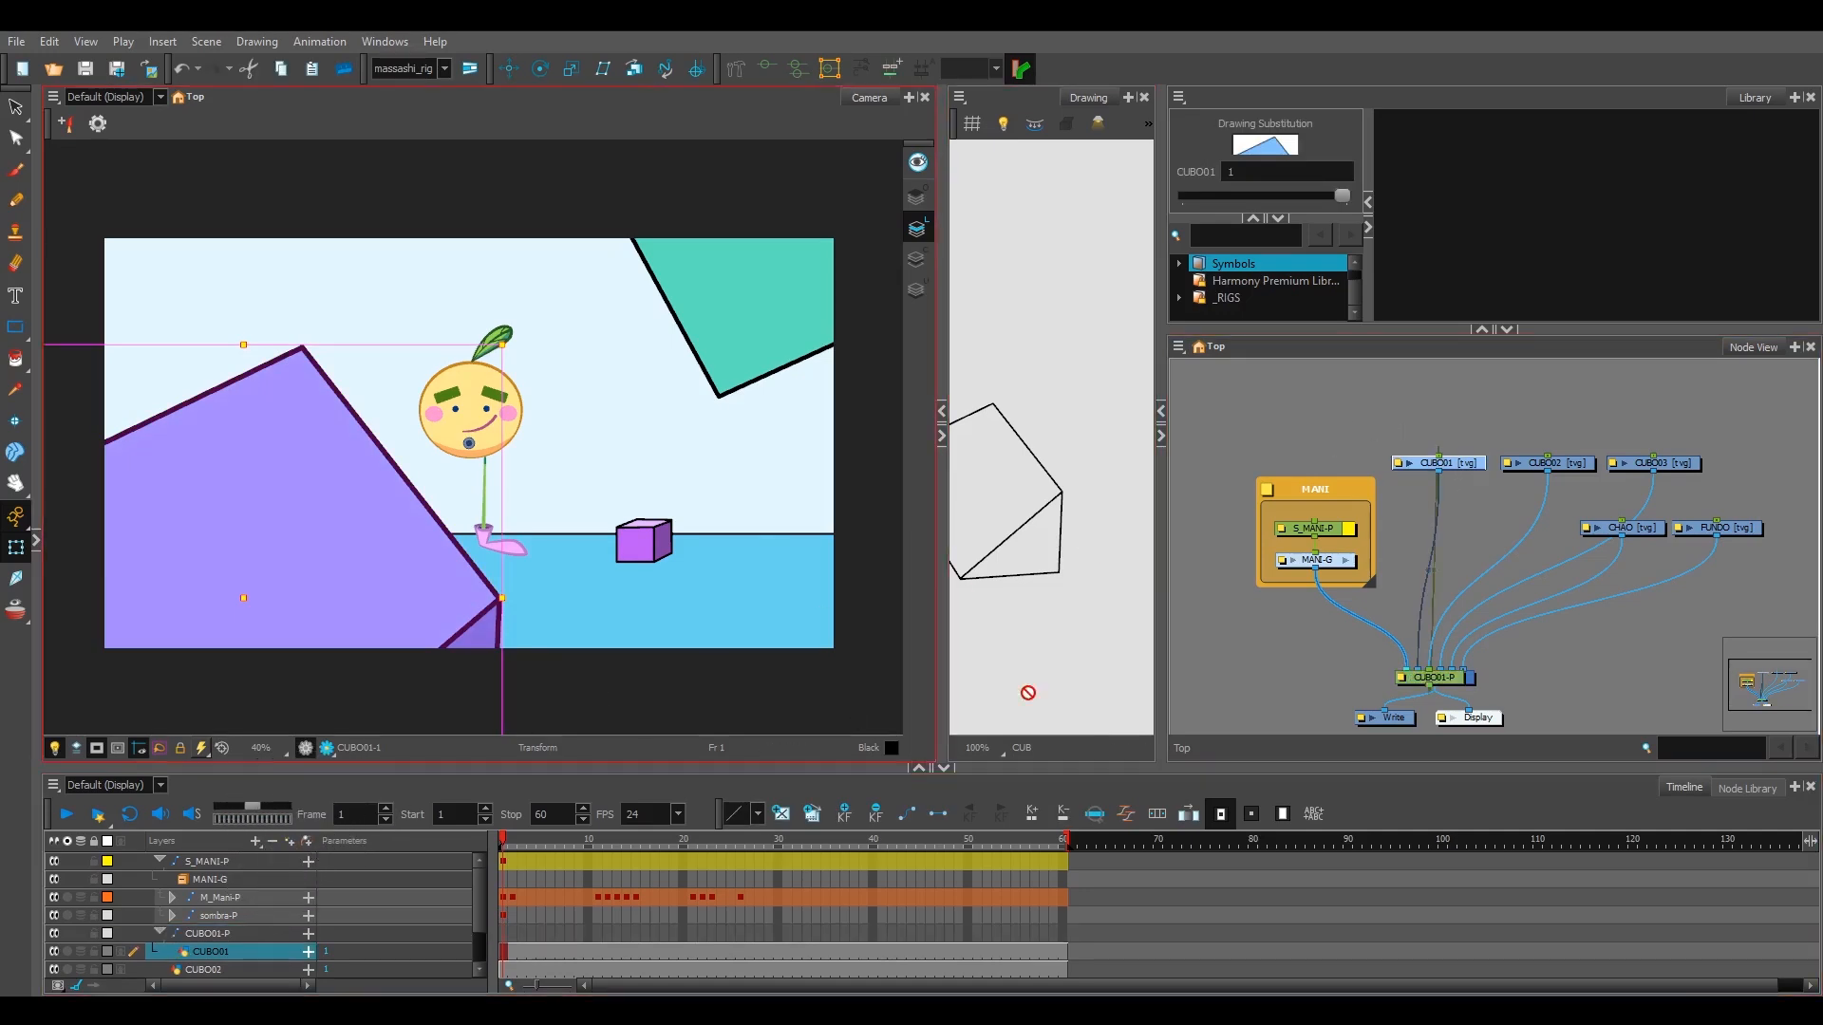
left_click(1445, 677)
left_click_drag(1445, 677, 1446, 391)
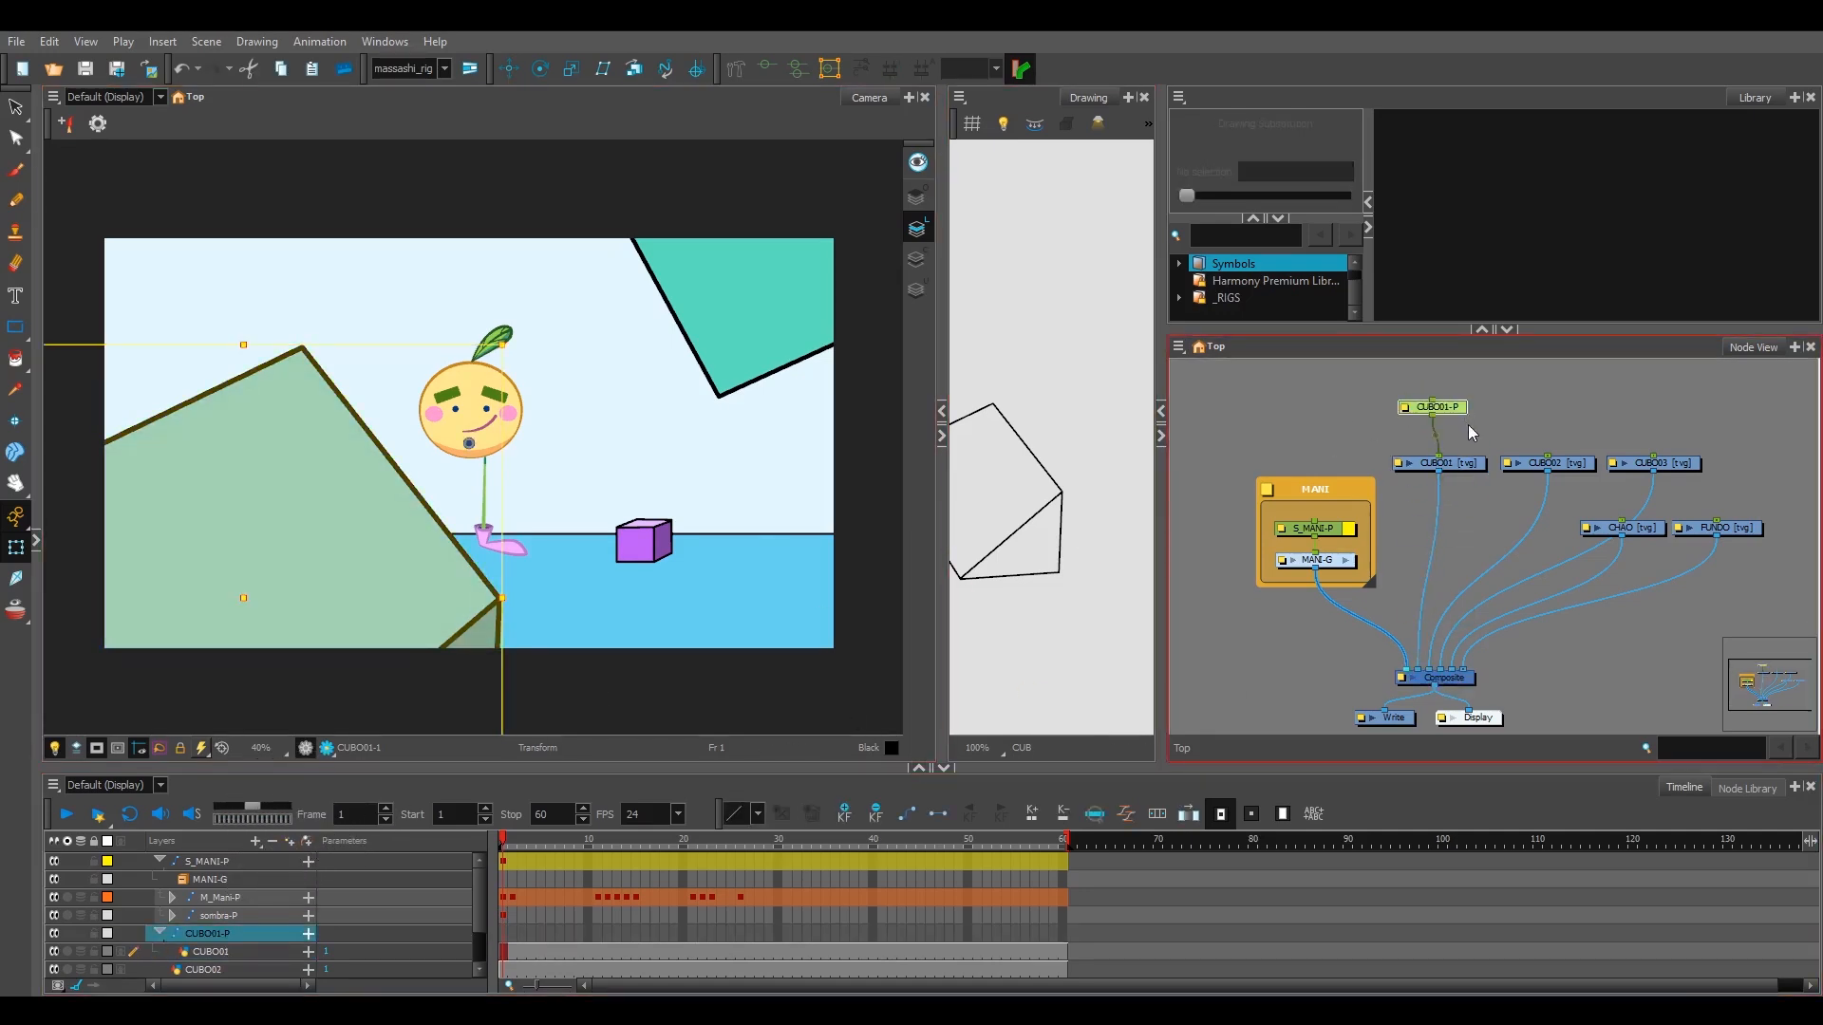
key("Delete")
- Create another peg for CUBO01 in the node network and delete it
key("ctrl+p")
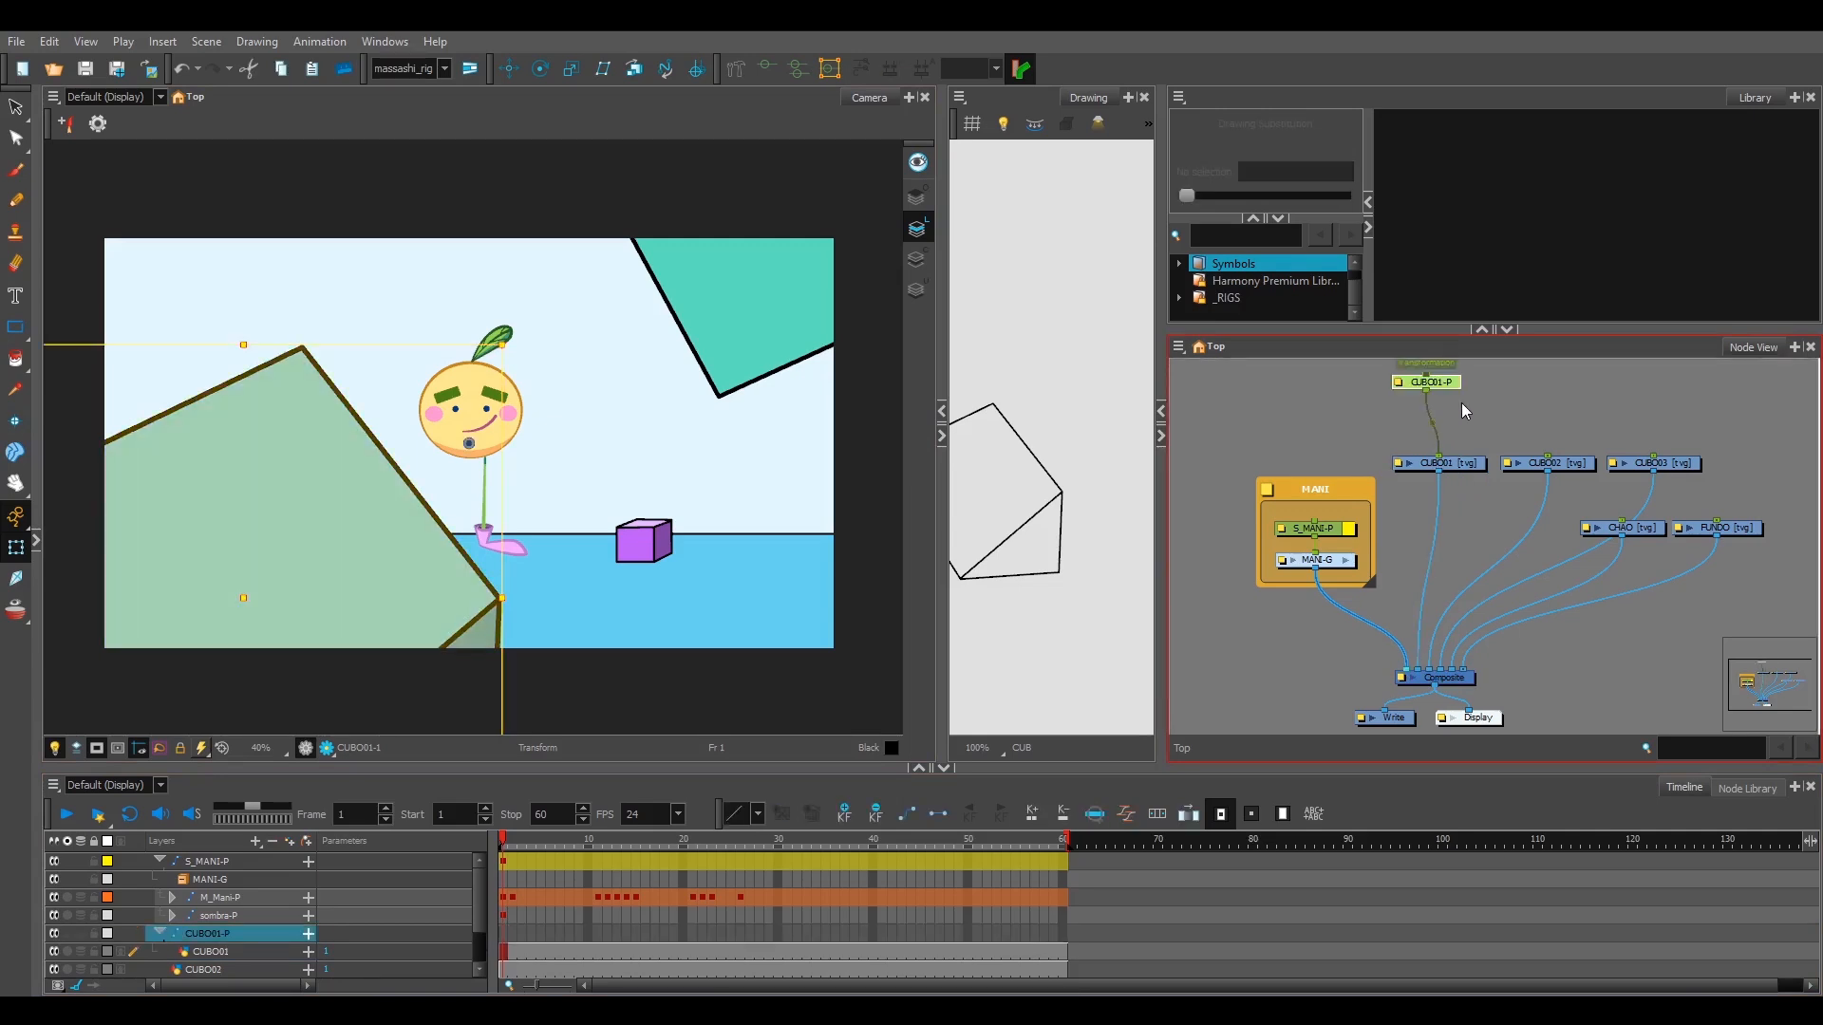
left_click(1461, 403)
left_click(1444, 385)
key("Delete")
- Create a separate peg for each of the CUBO01, CUBO02 and CUBO03 drawing nodes at once
left_click_drag(1485, 427, 1611, 497)
left_click(1450, 447)
left_click_drag(1400, 452, 1615, 500)
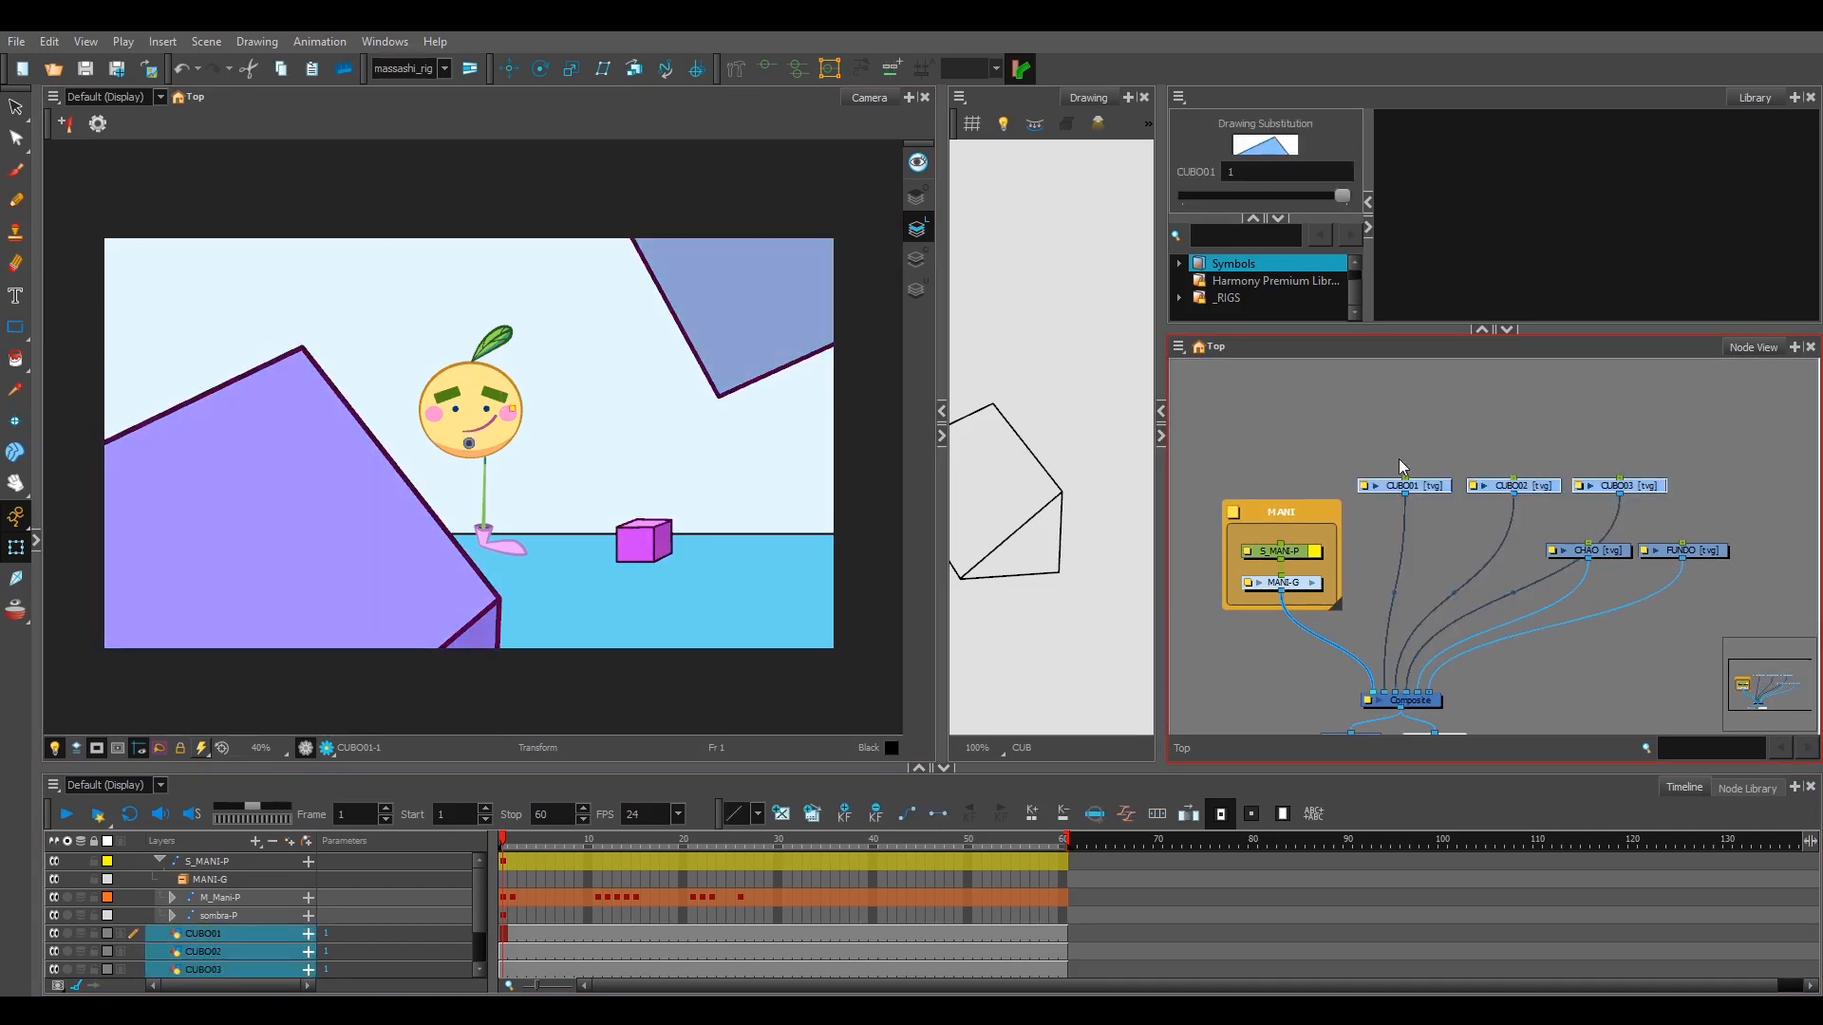
left_click_drag(1398, 457, 1422, 482)
left_click_drag(1603, 494, 1604, 500)
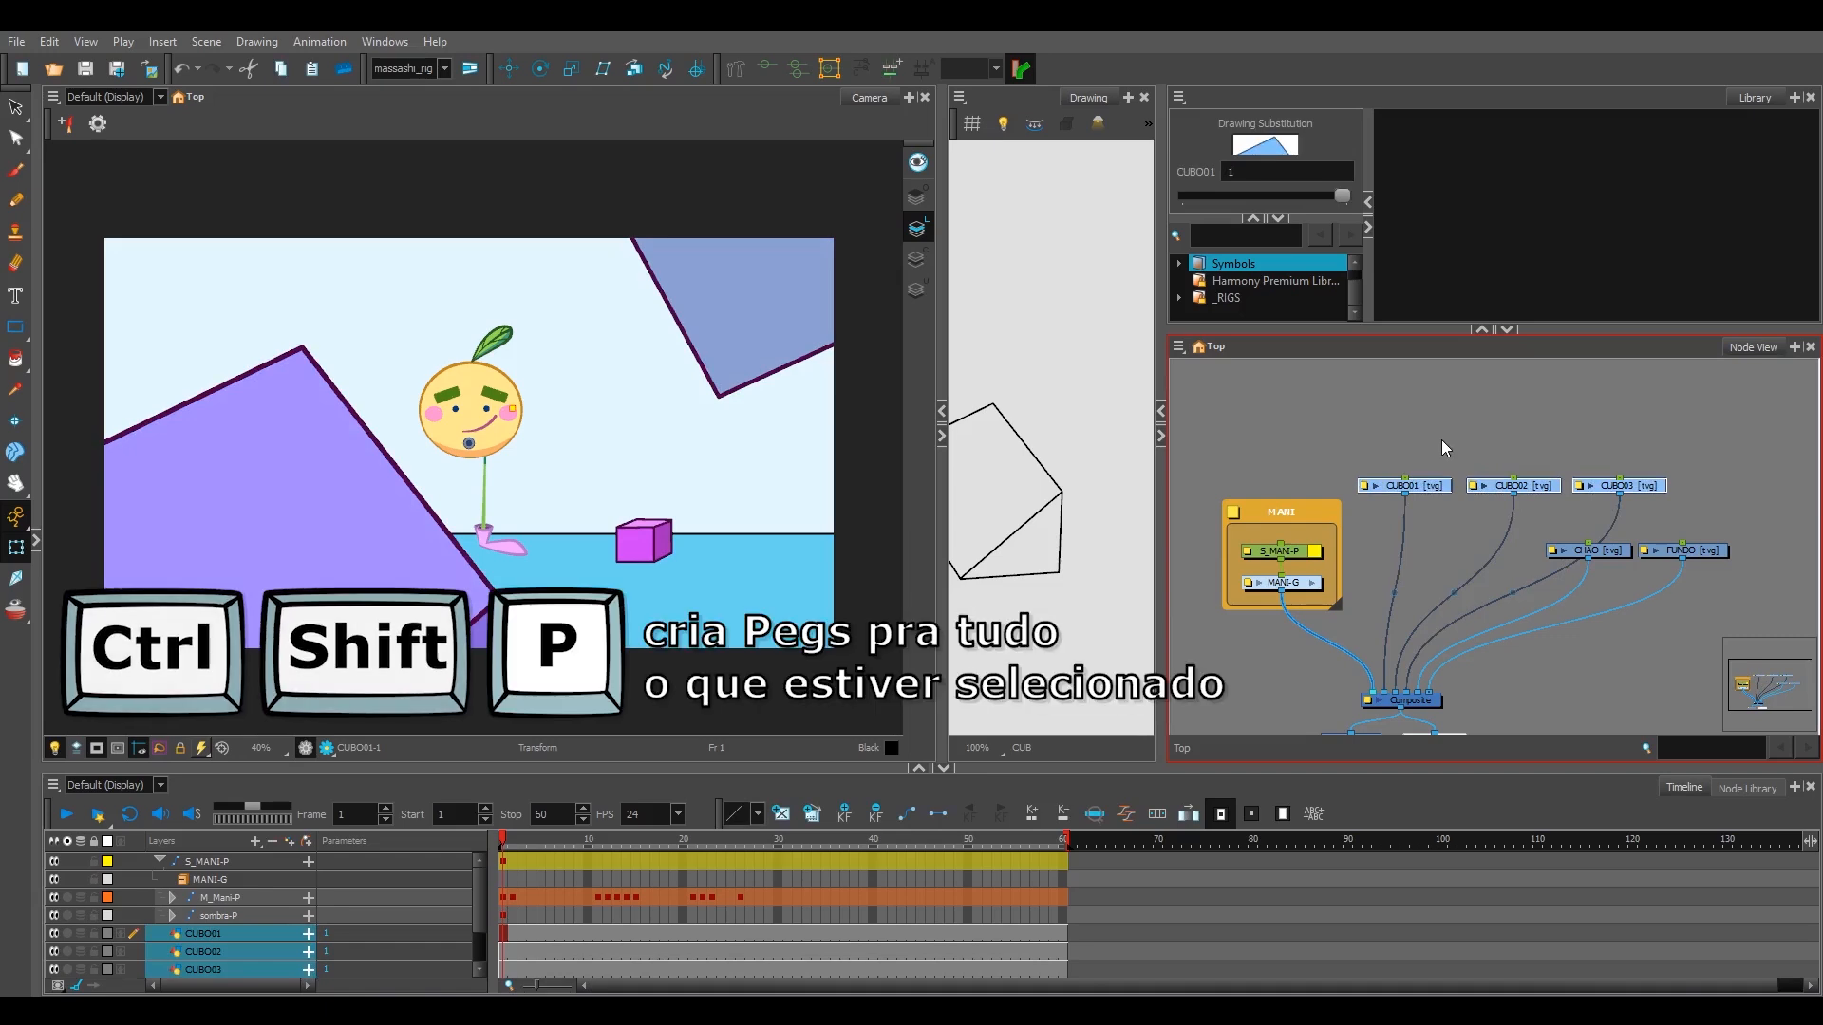
key("ctrl+shift+p")
left_click_drag(1418, 450, 1432, 456)
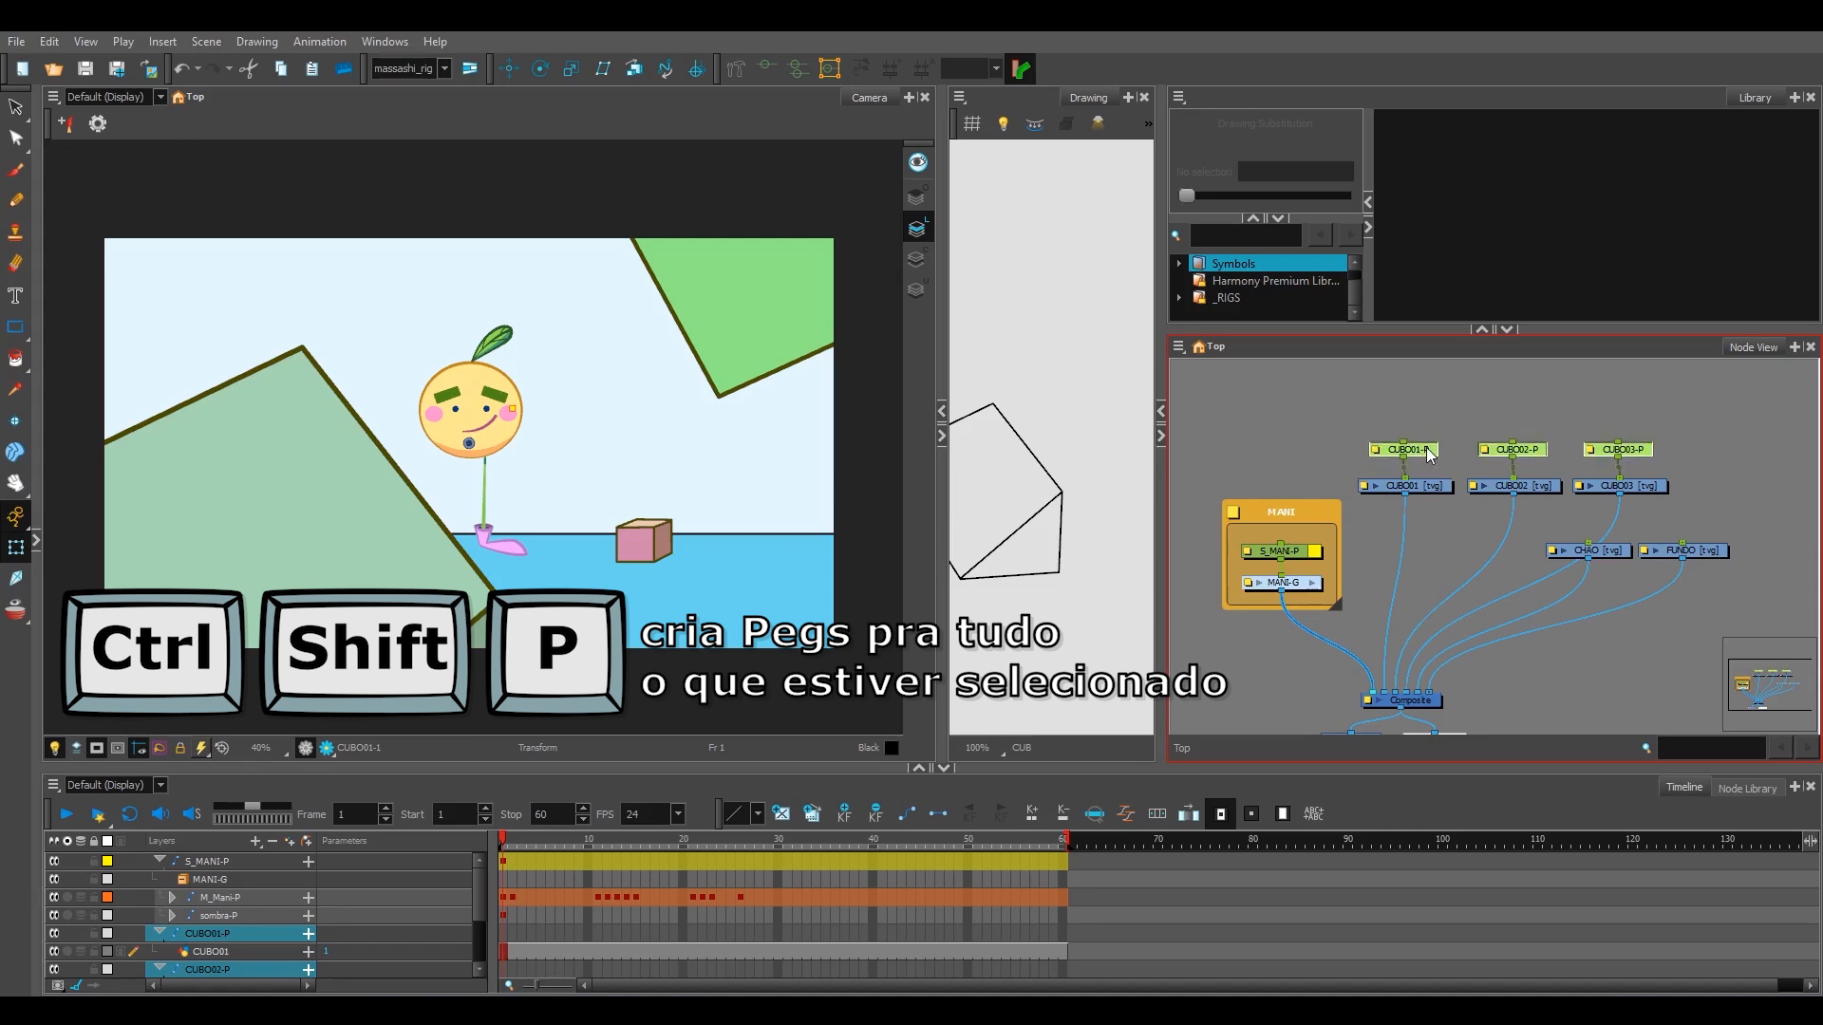
left_click(1443, 424)
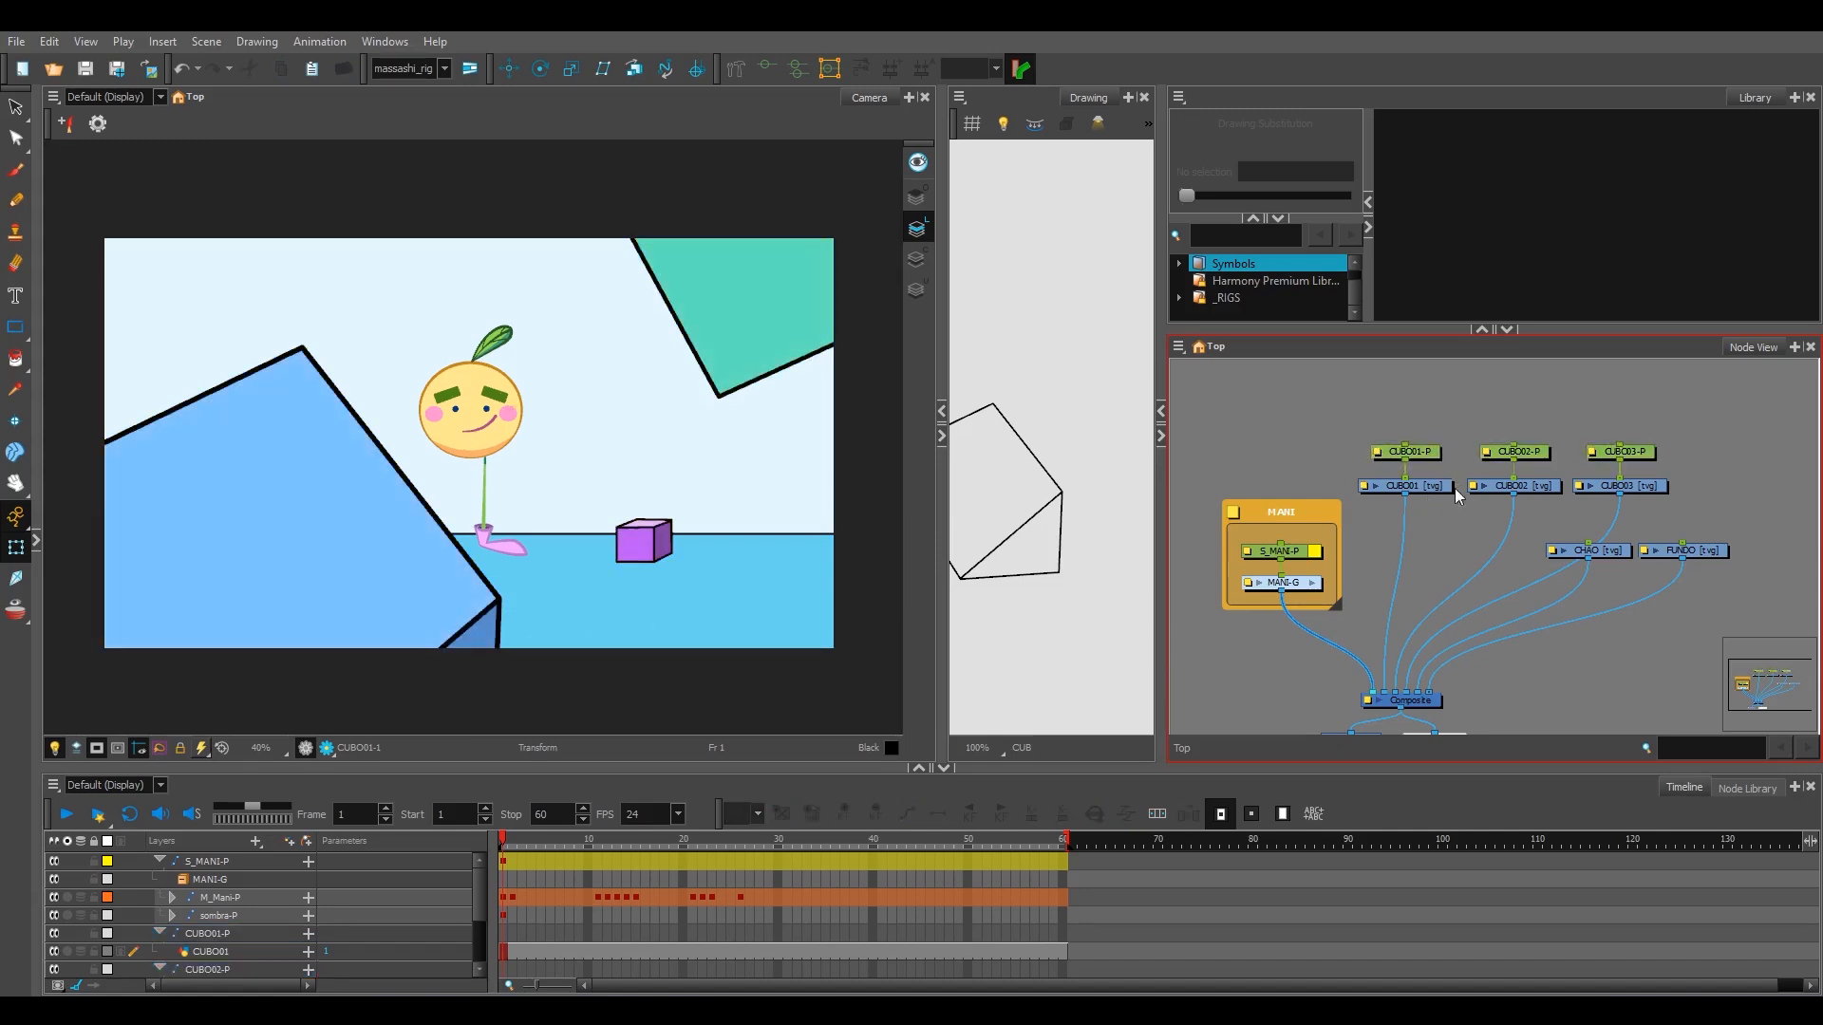
- Create one shared parent peg above the CUBO01-P, CUBO02-P and CUBO03-P pegs and delete it
left_click_drag(1498, 459, 1505, 486)
left_click(1374, 409)
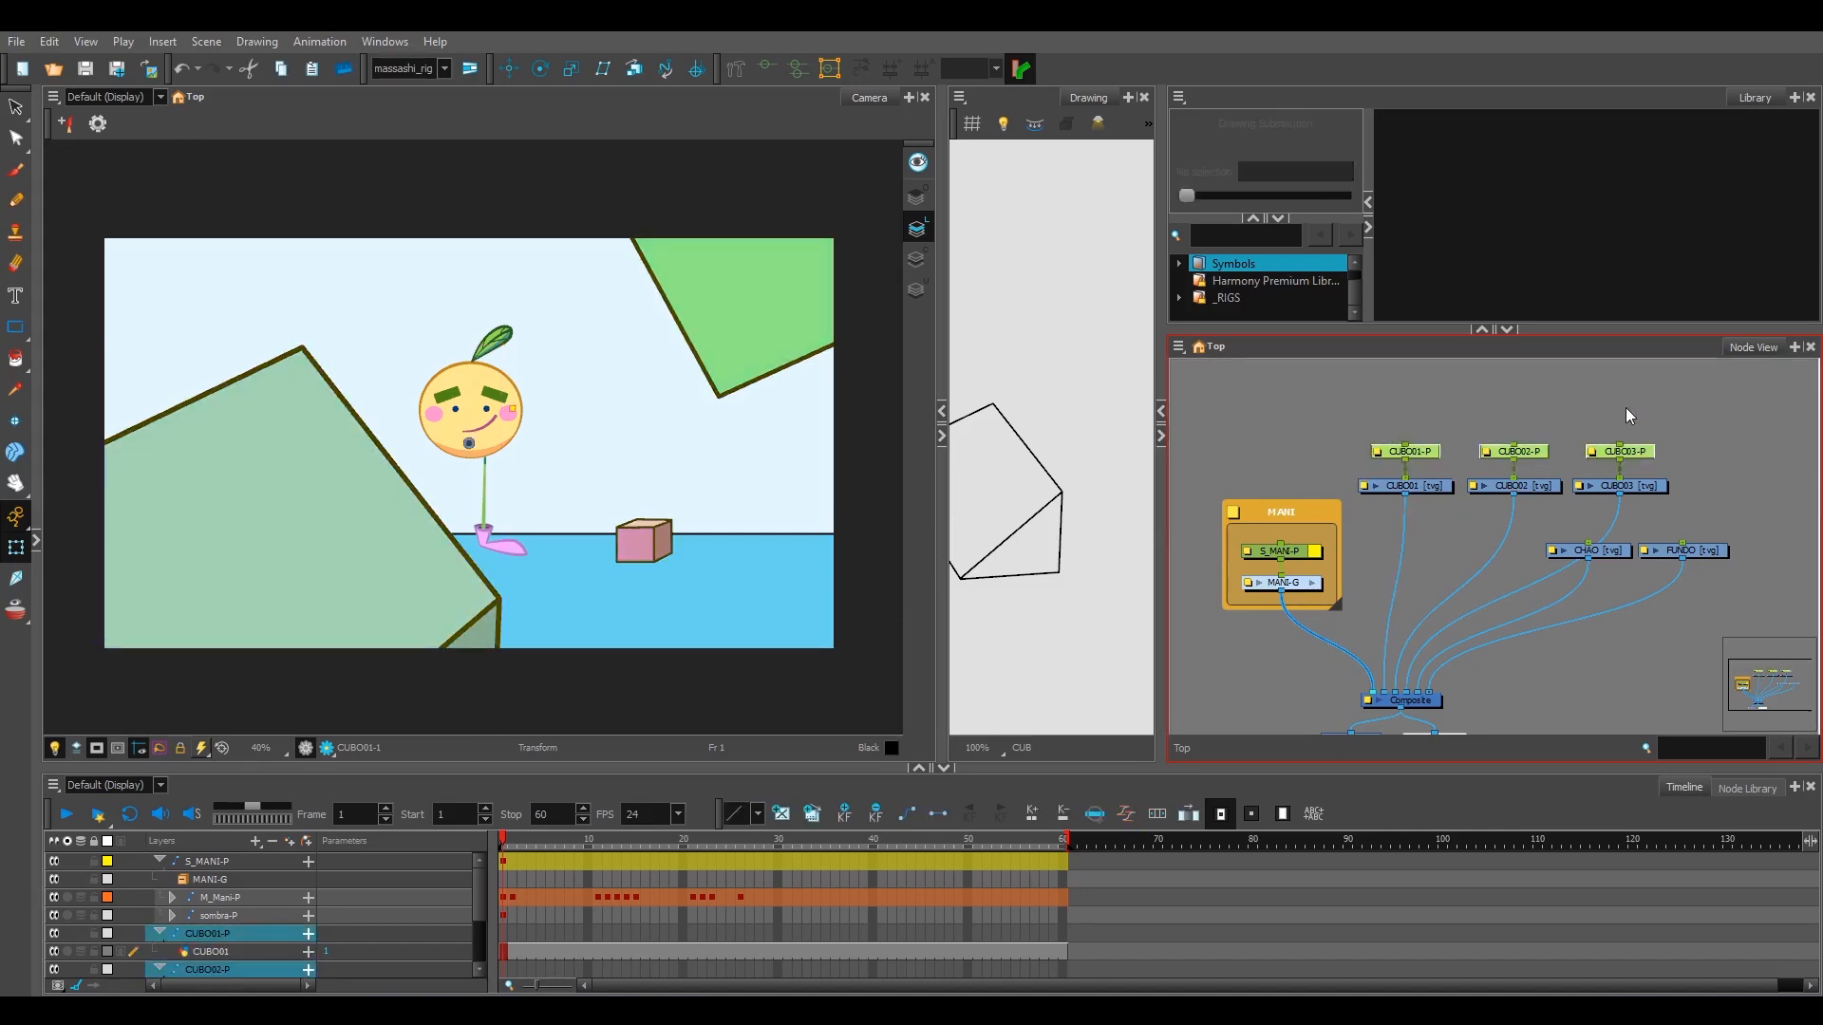
left_click(1439, 469)
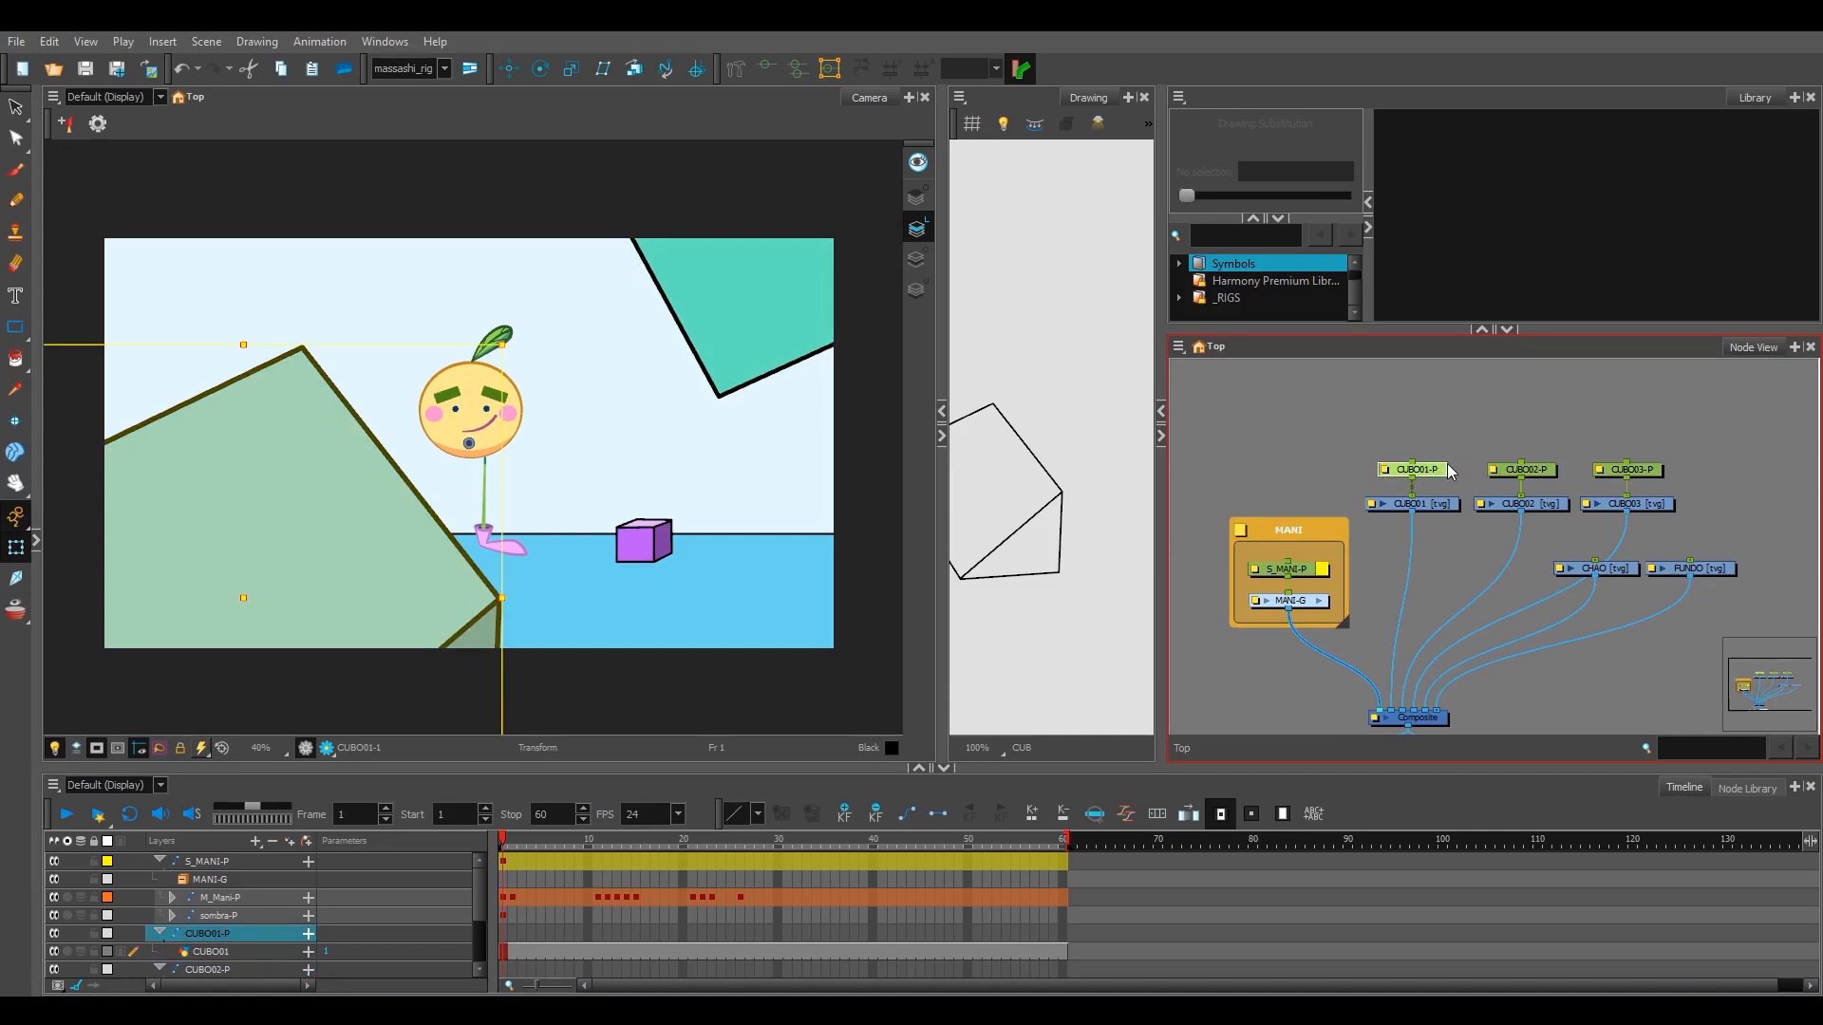
left_click(1432, 470)
left_click(1535, 471)
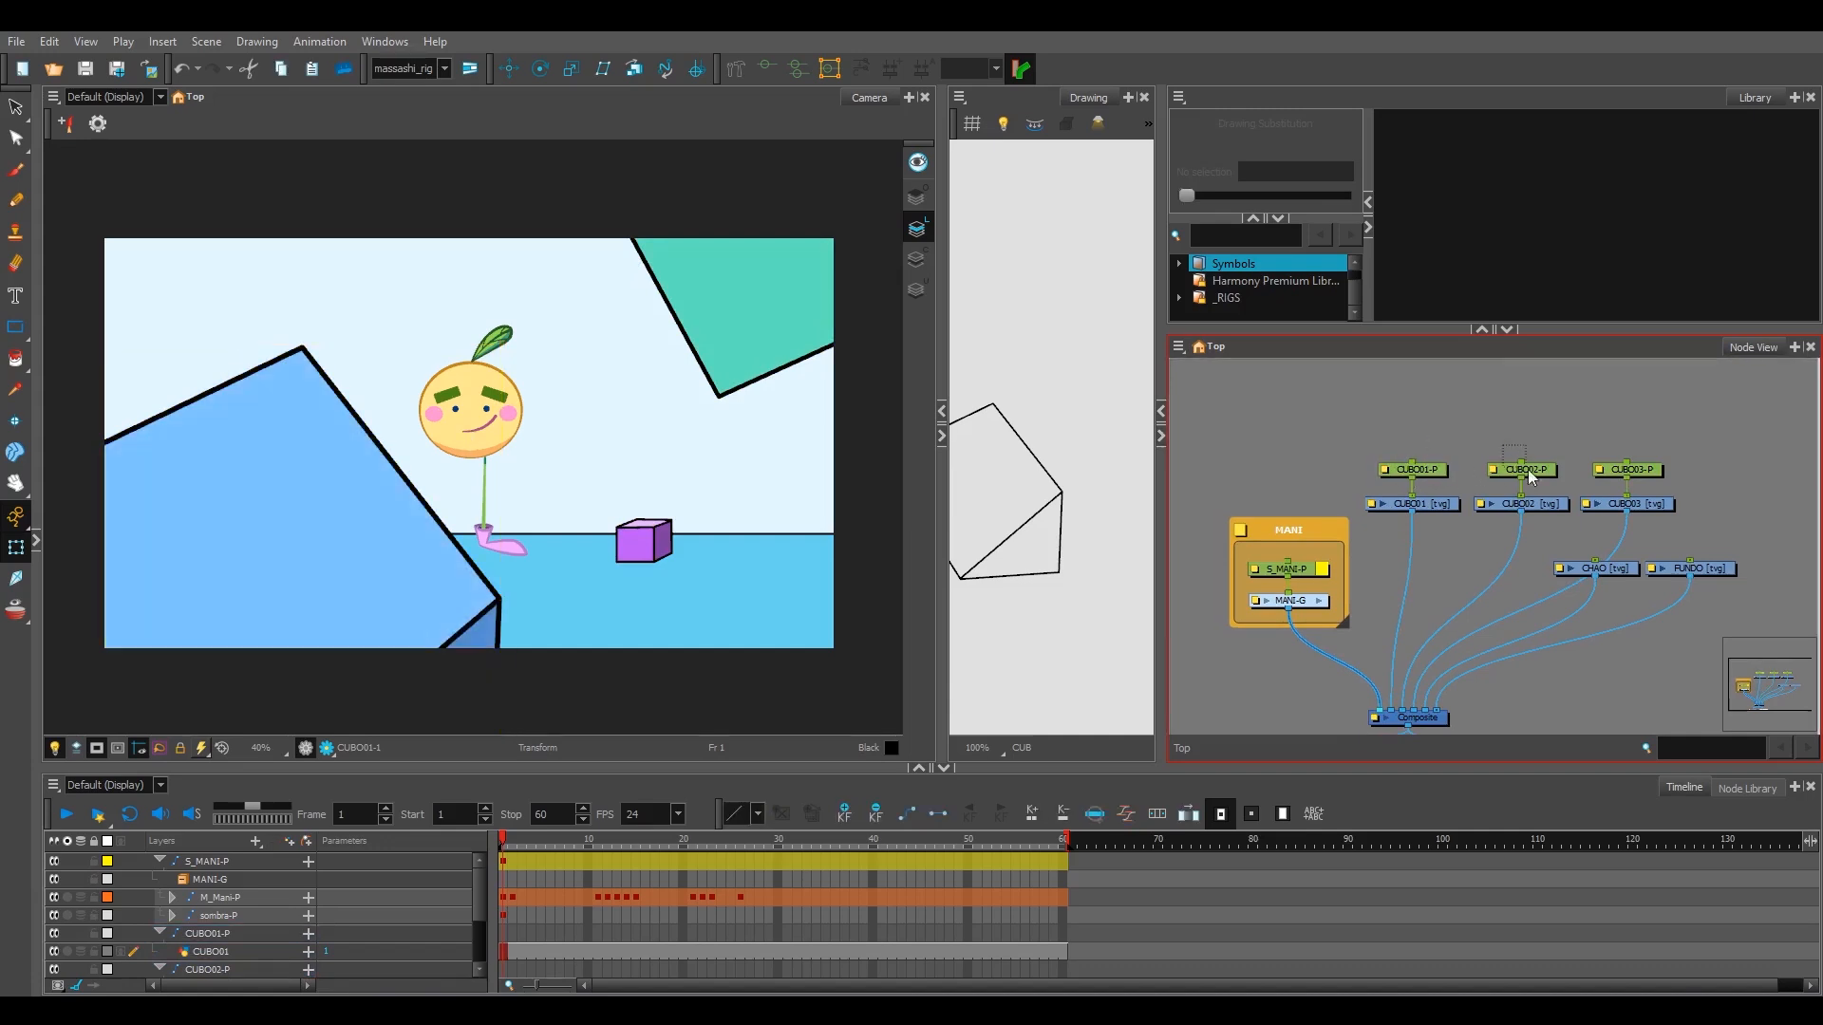
left_click_drag(1436, 484, 1599, 470)
left_click_drag(1425, 442, 1497, 475)
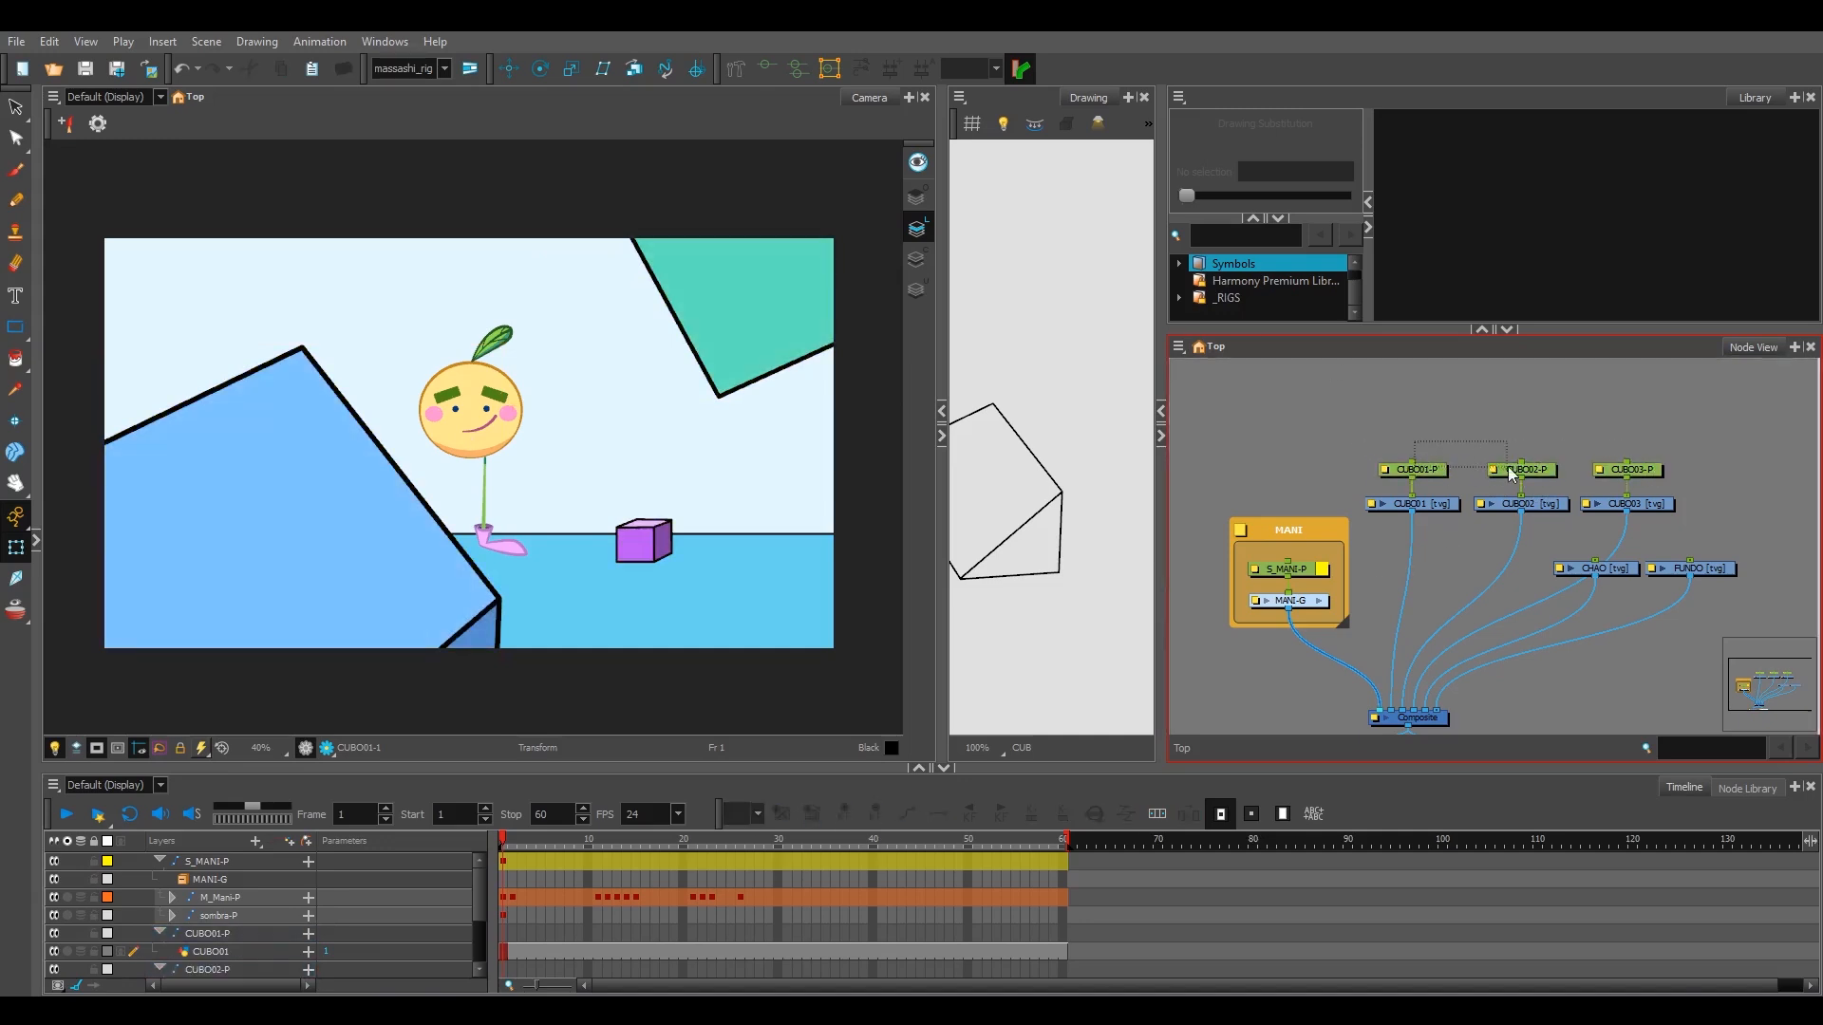
key("ctrl+p")
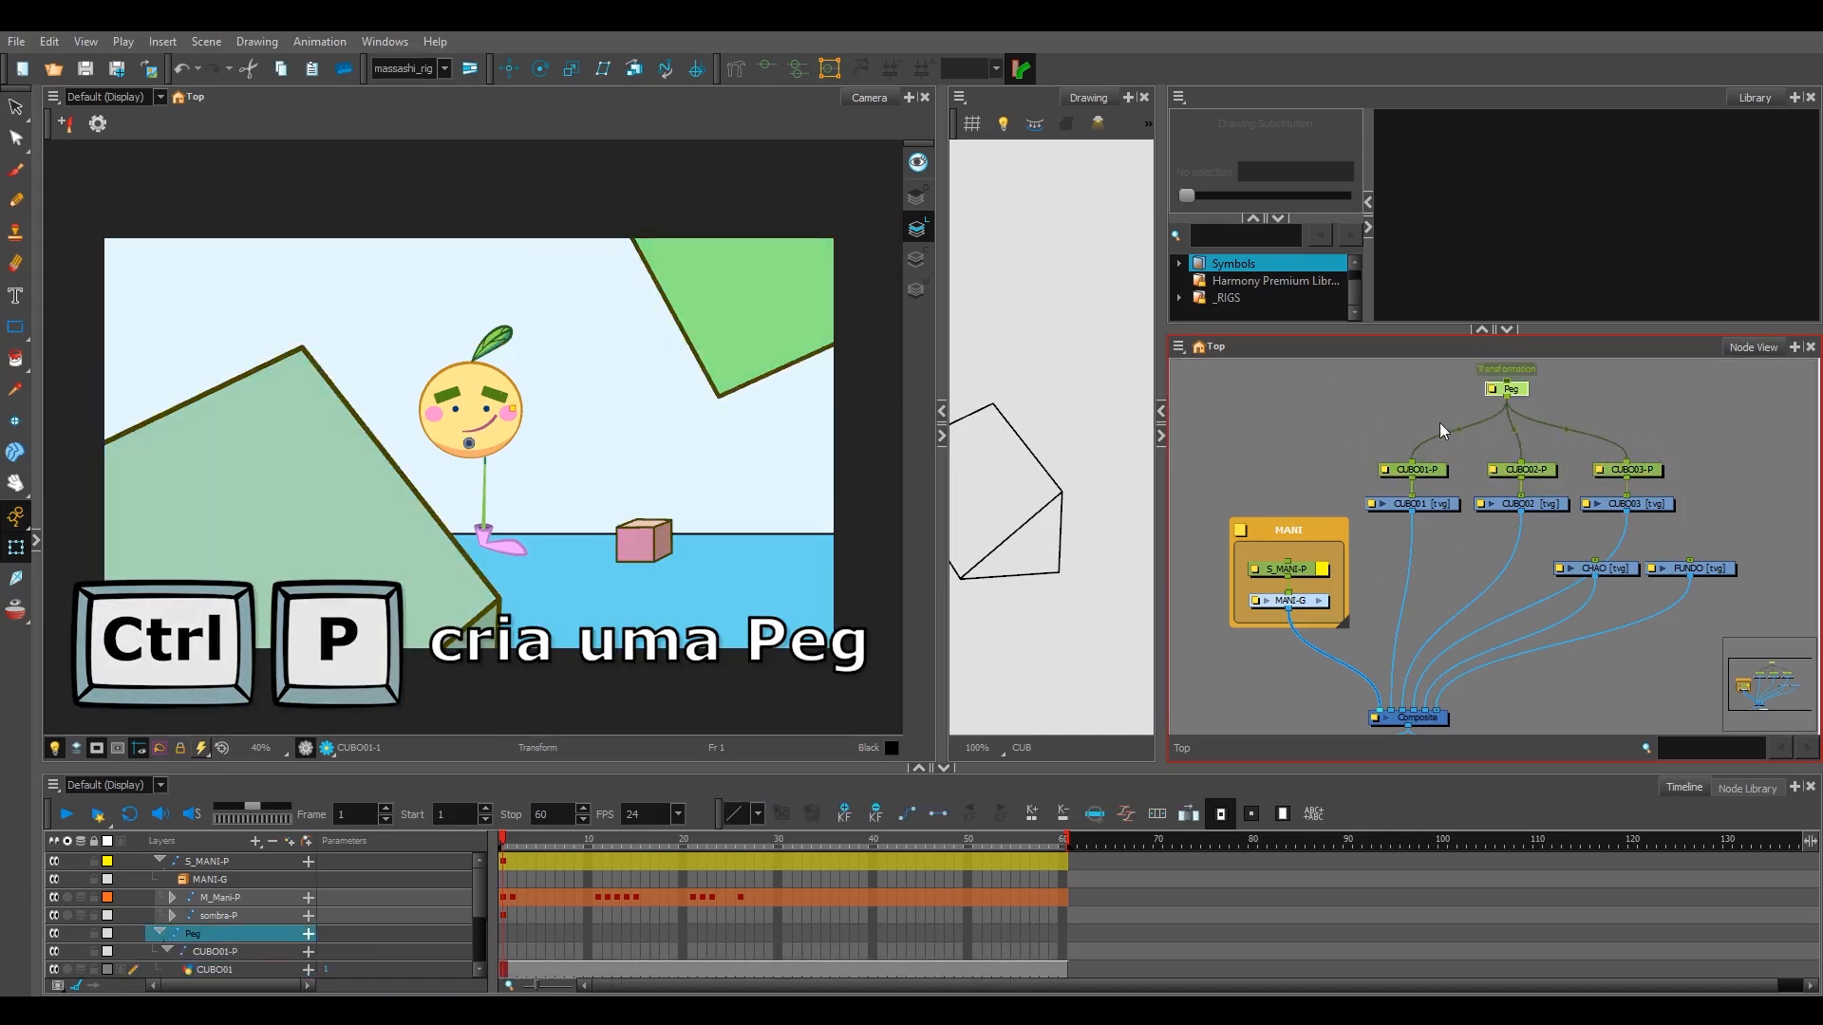
left_click(1550, 446)
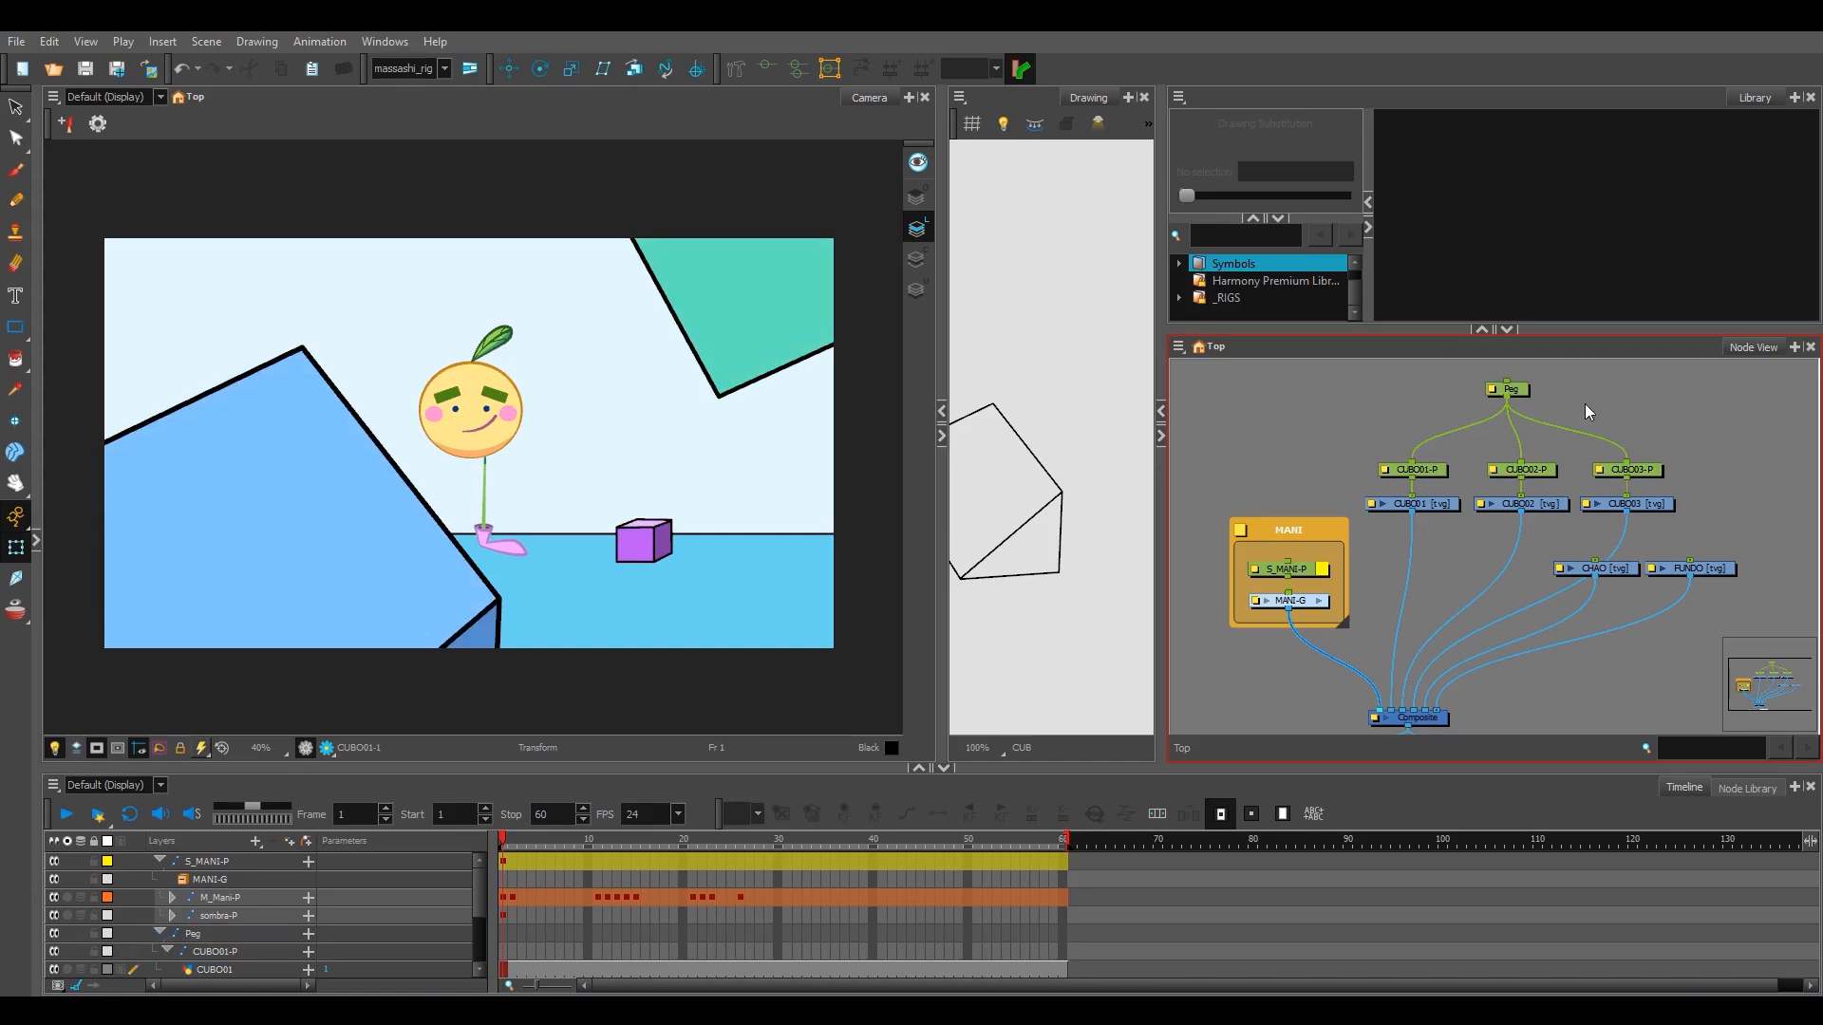
left_click(1512, 390)
key("Delete")
- Delete the individual pegs above the CUBO01, CUBO02 and CUBO03 drawing nodes
left_click_drag(1399, 440, 1620, 467)
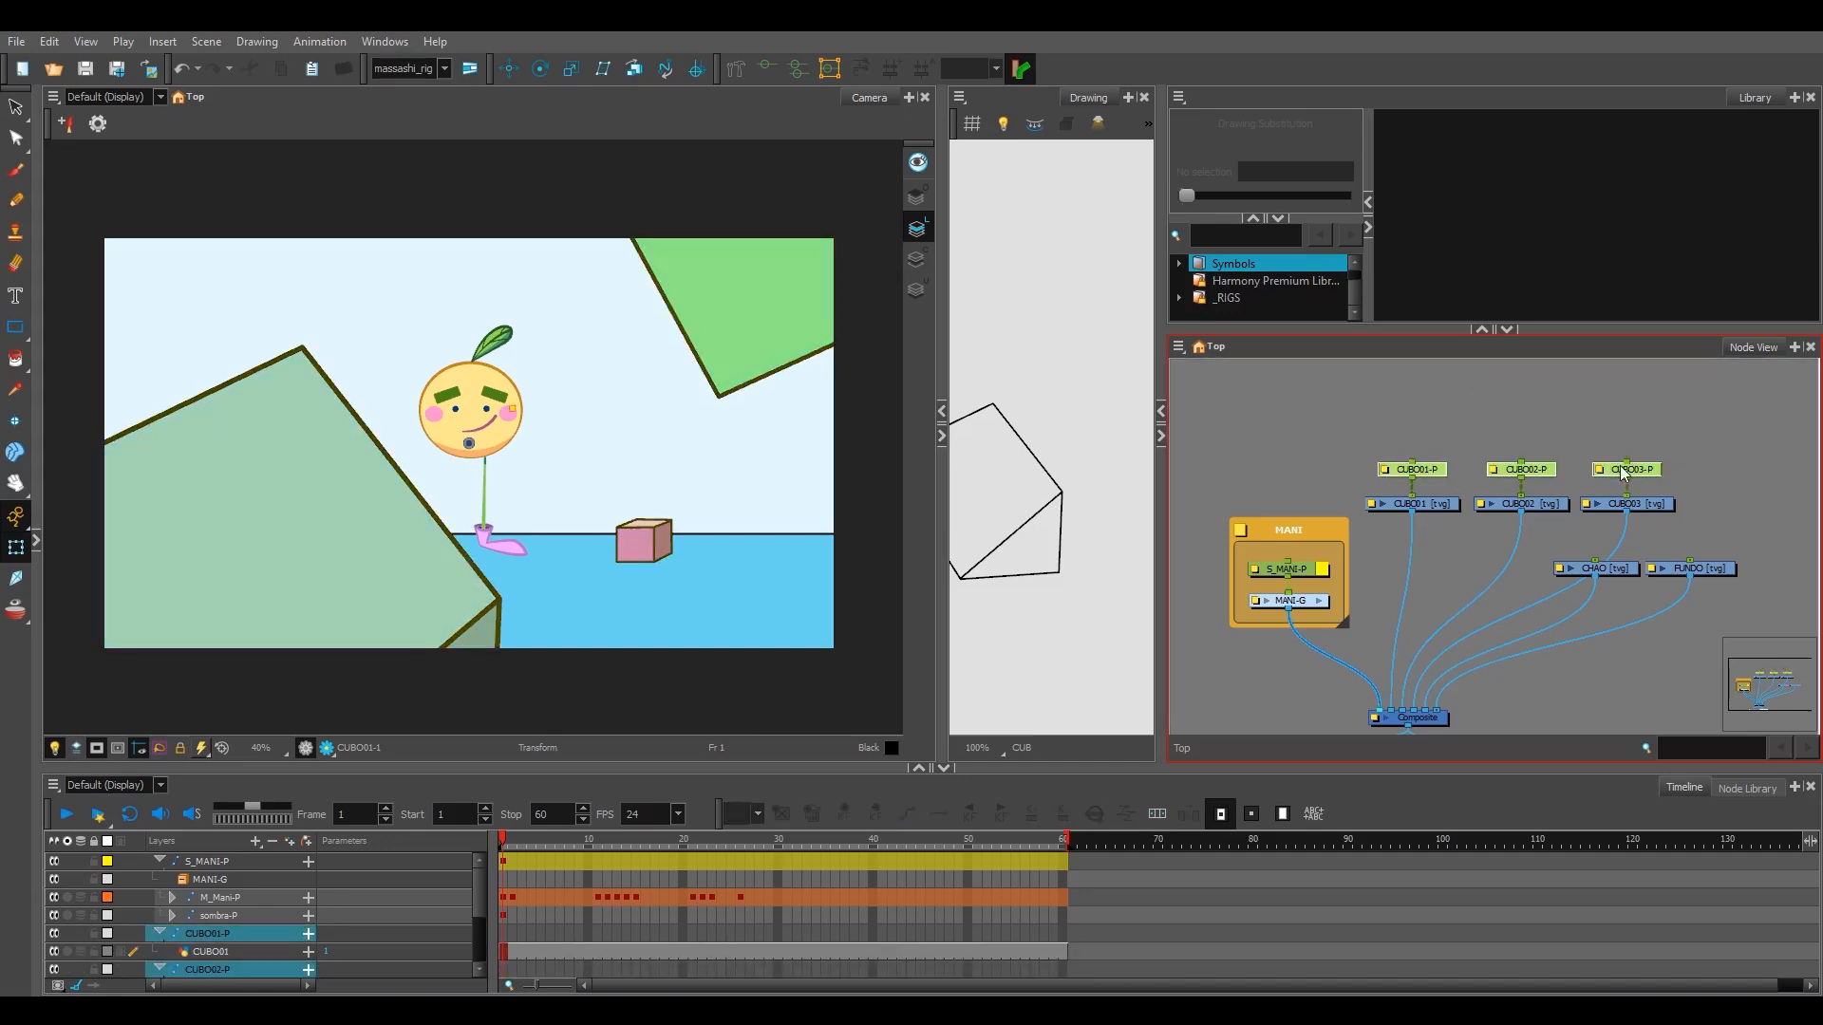
left_click_drag(1429, 434, 1611, 472)
left_click_drag(1445, 552, 1648, 501)
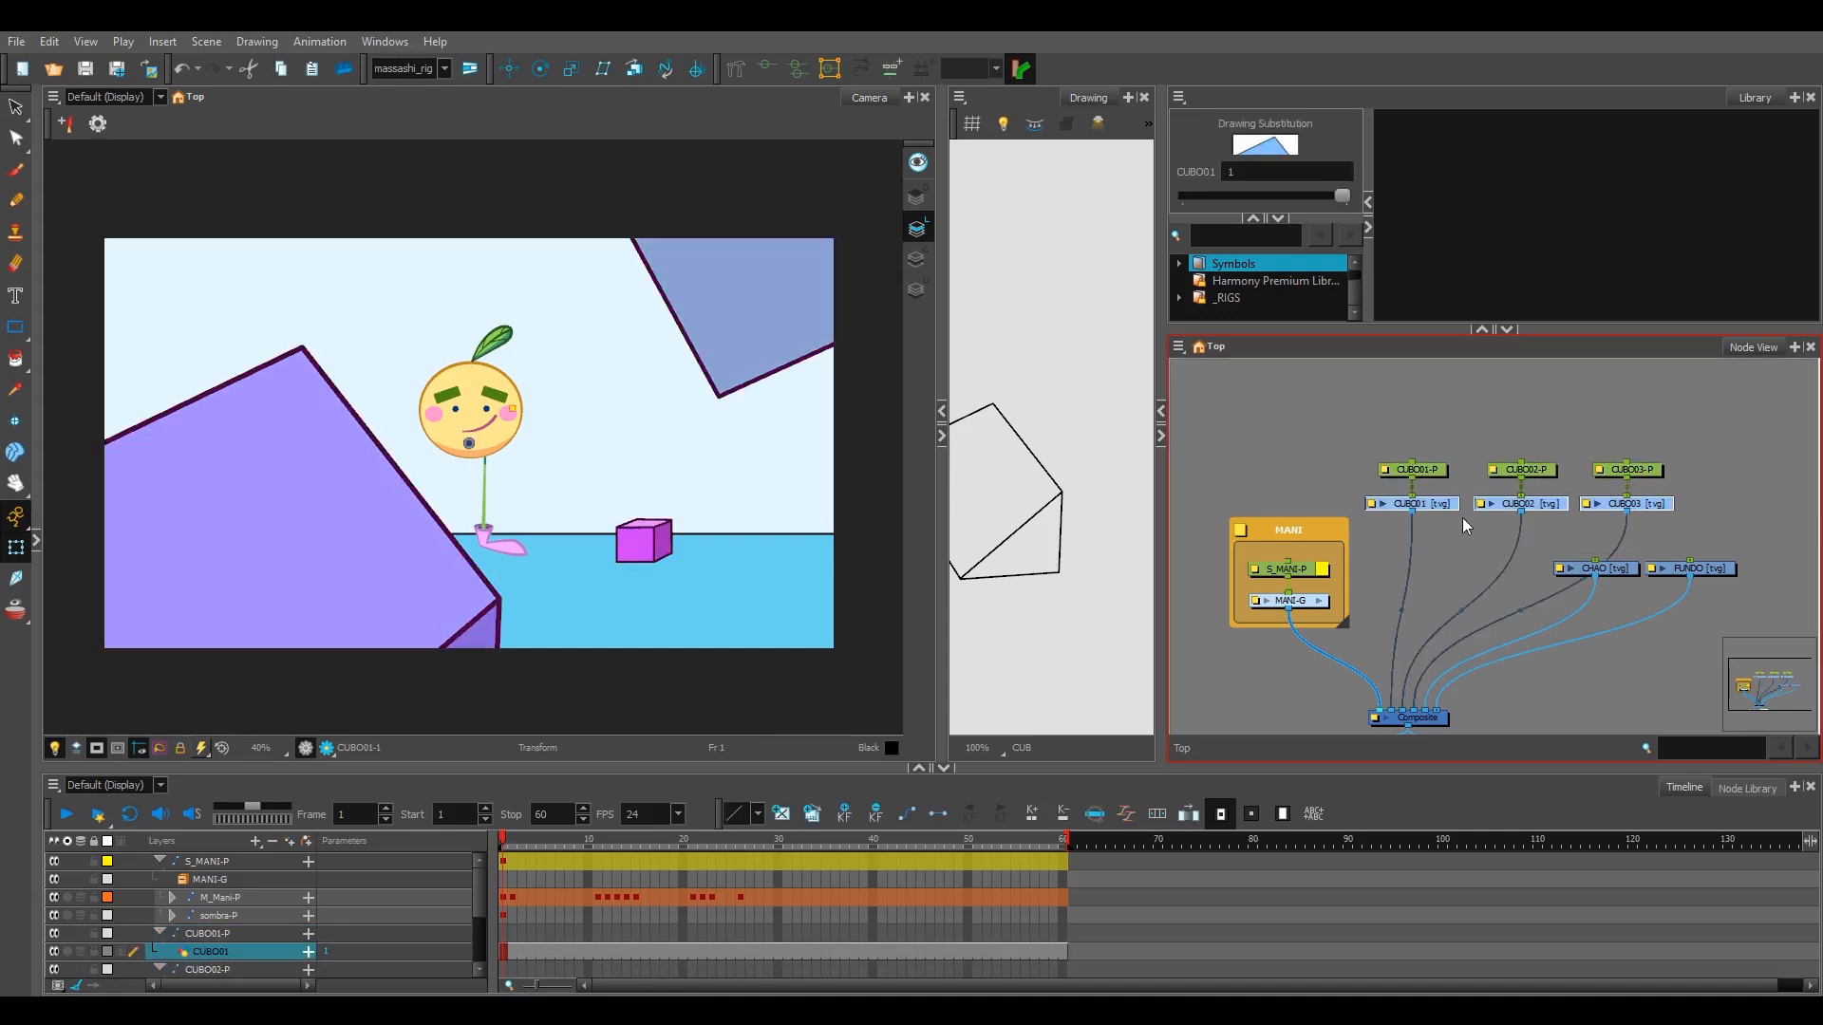
left_click(1554, 410)
mouse_move(1601, 487)
left_mouse_down()
mouse_move(1559, 456)
mouse_move(1436, 451)
mouse_move(1700, 573)
left_mouse_up()
key("Delete")
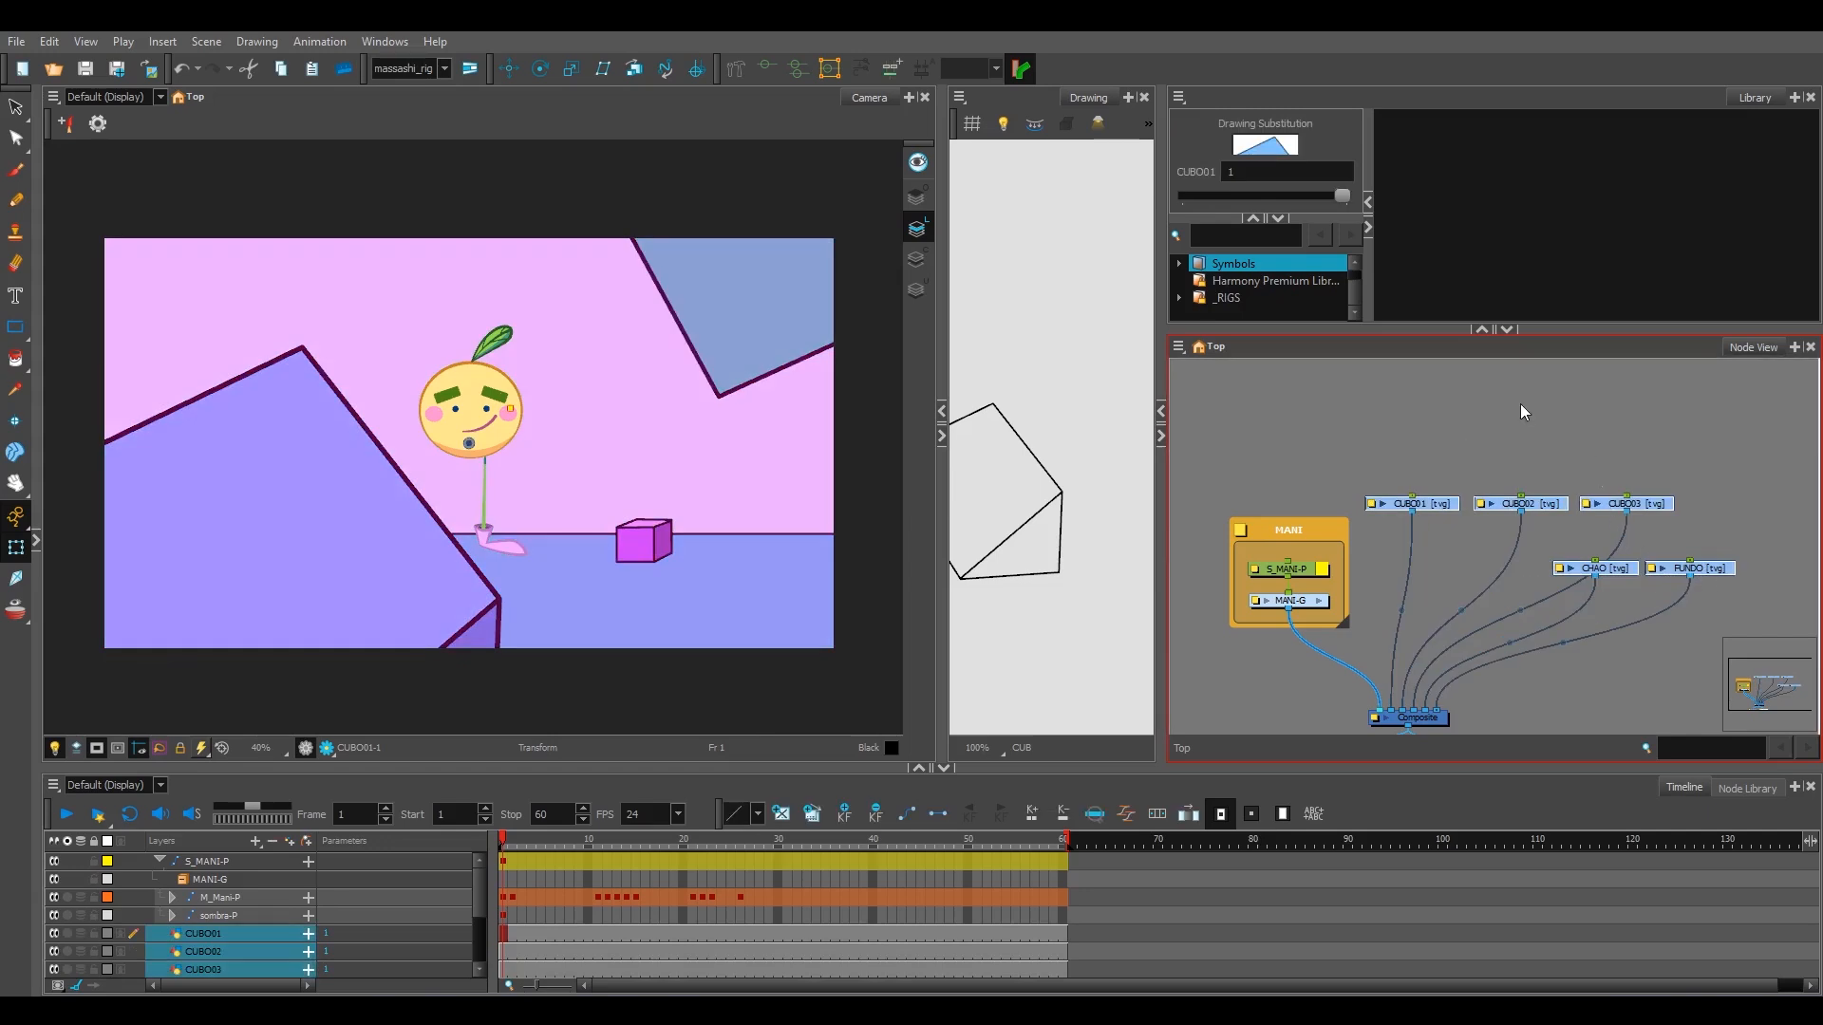
- Create a separate peg for each of the CUBO01, CUBO02, CUBO03, CHAO and FUNDO drawing nodes
key("ctrl+p")
left_click_drag(1435, 471, 1439, 472)
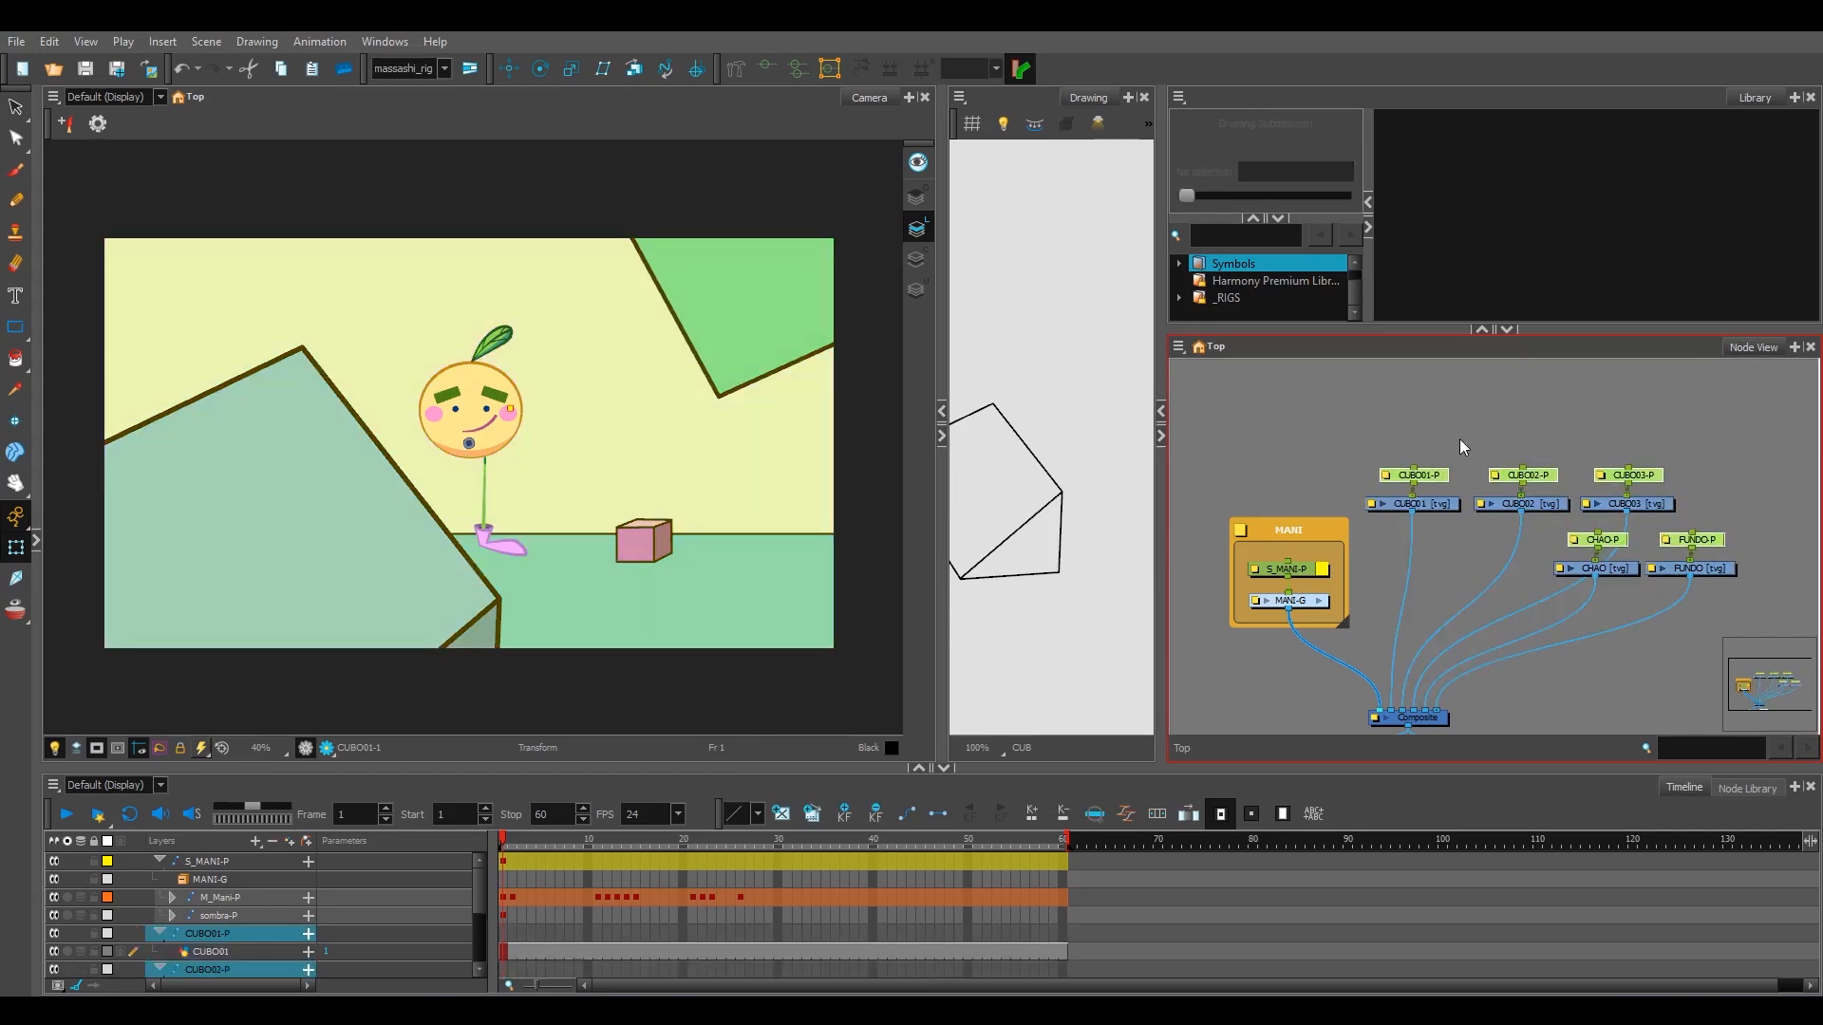
left_click(1457, 444)
left_click(1439, 474)
left_click(1467, 442)
left_click(1629, 475)
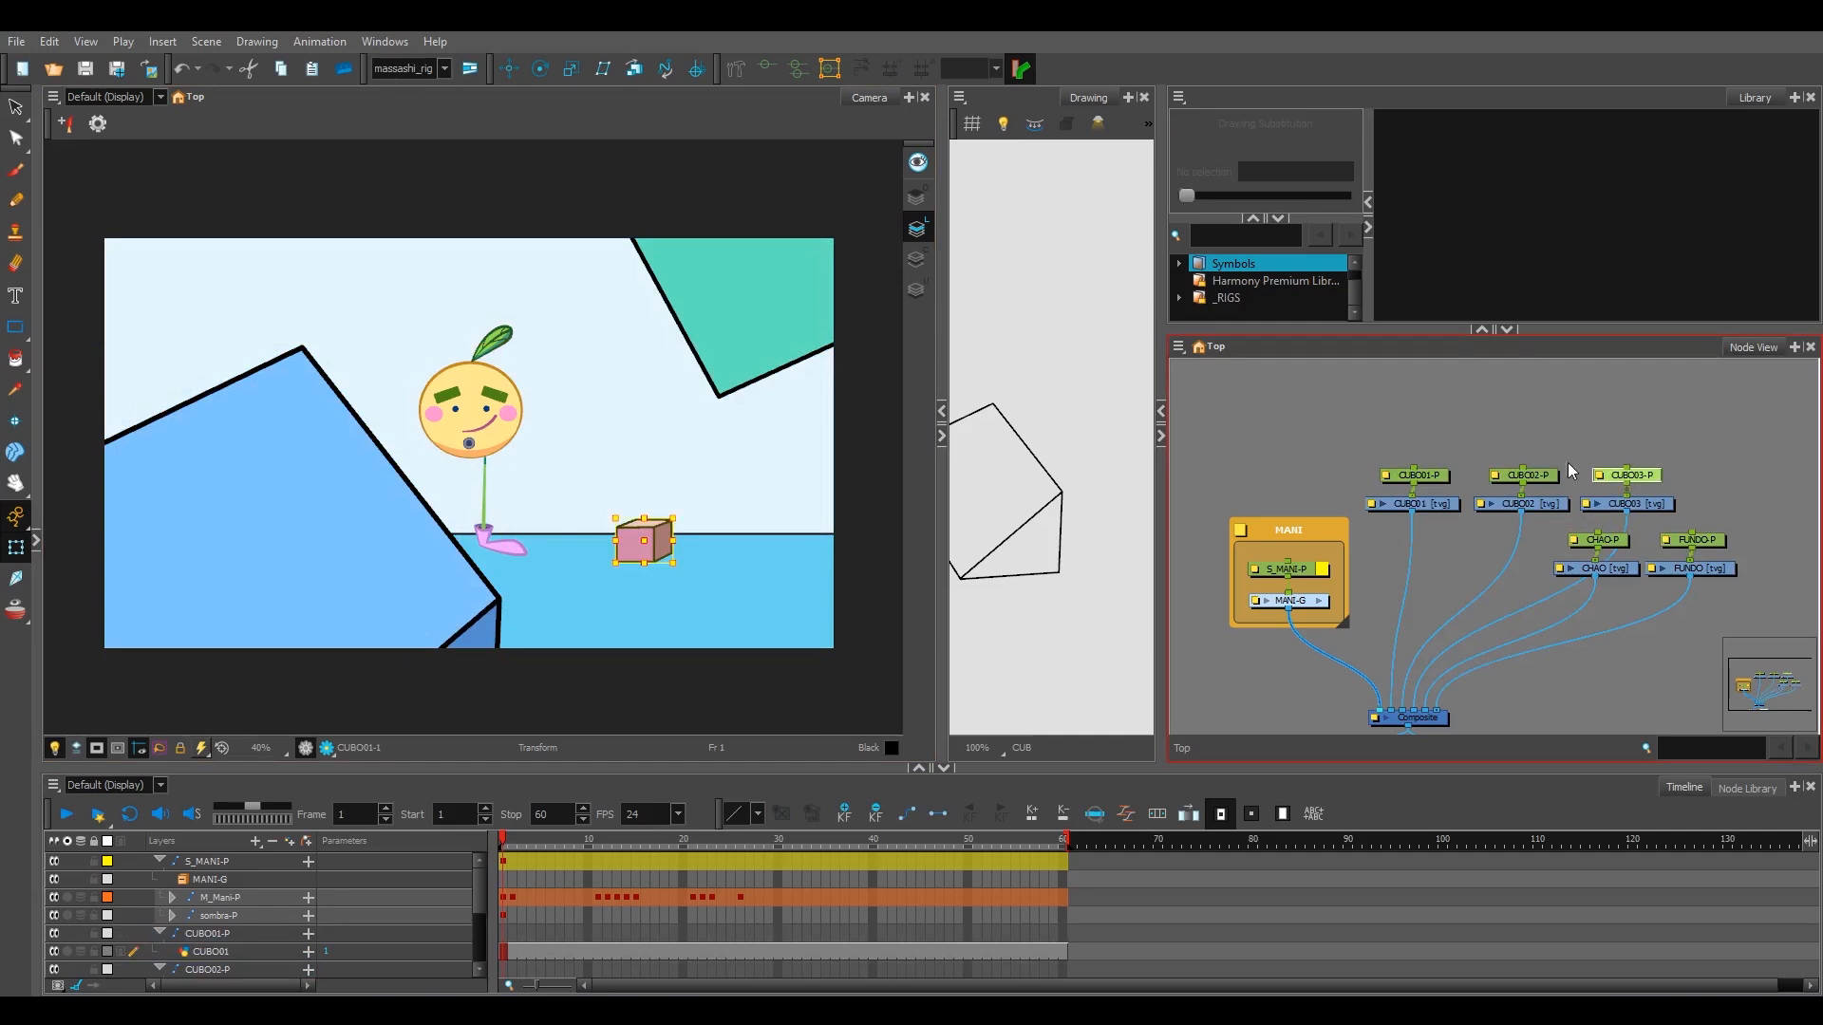
- Select the FUNDO-P peg that controls the background drawing
left_click(390, 548)
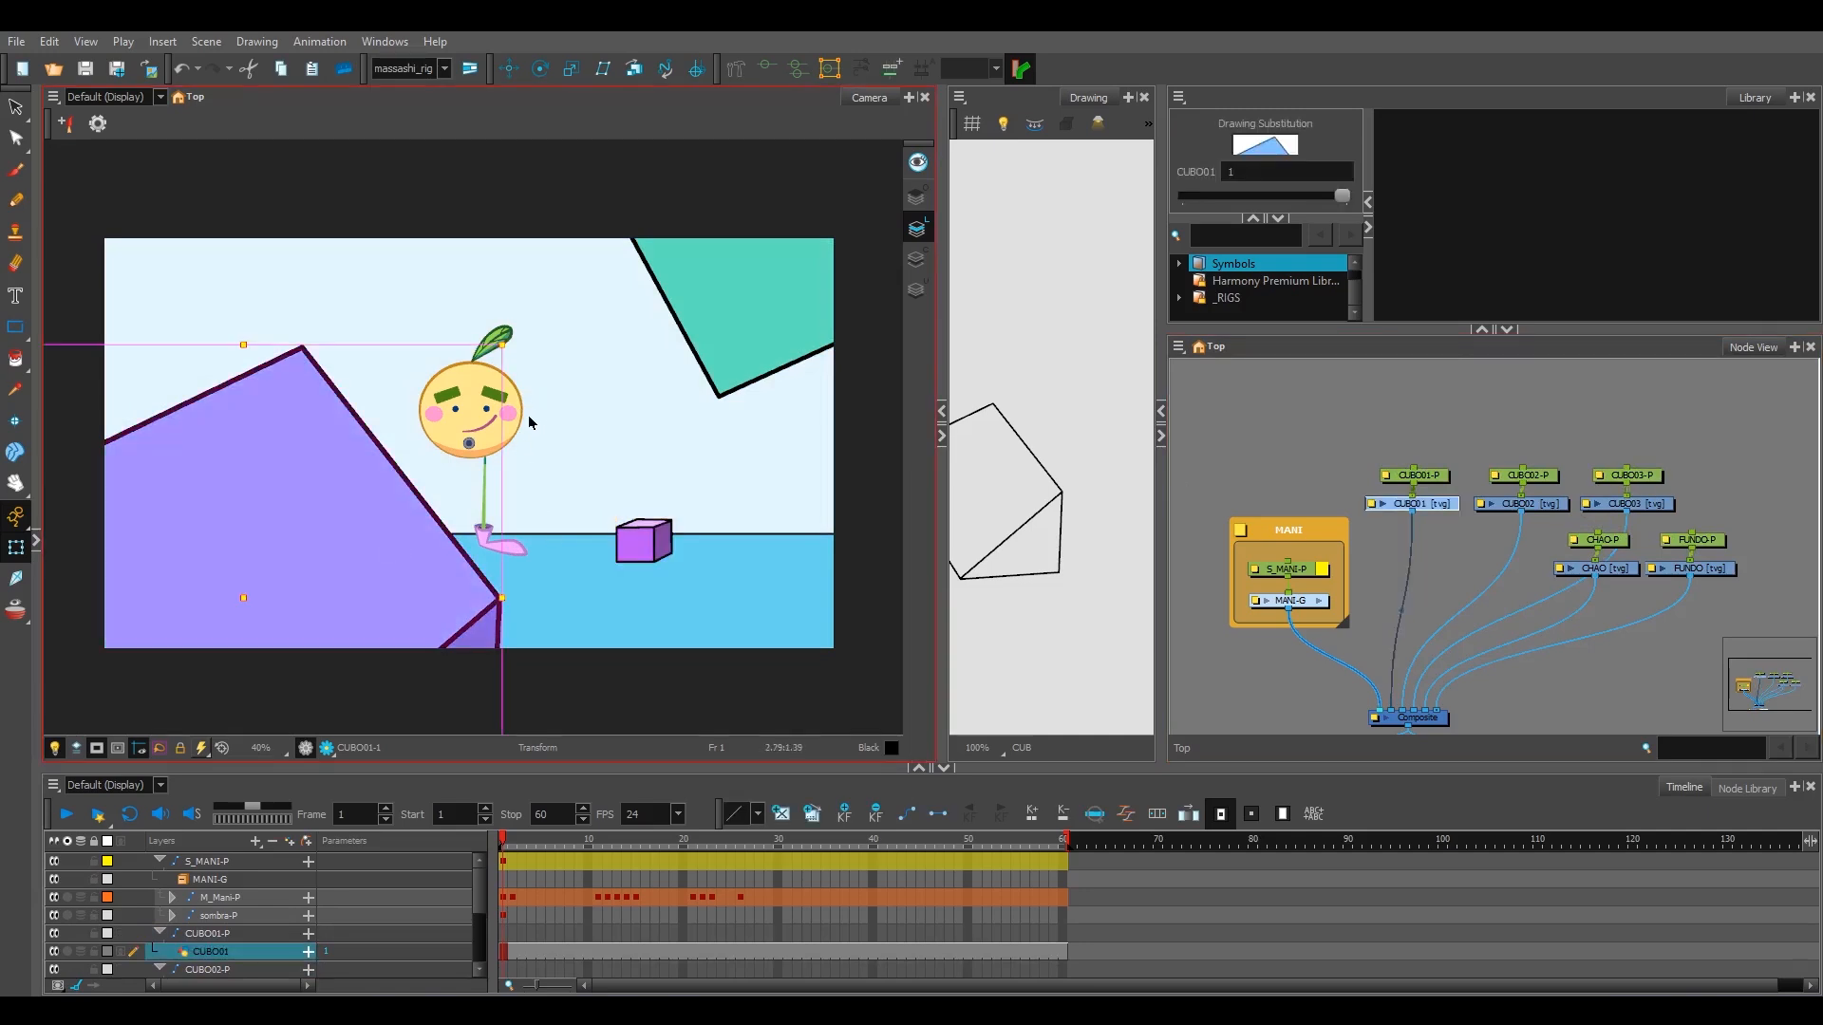
left_click(556, 428)
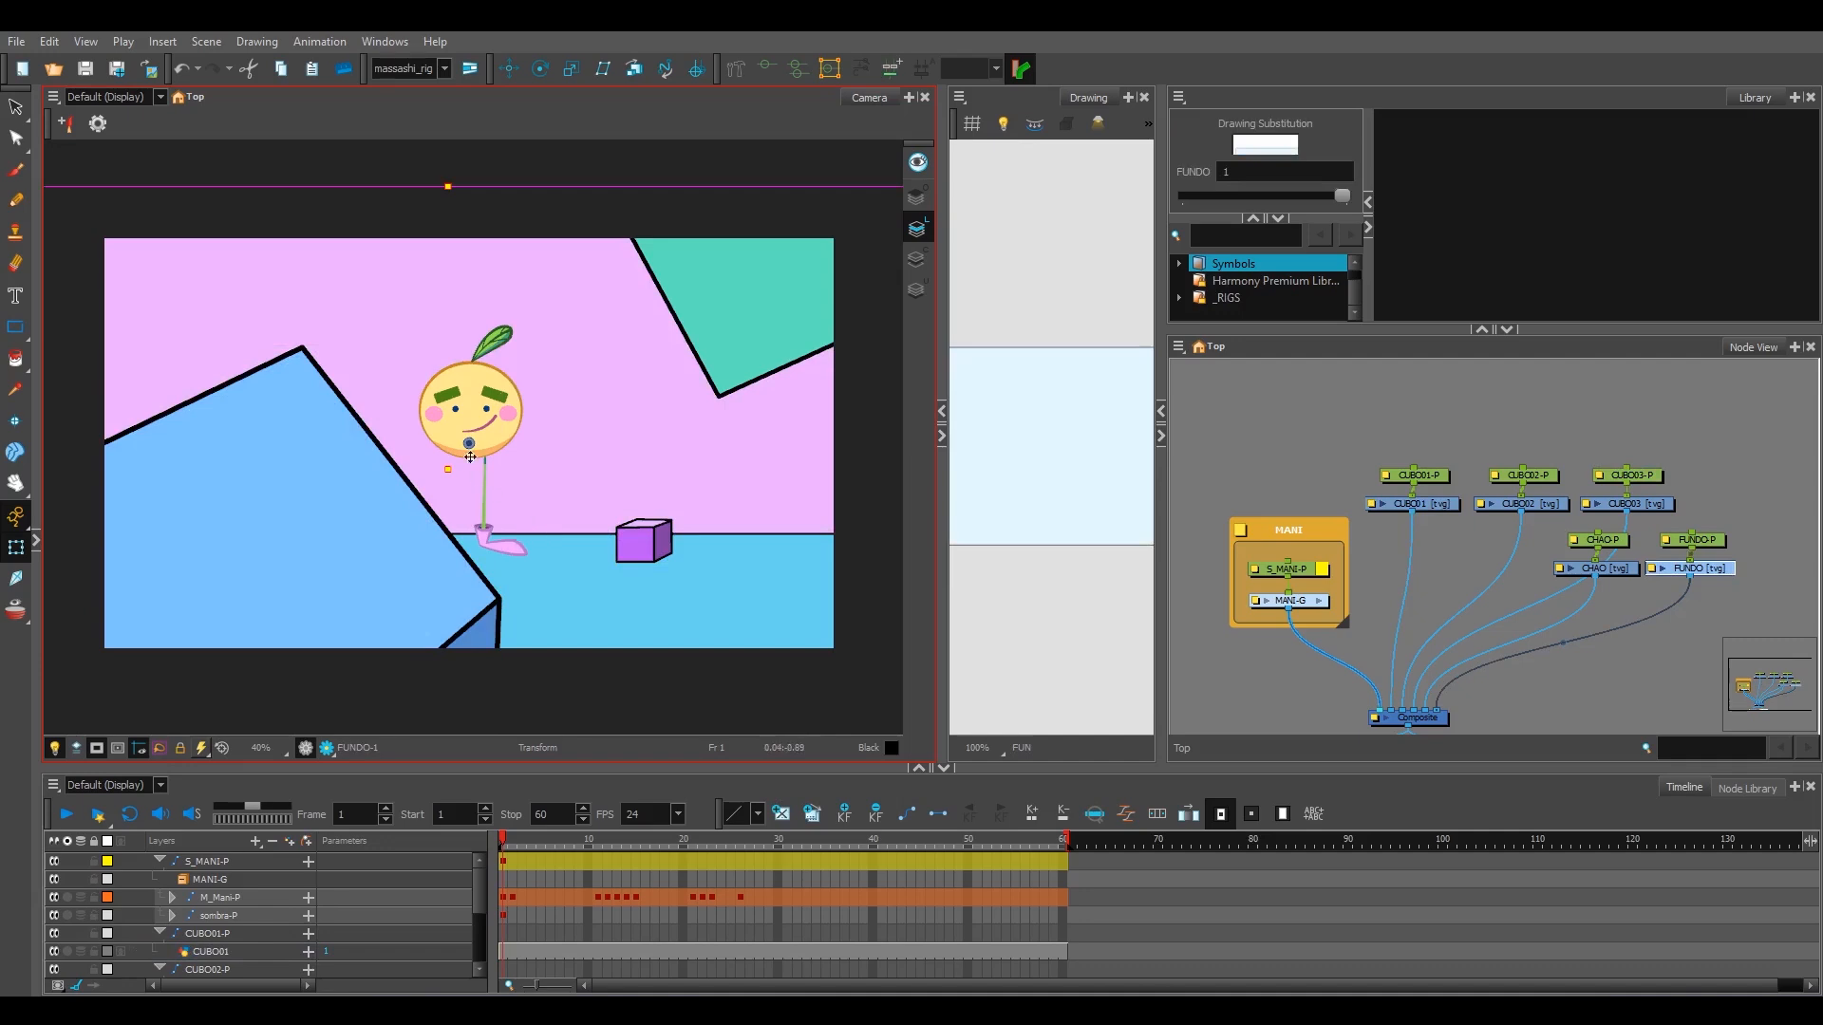
left_click(1693, 539)
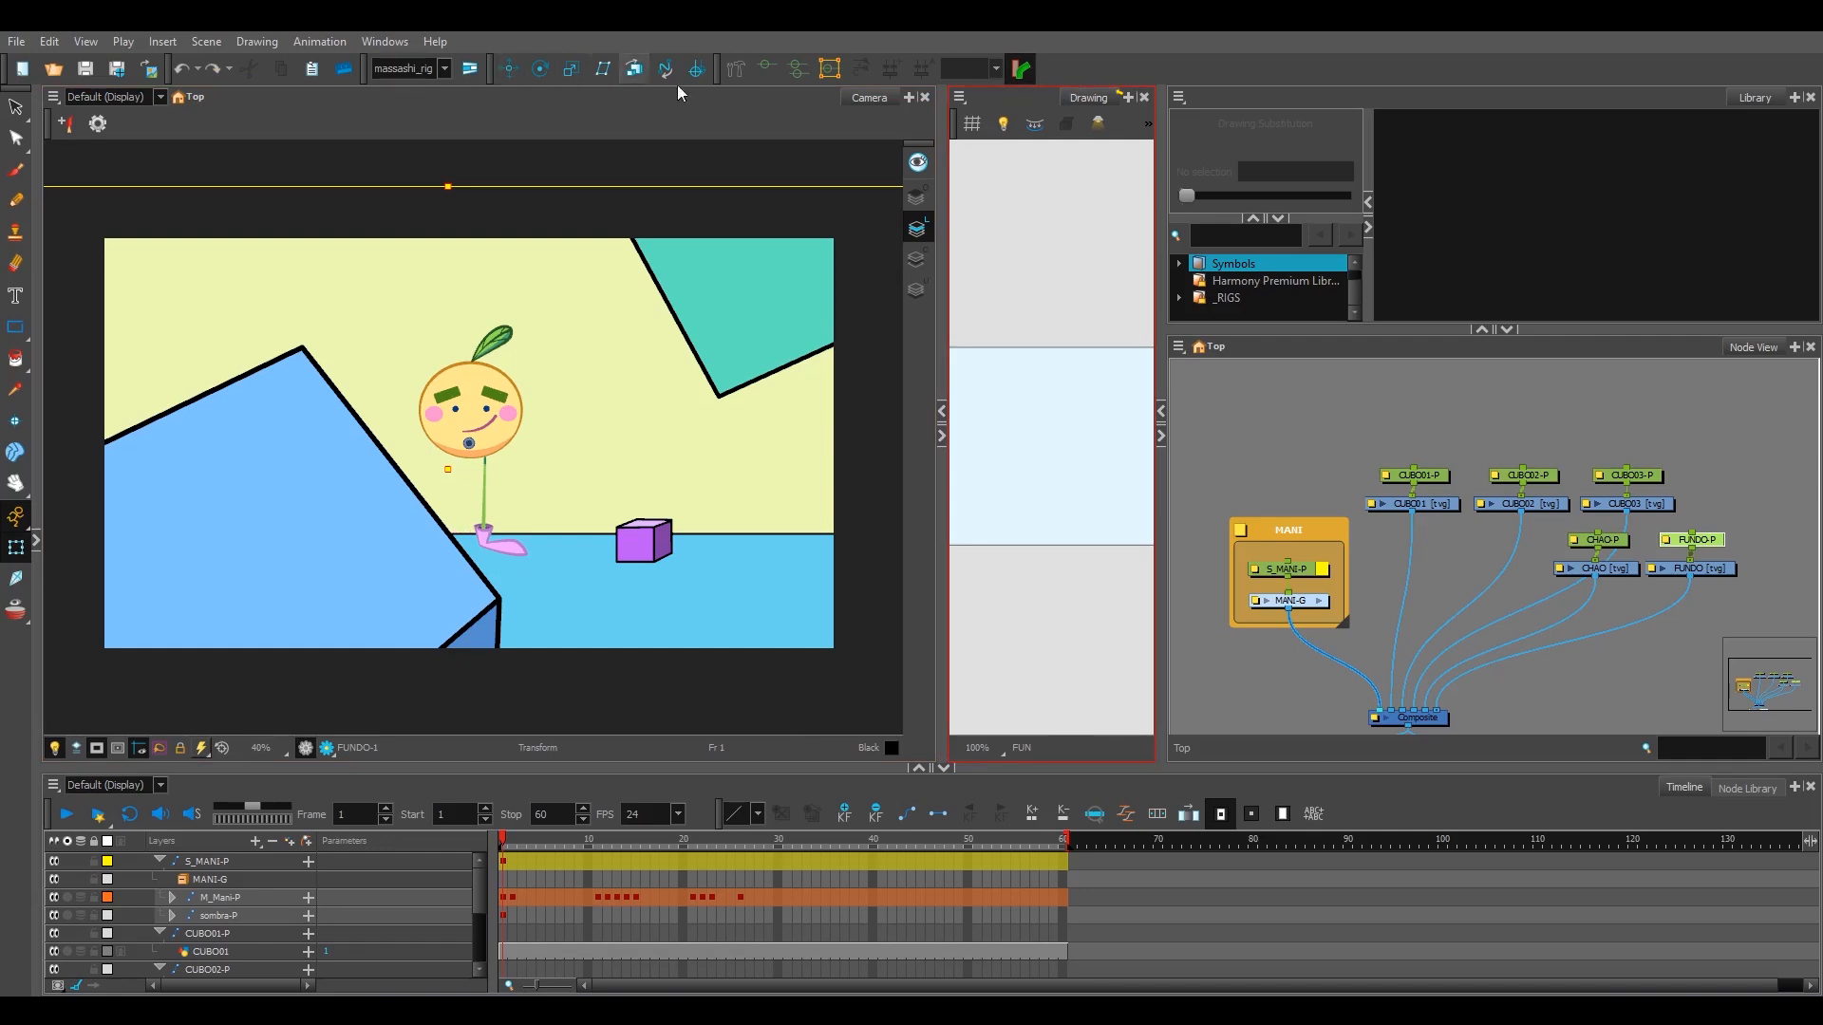
- Show the Advanced Animation and Coordinate toolbars in the workspace
right_click(1055, 76)
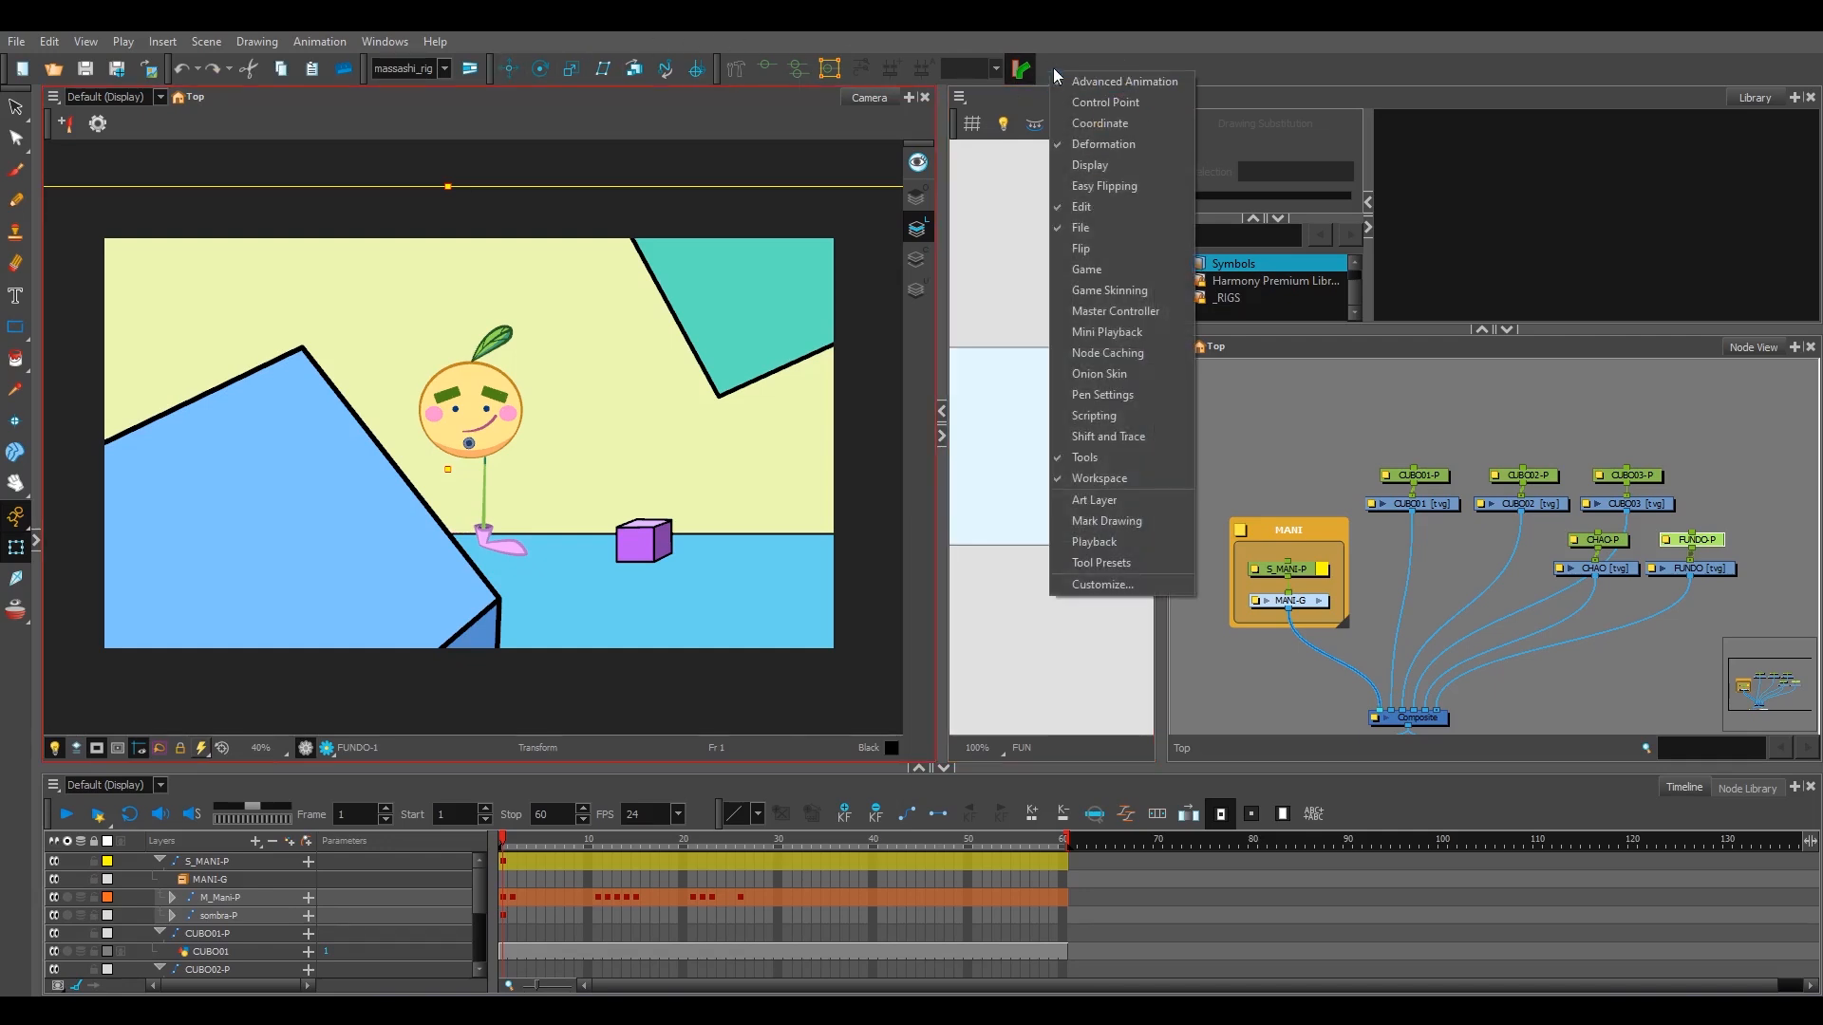
left_click(1077, 82)
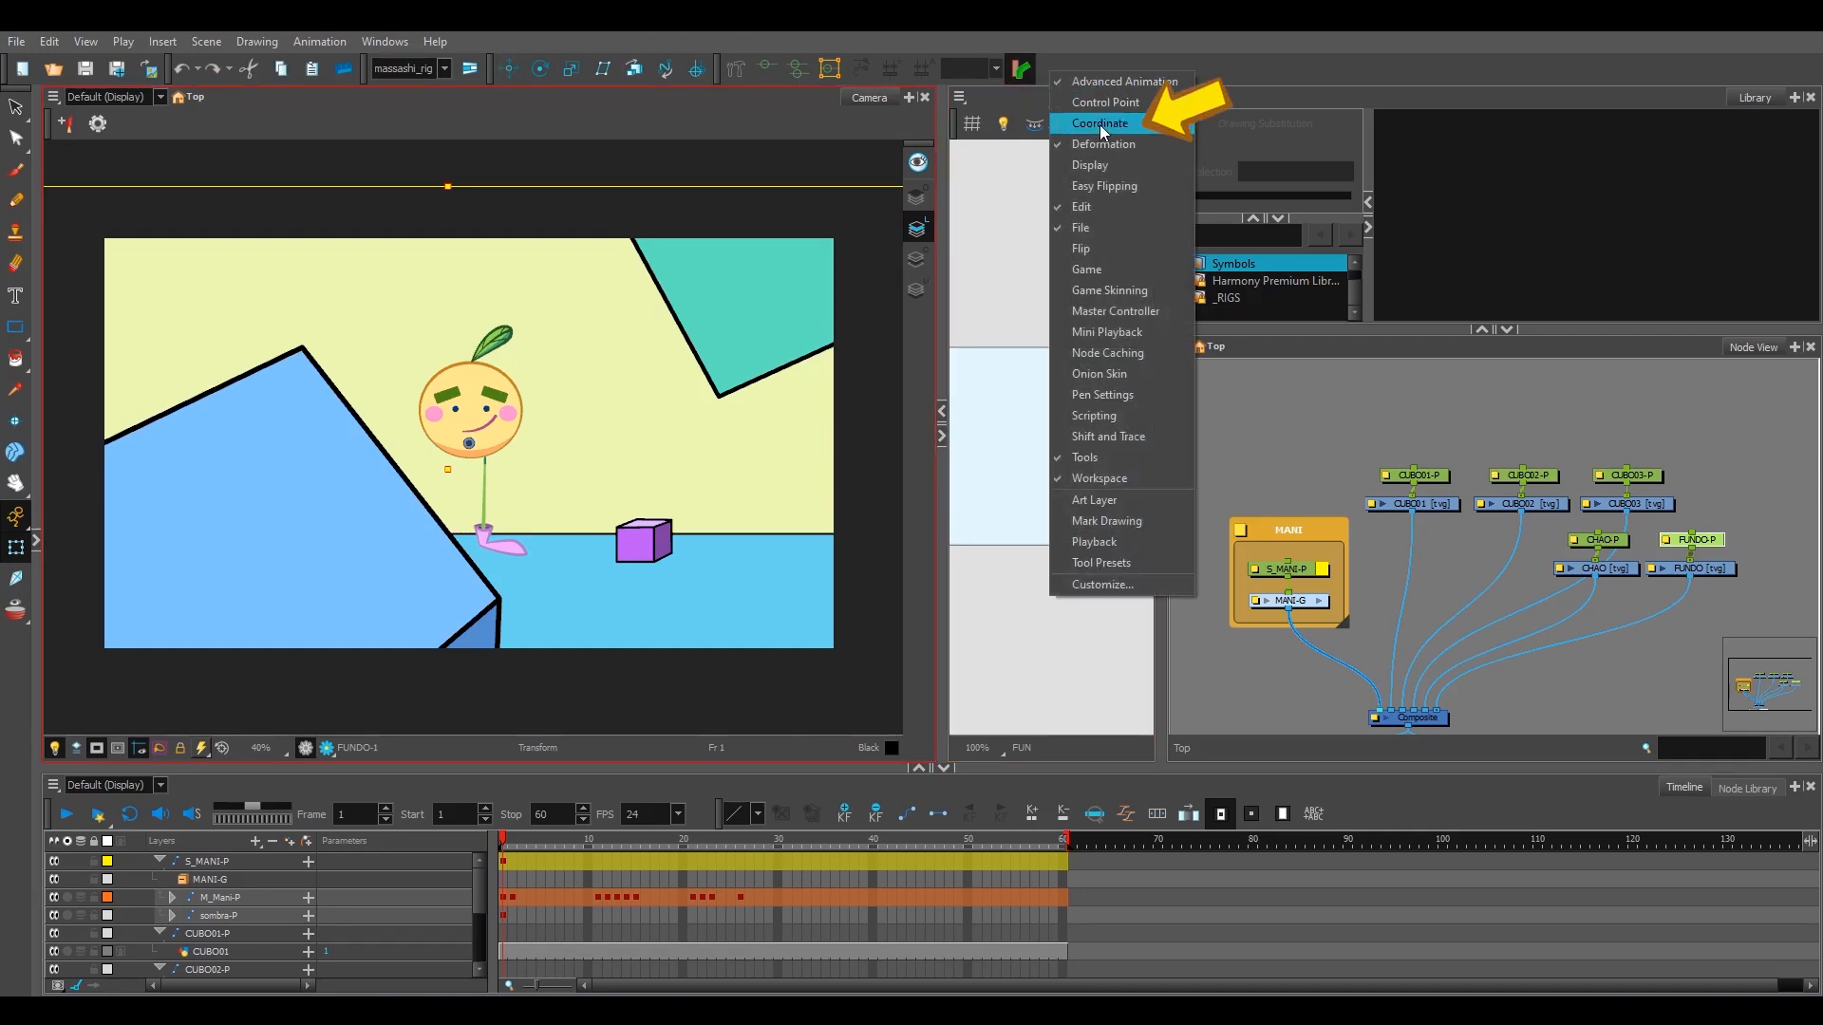
left_click(1100, 123)
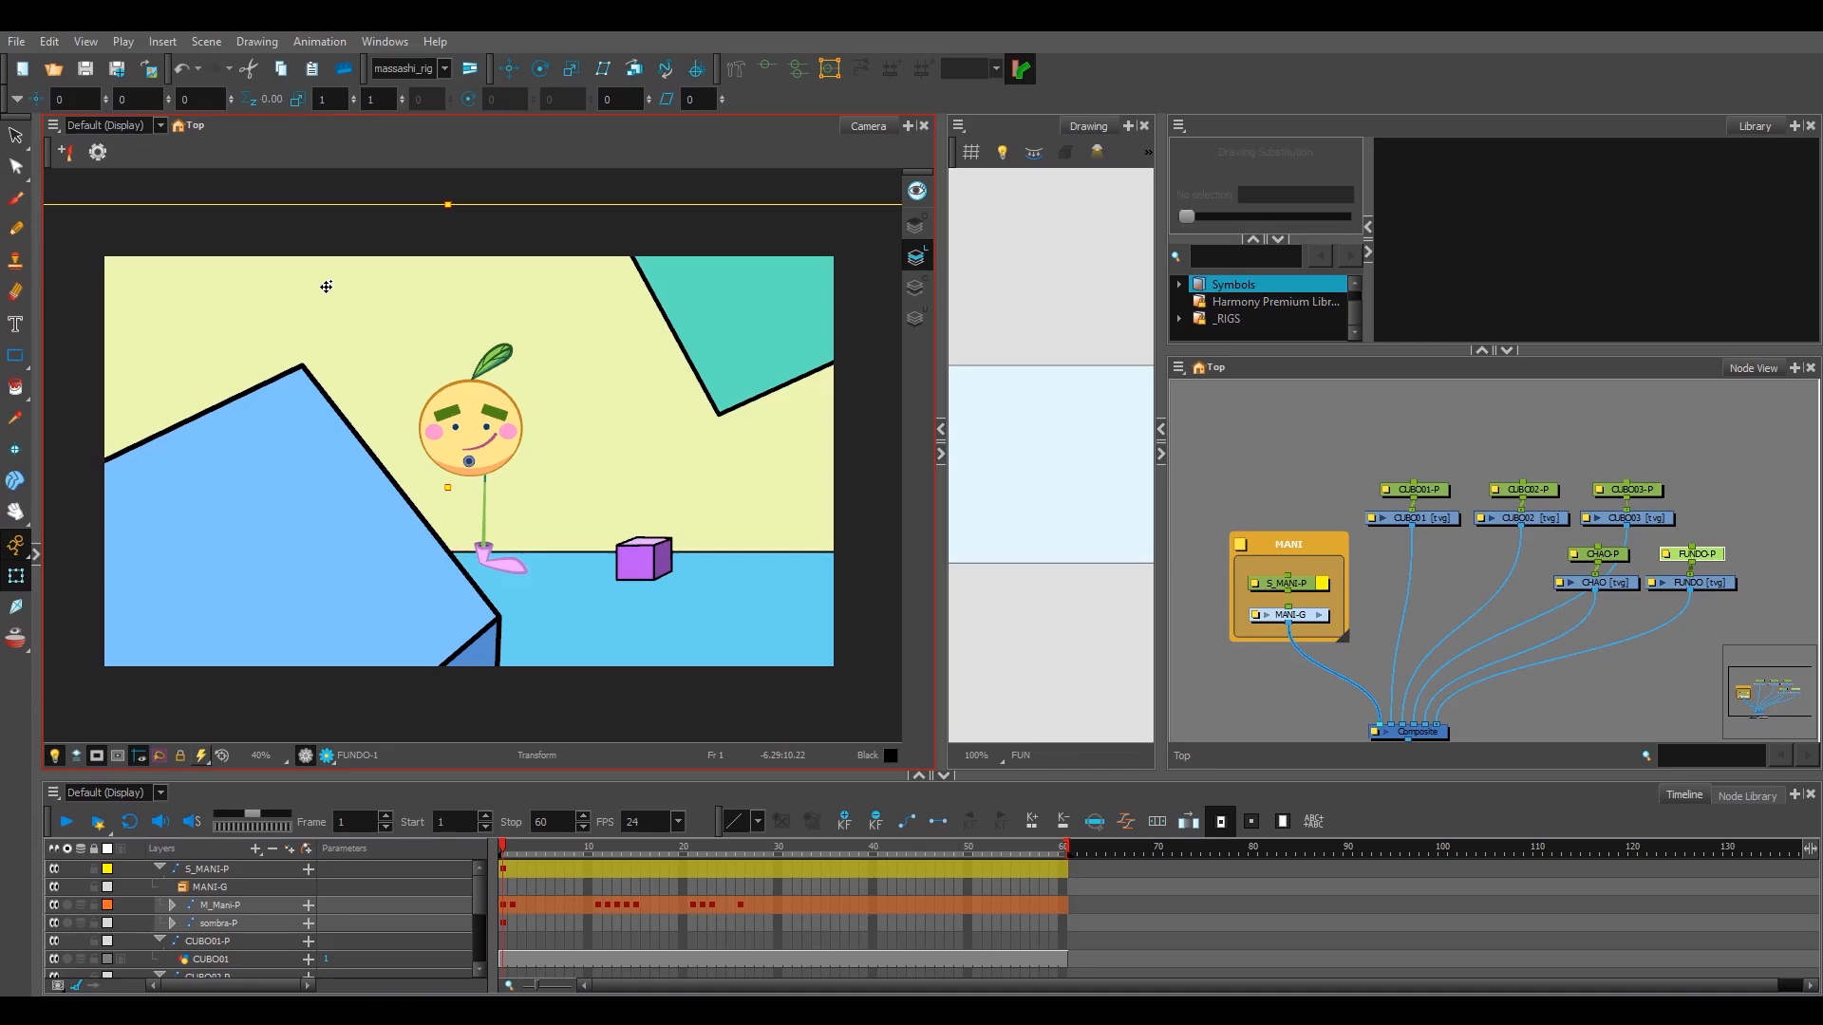
- Nudge the FUNDO-P background peg forward and back in Z in fine increments, leaving it at 0.002 B
key("ctrl+shift+z")
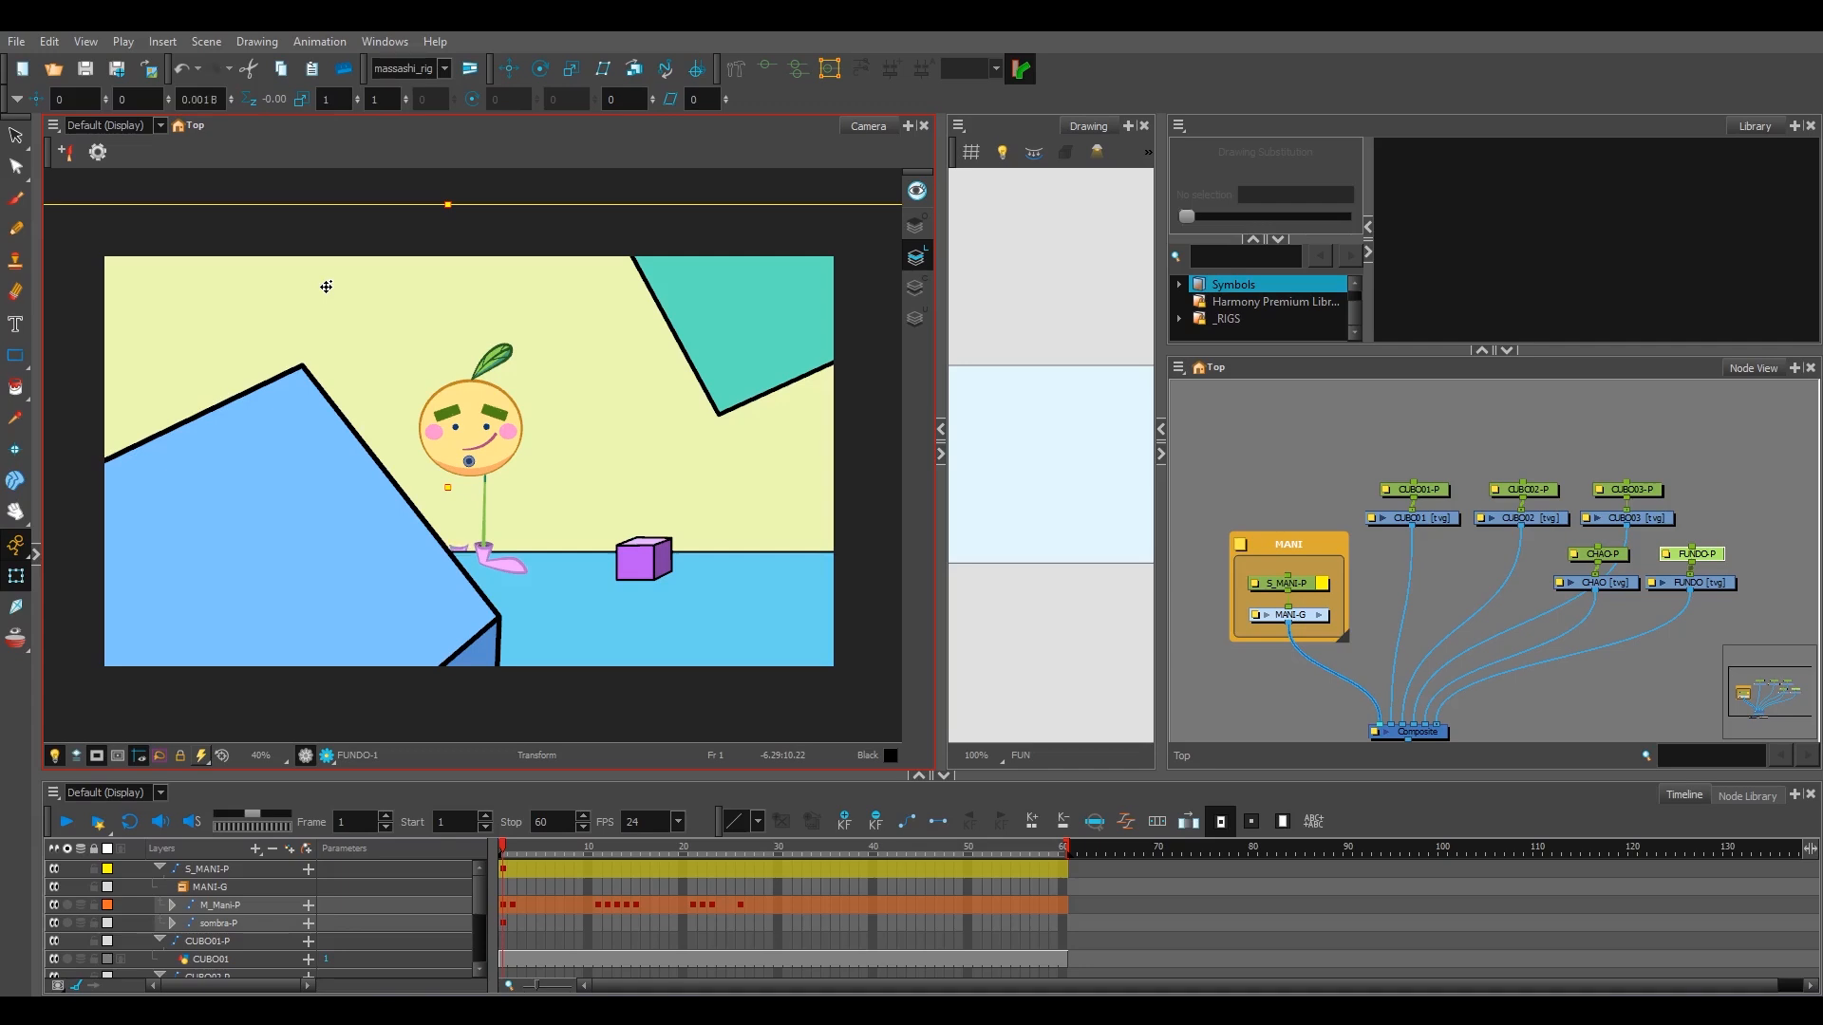
key("alt+Down")
key("alt+Down")
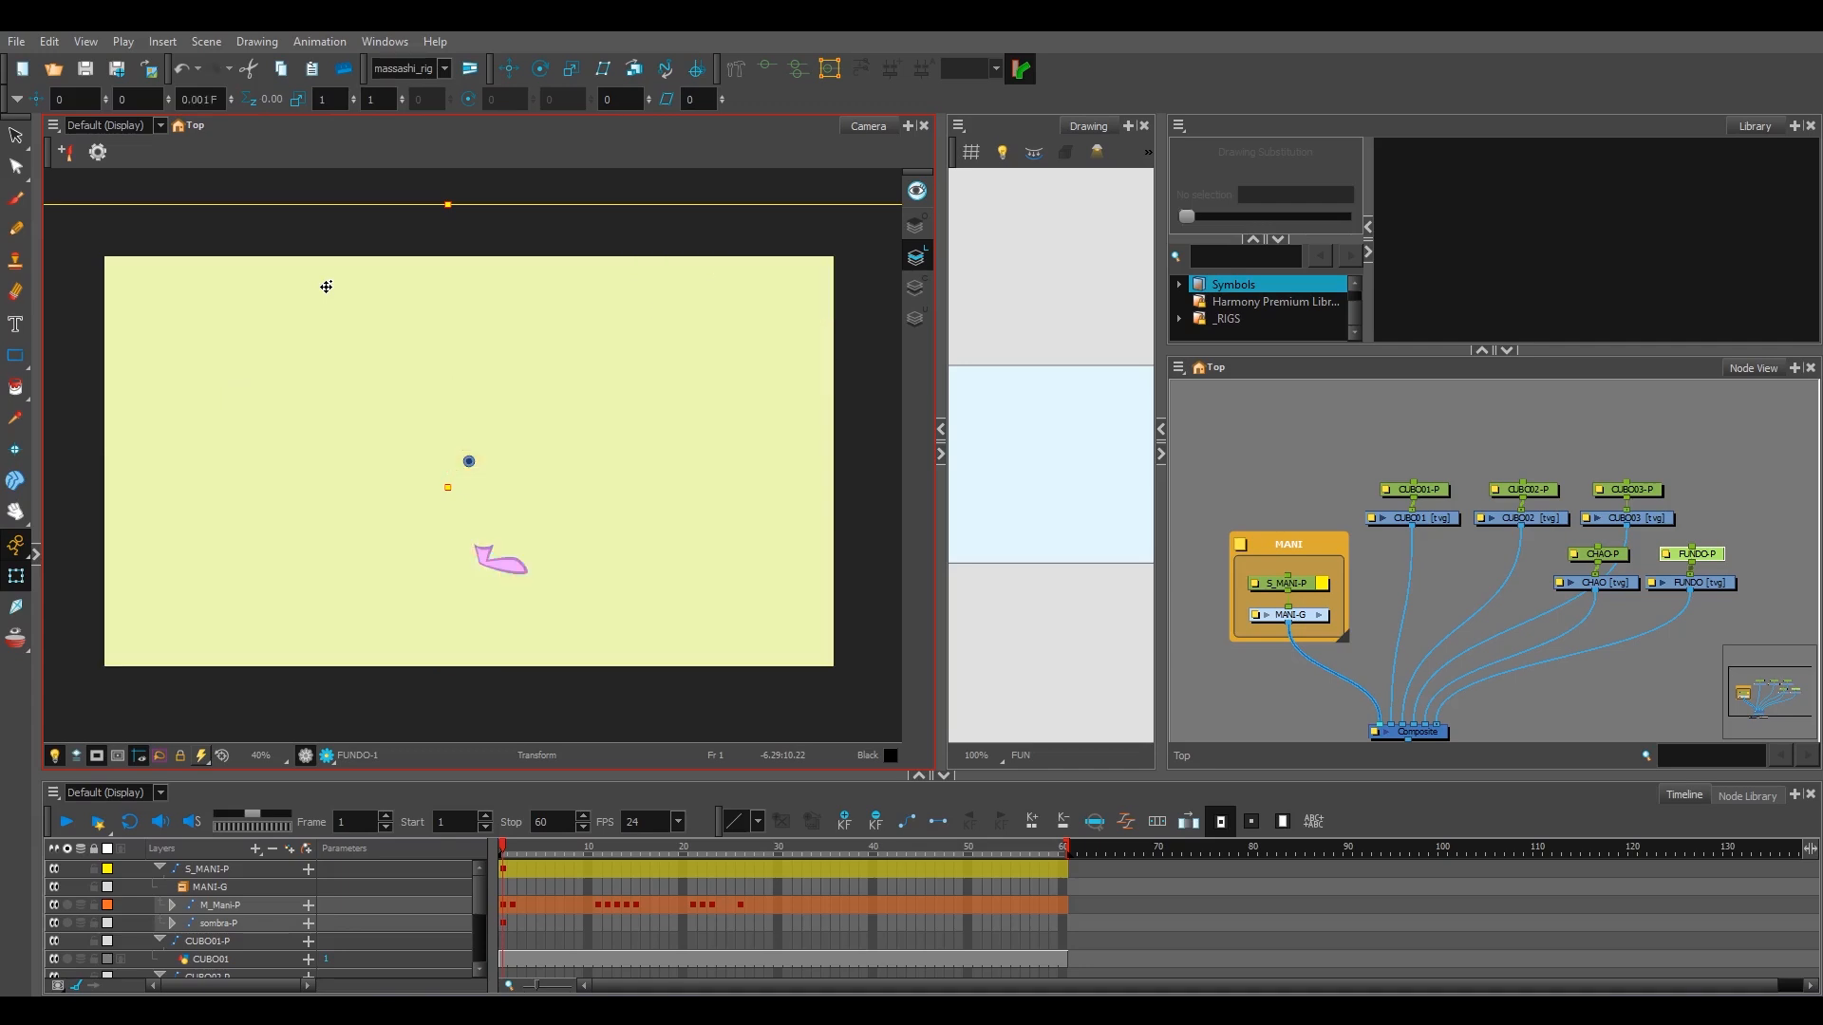
key("alt+Up")
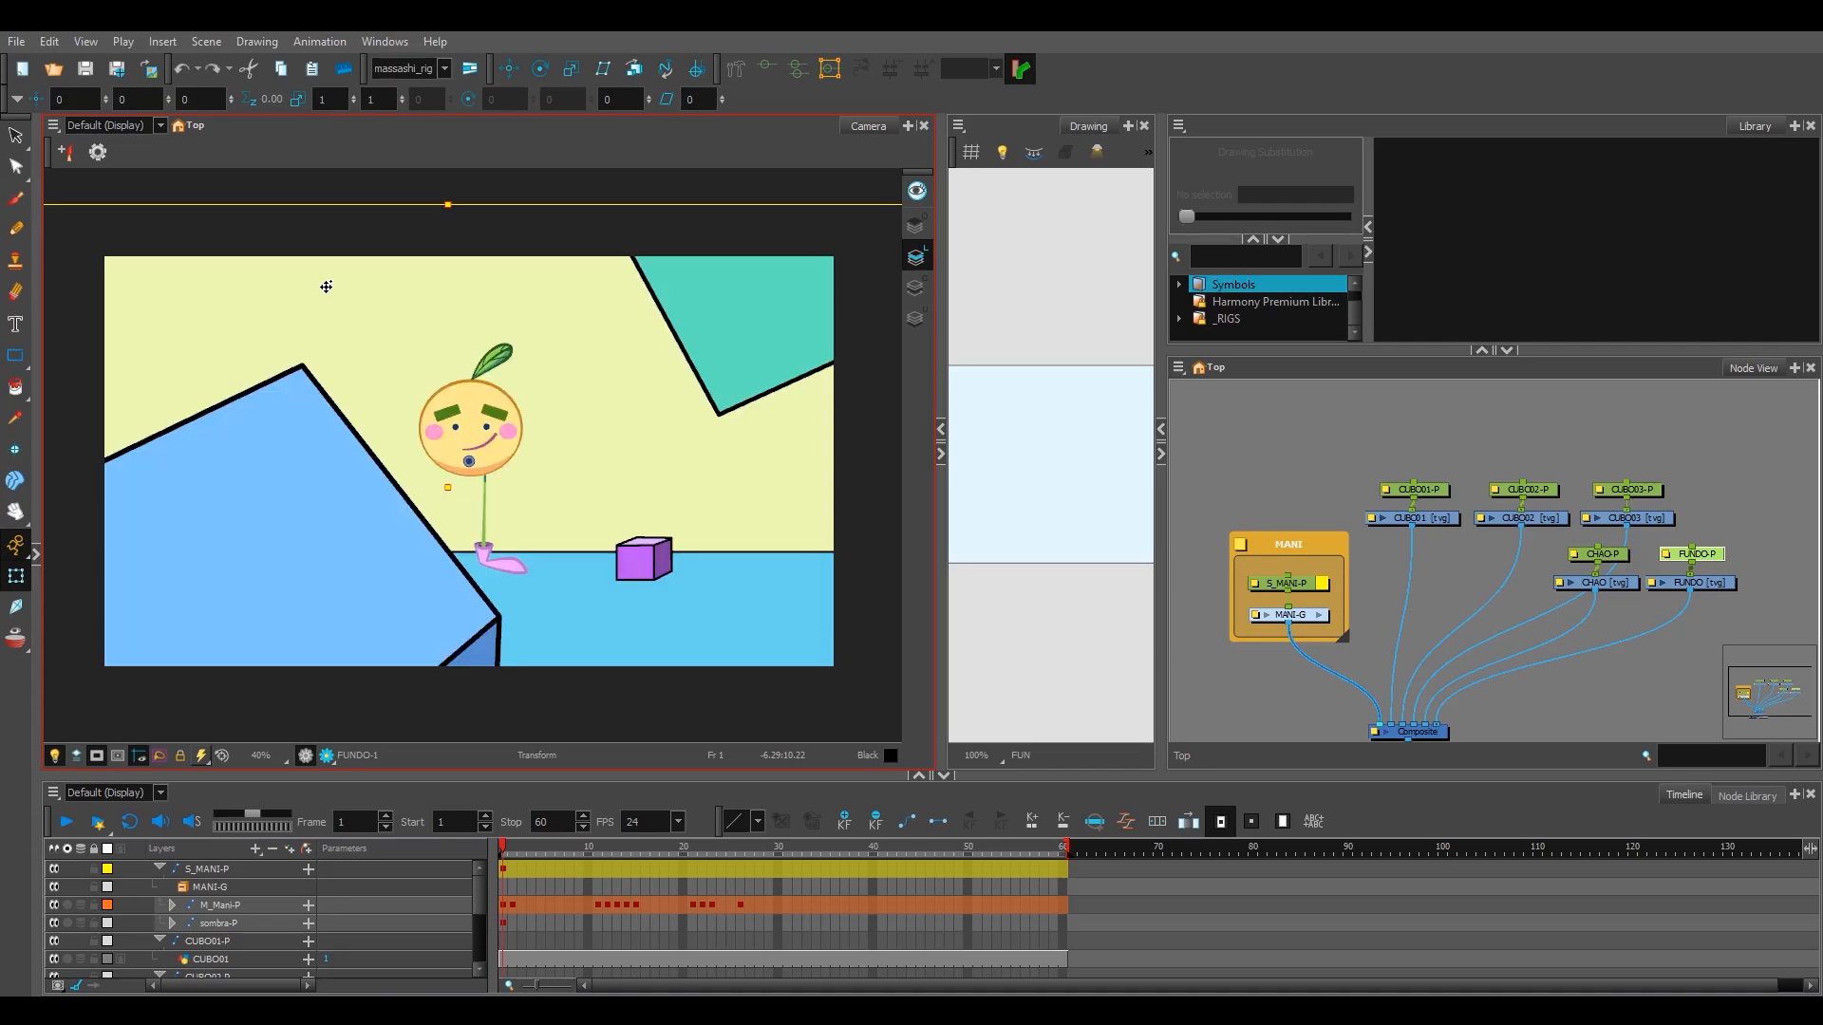
key("alt+Up")
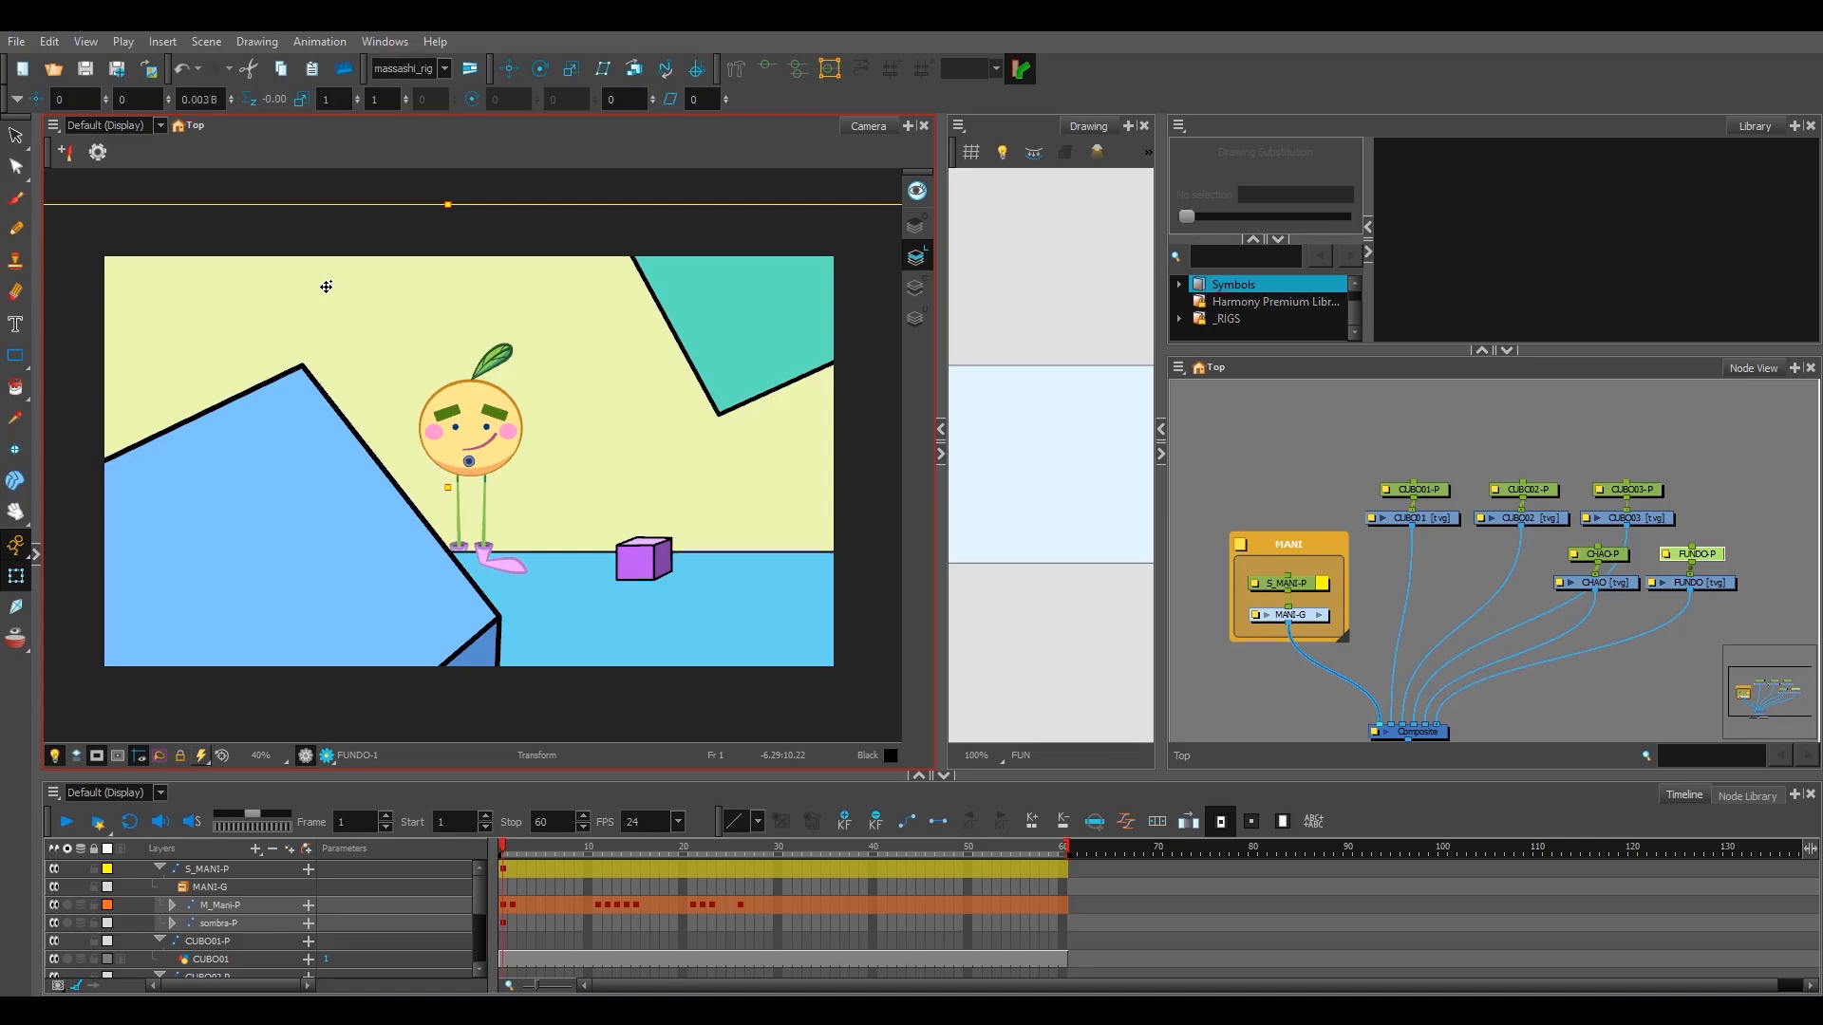
key("ctrl+z")
key("alt+shift+Up")
key("alt+shift+Up")
key("alt+shift+Down")
key("alt+shift+Down")
left_click(1524, 548)
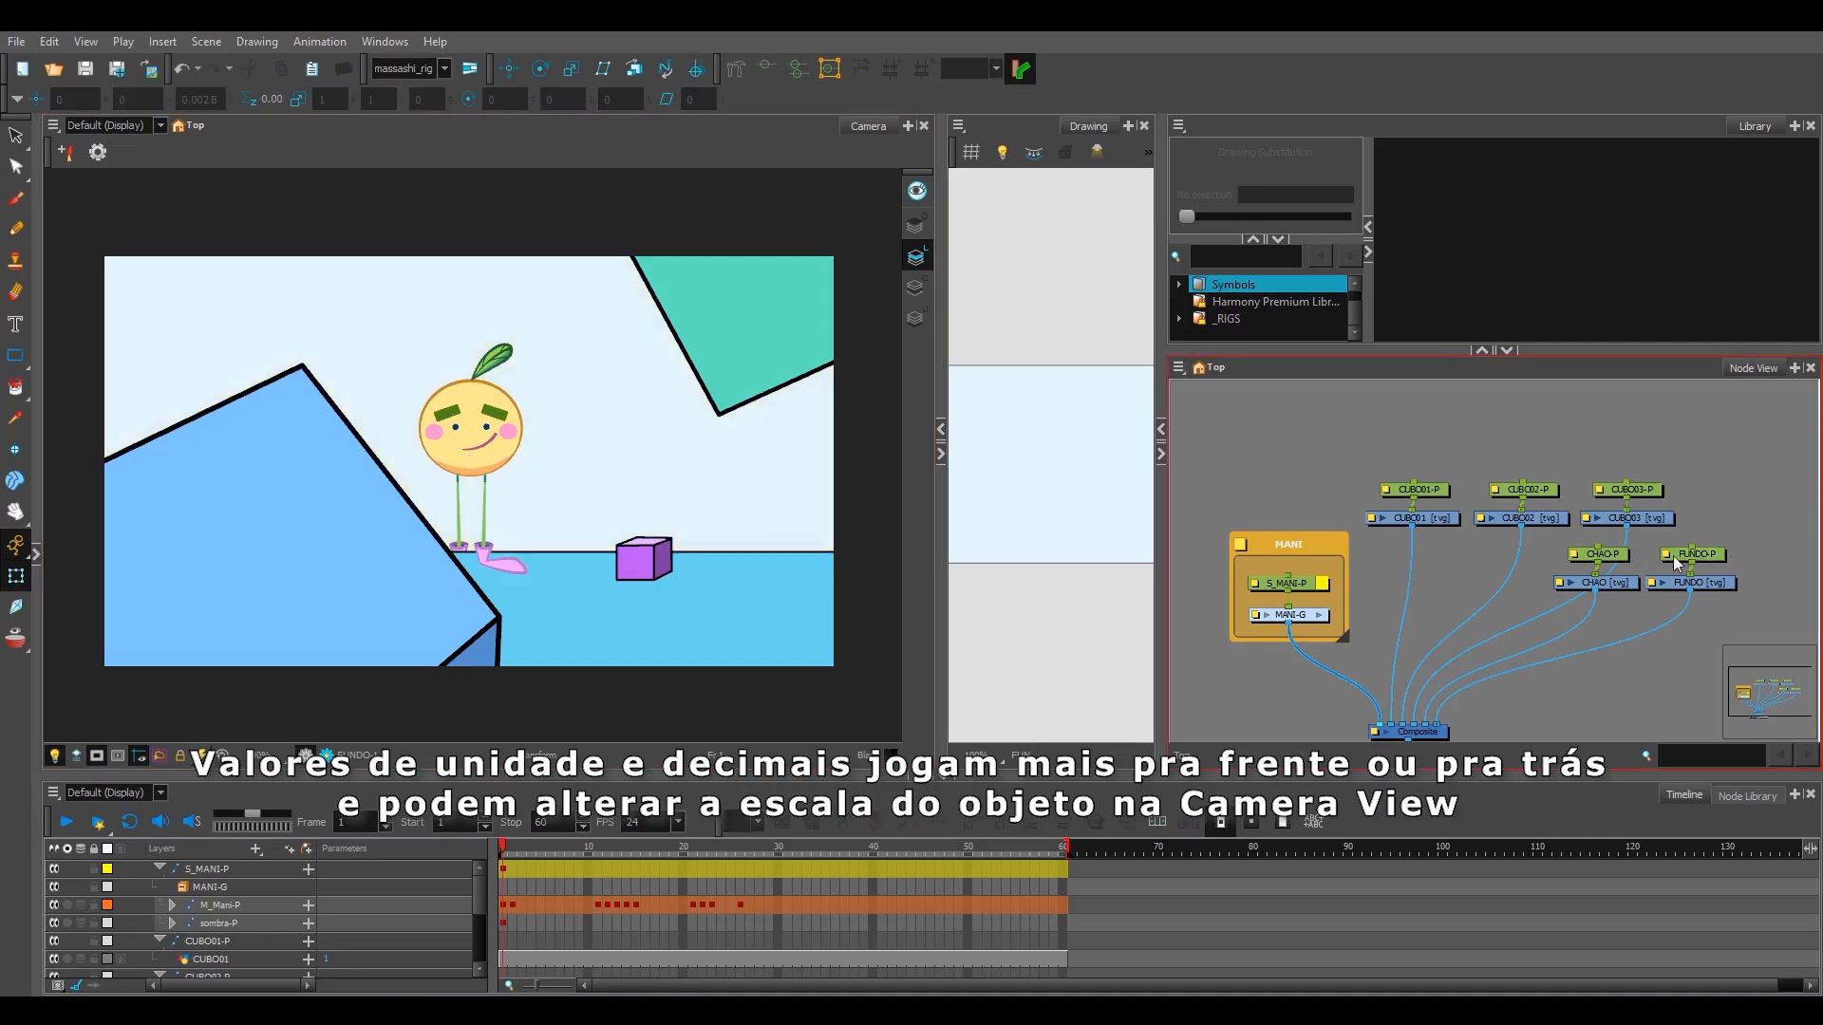
- Push the CHAO-P floor peg back to 0.002 B in Z and try a much larger backward offset on the FUNDO-P peg
left_click(1599, 553)
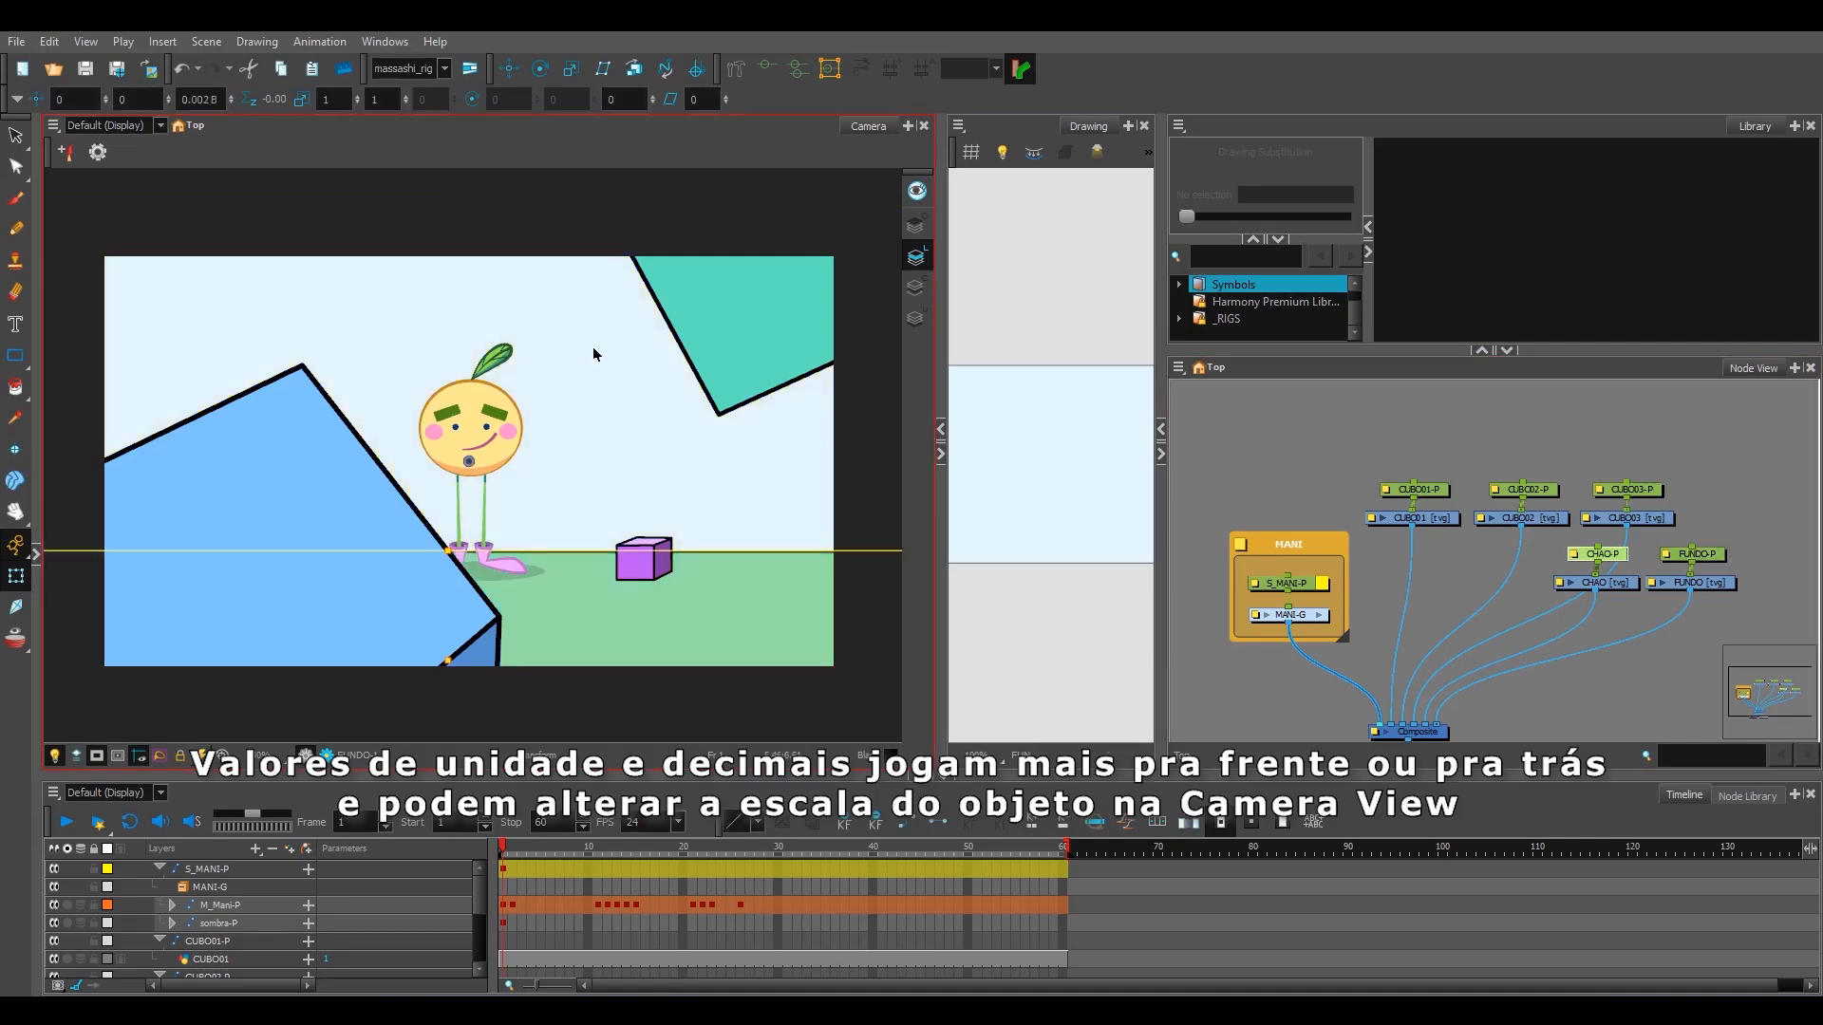
left_click(1695, 438)
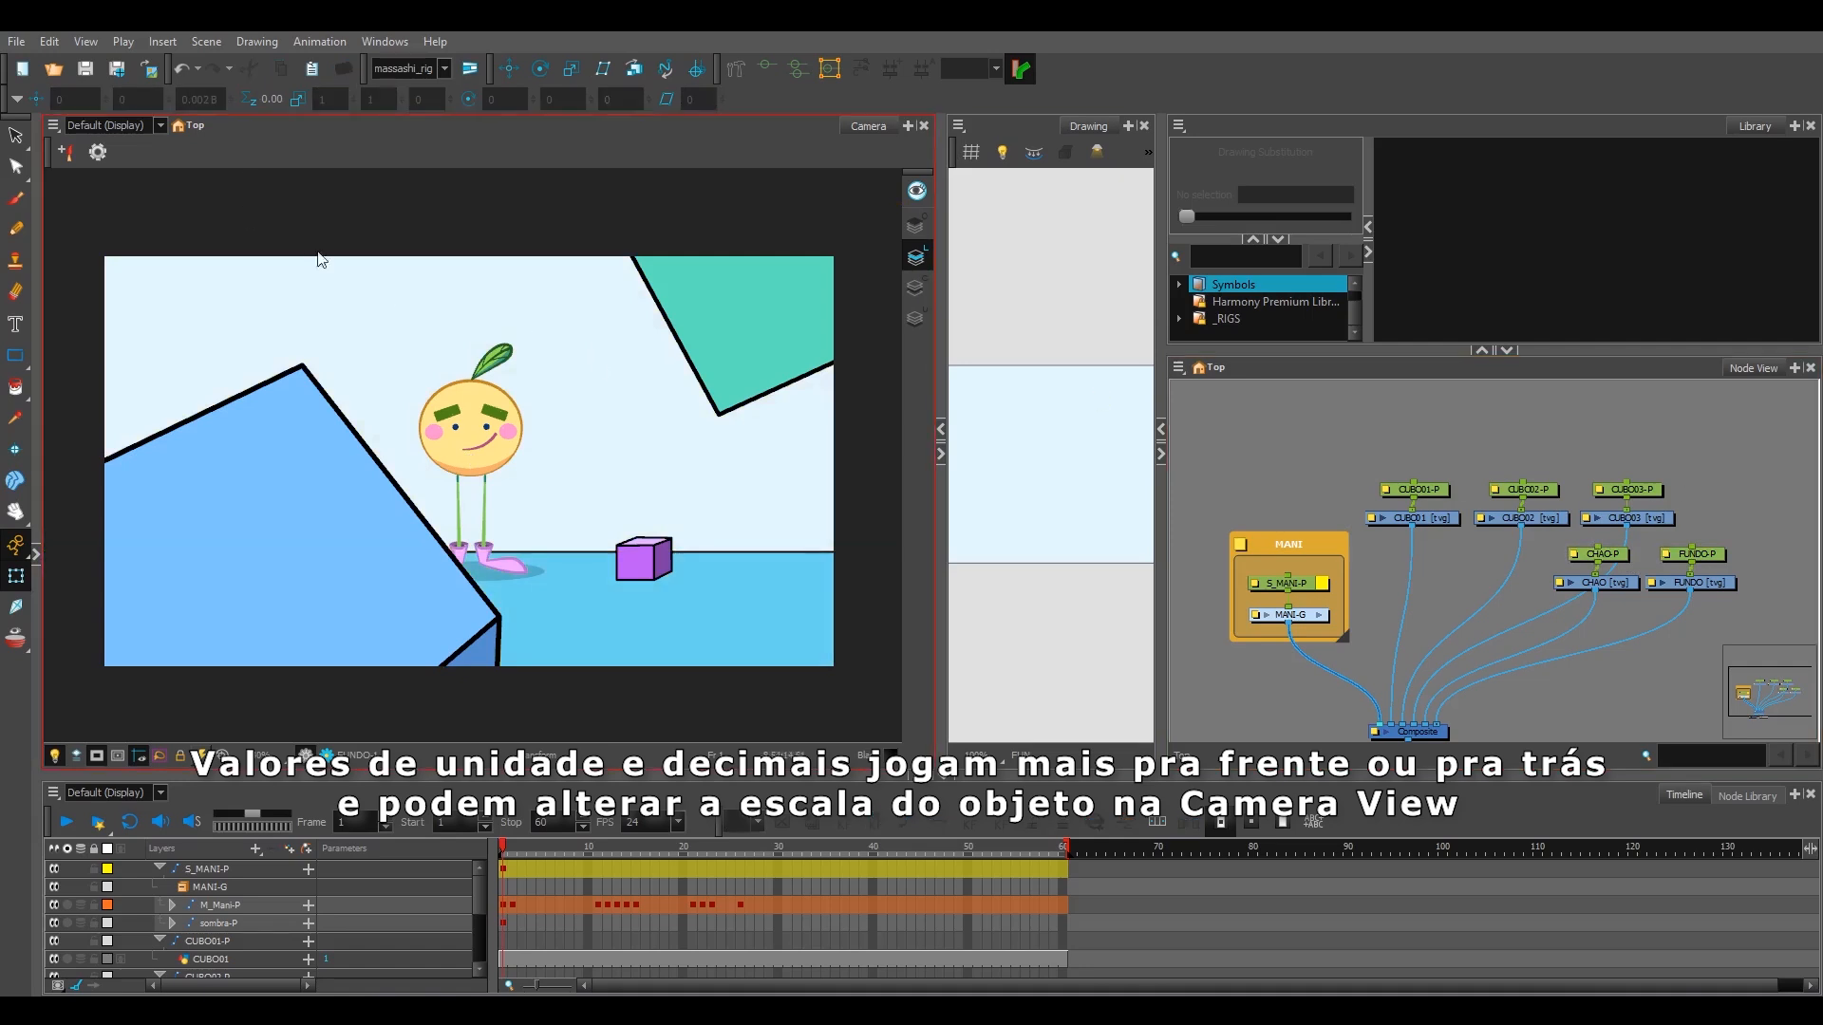
left_click(1696, 554)
left_click_drag(467, 498, 435, 478)
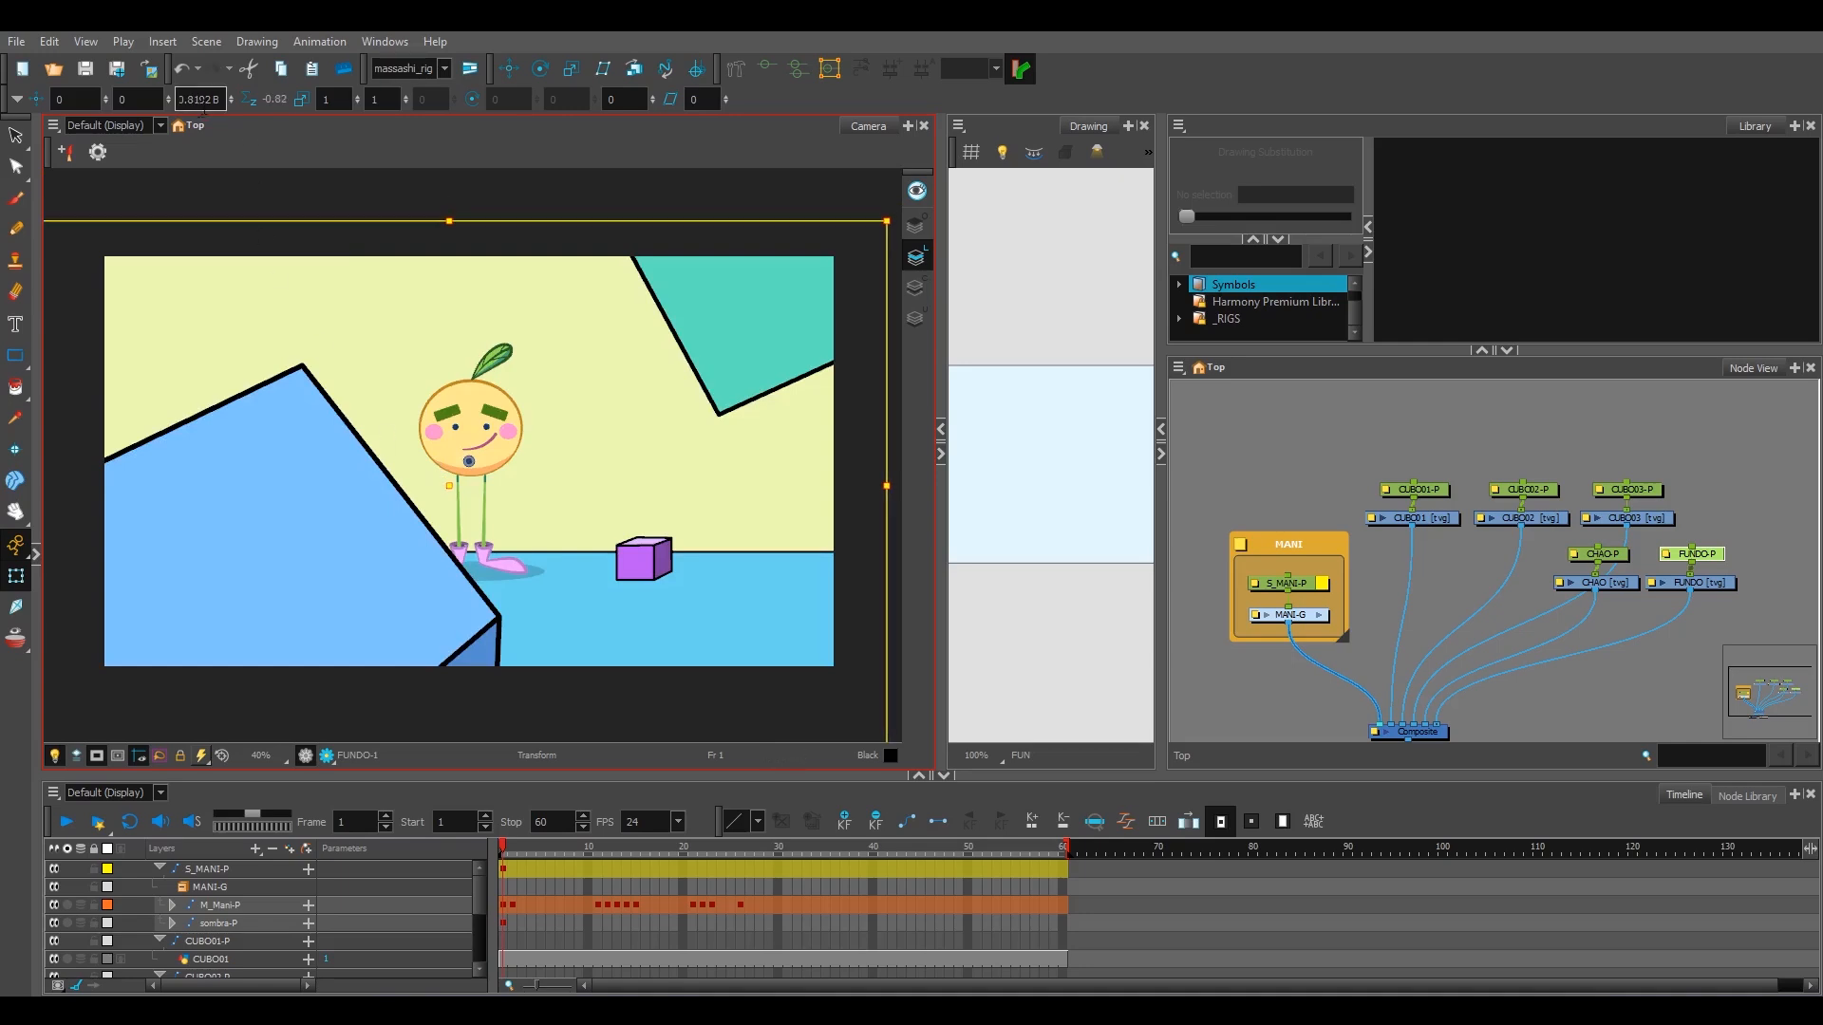
- Nudge the CUBO01-P and CUBO02-P pegs forward to 0.001 F in Z and compare them with the character's peg
left_click(465, 432)
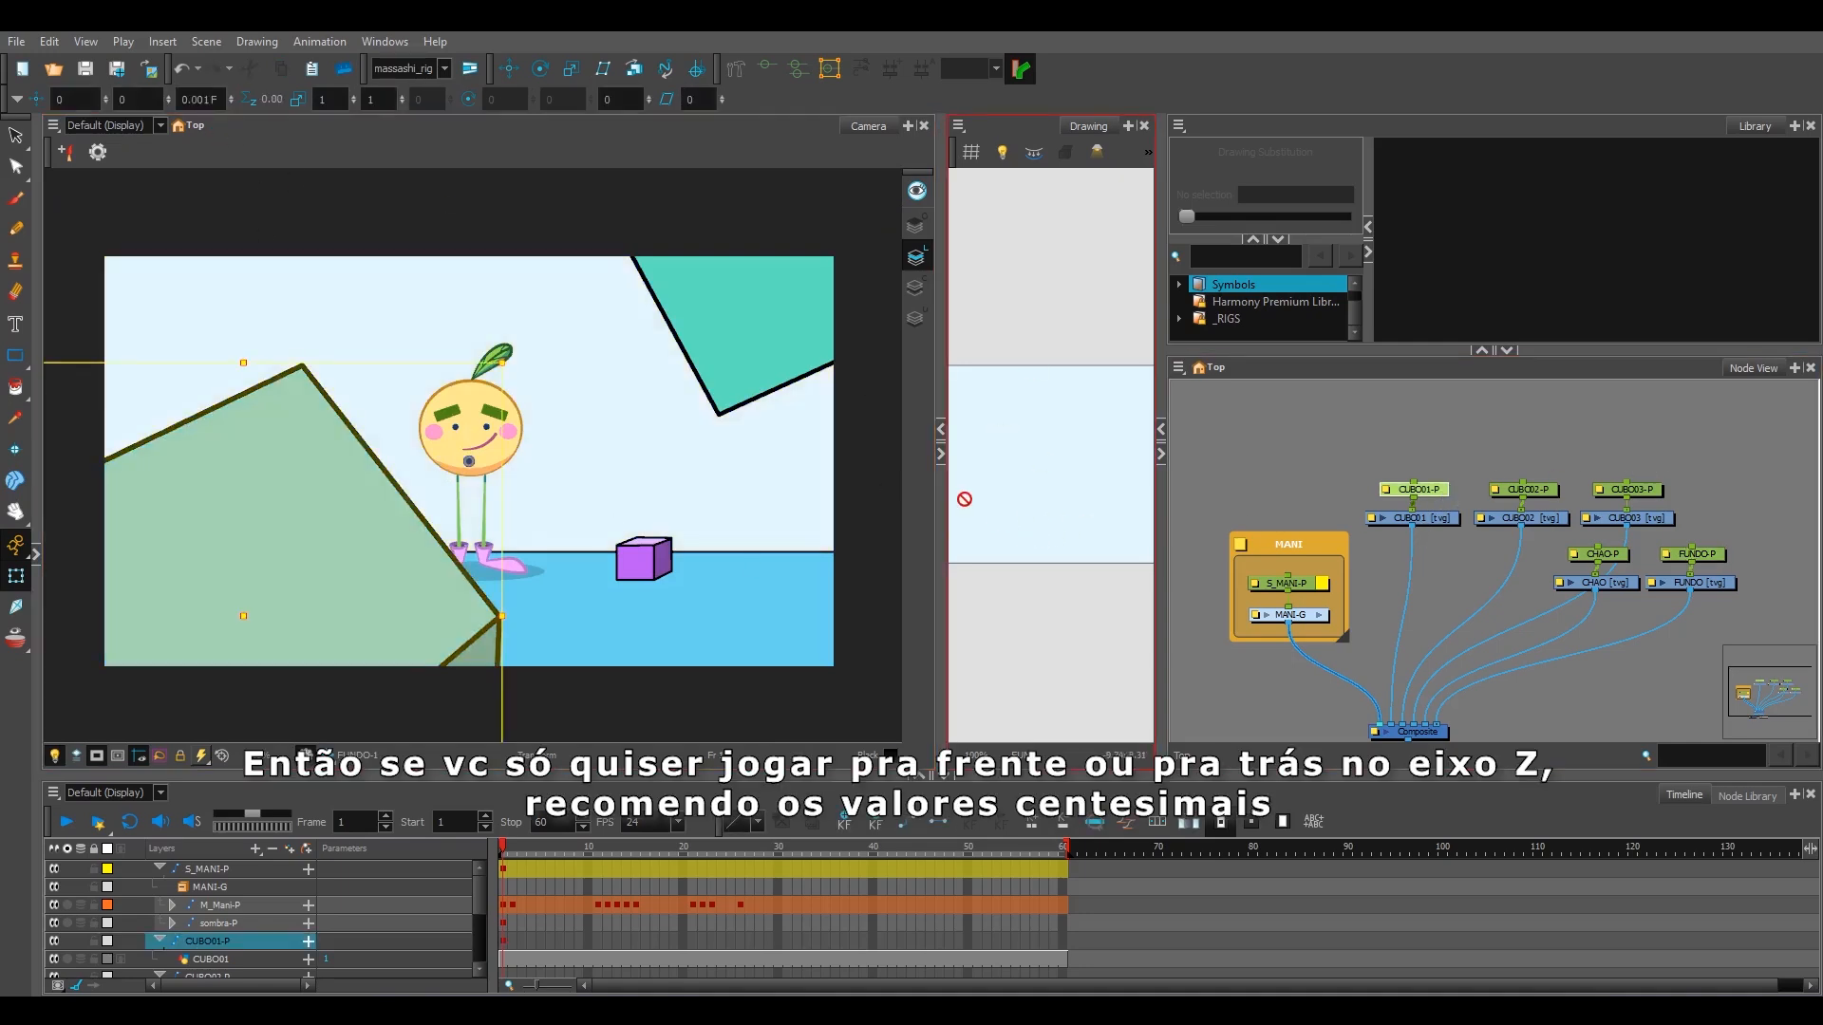
left_click(813, 276)
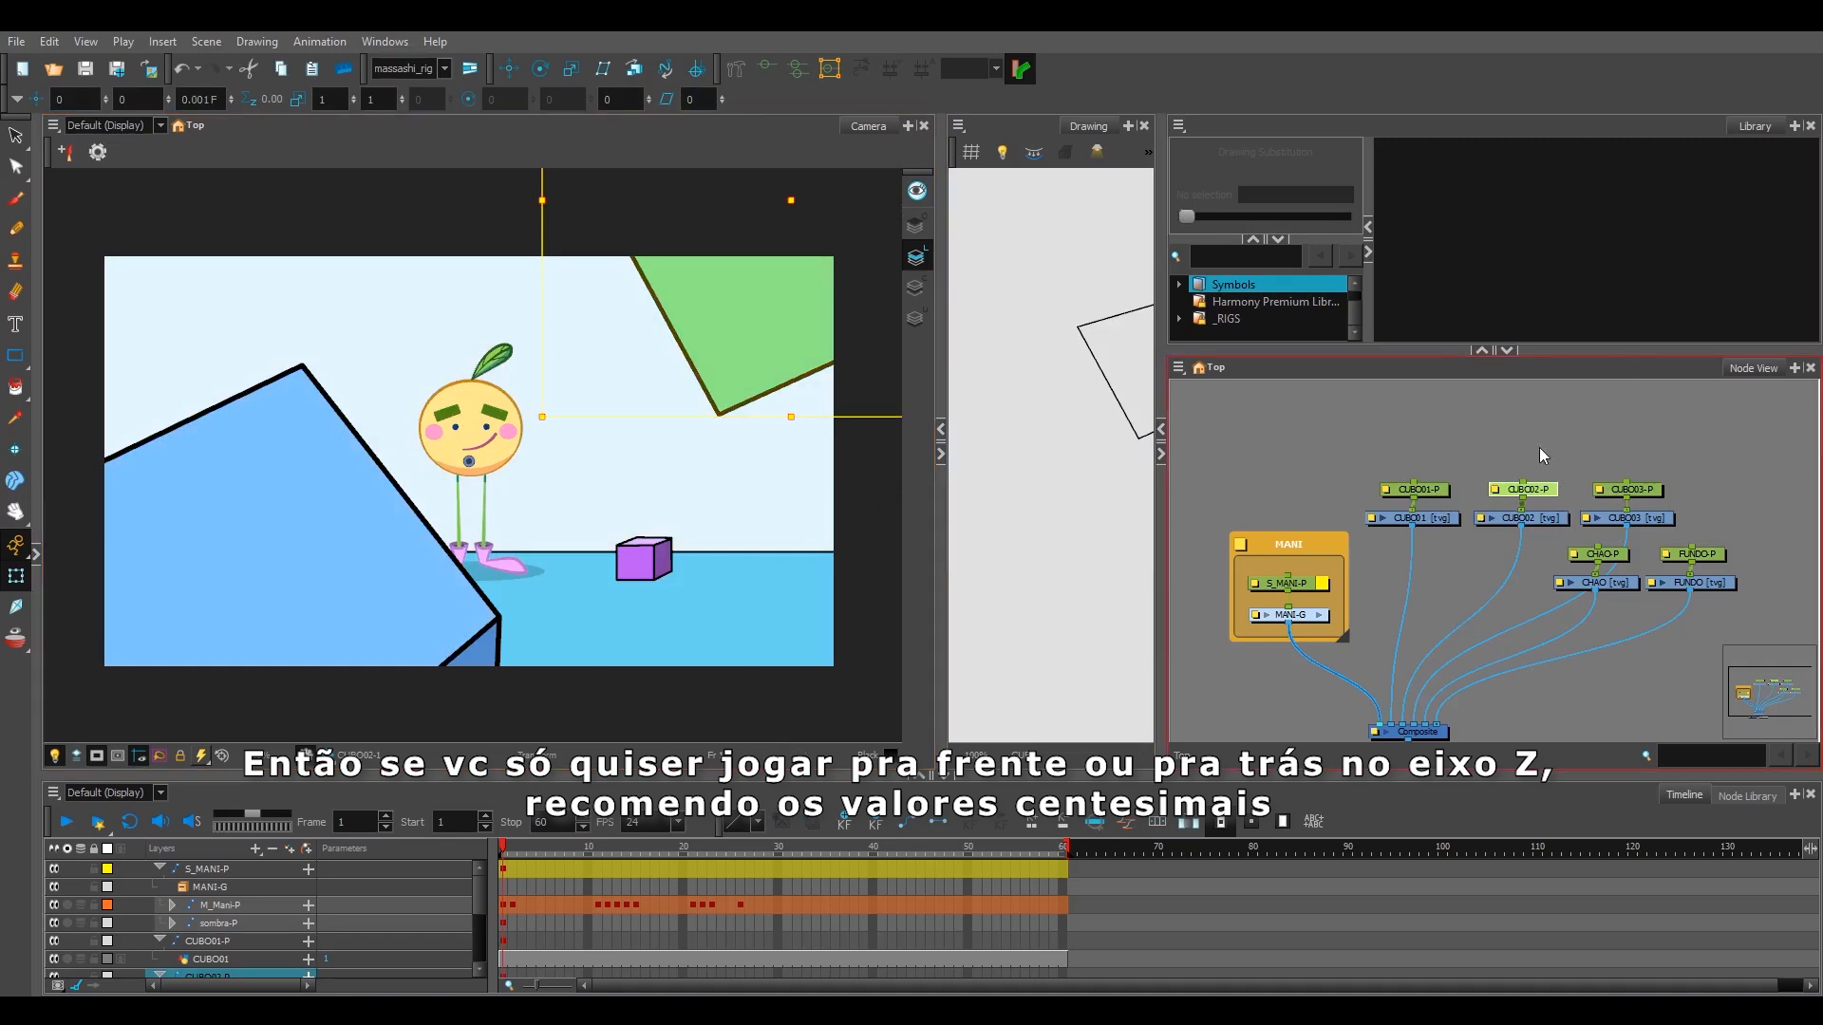
left_click(463, 432)
left_click_drag(471, 472, 434, 442)
key("ctrl+z")
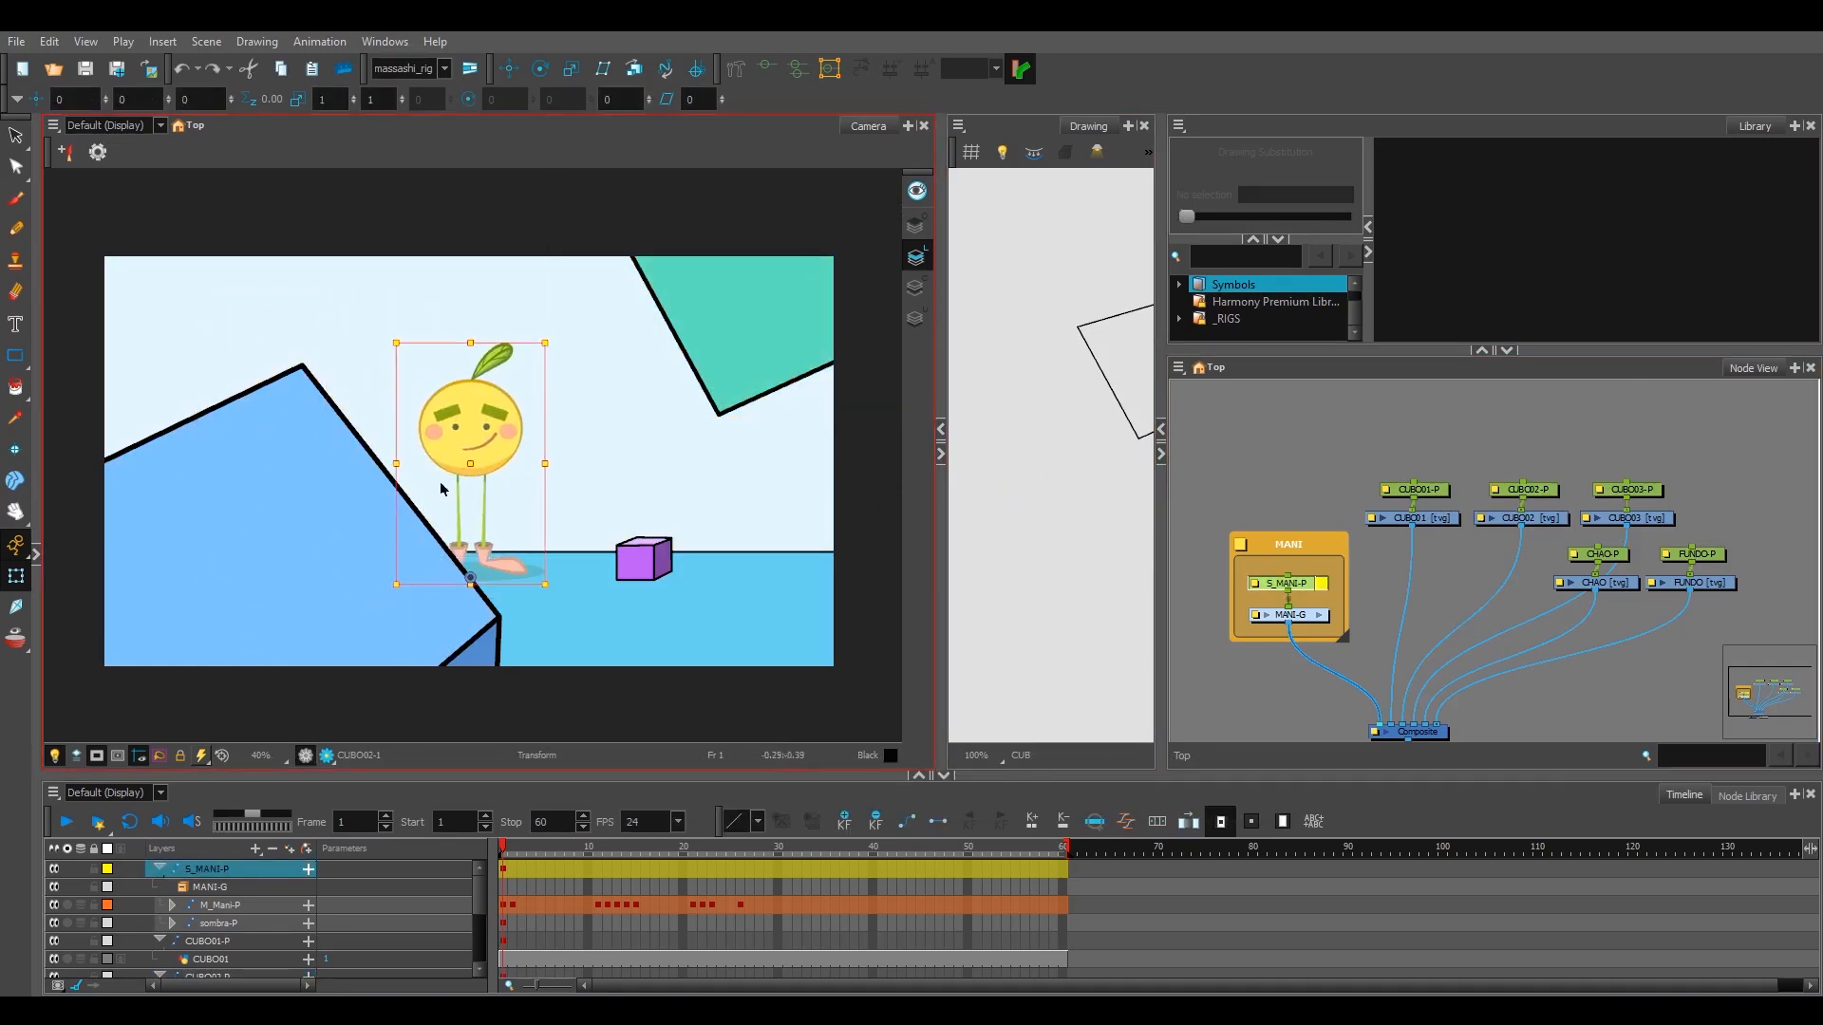
left_click(317, 531)
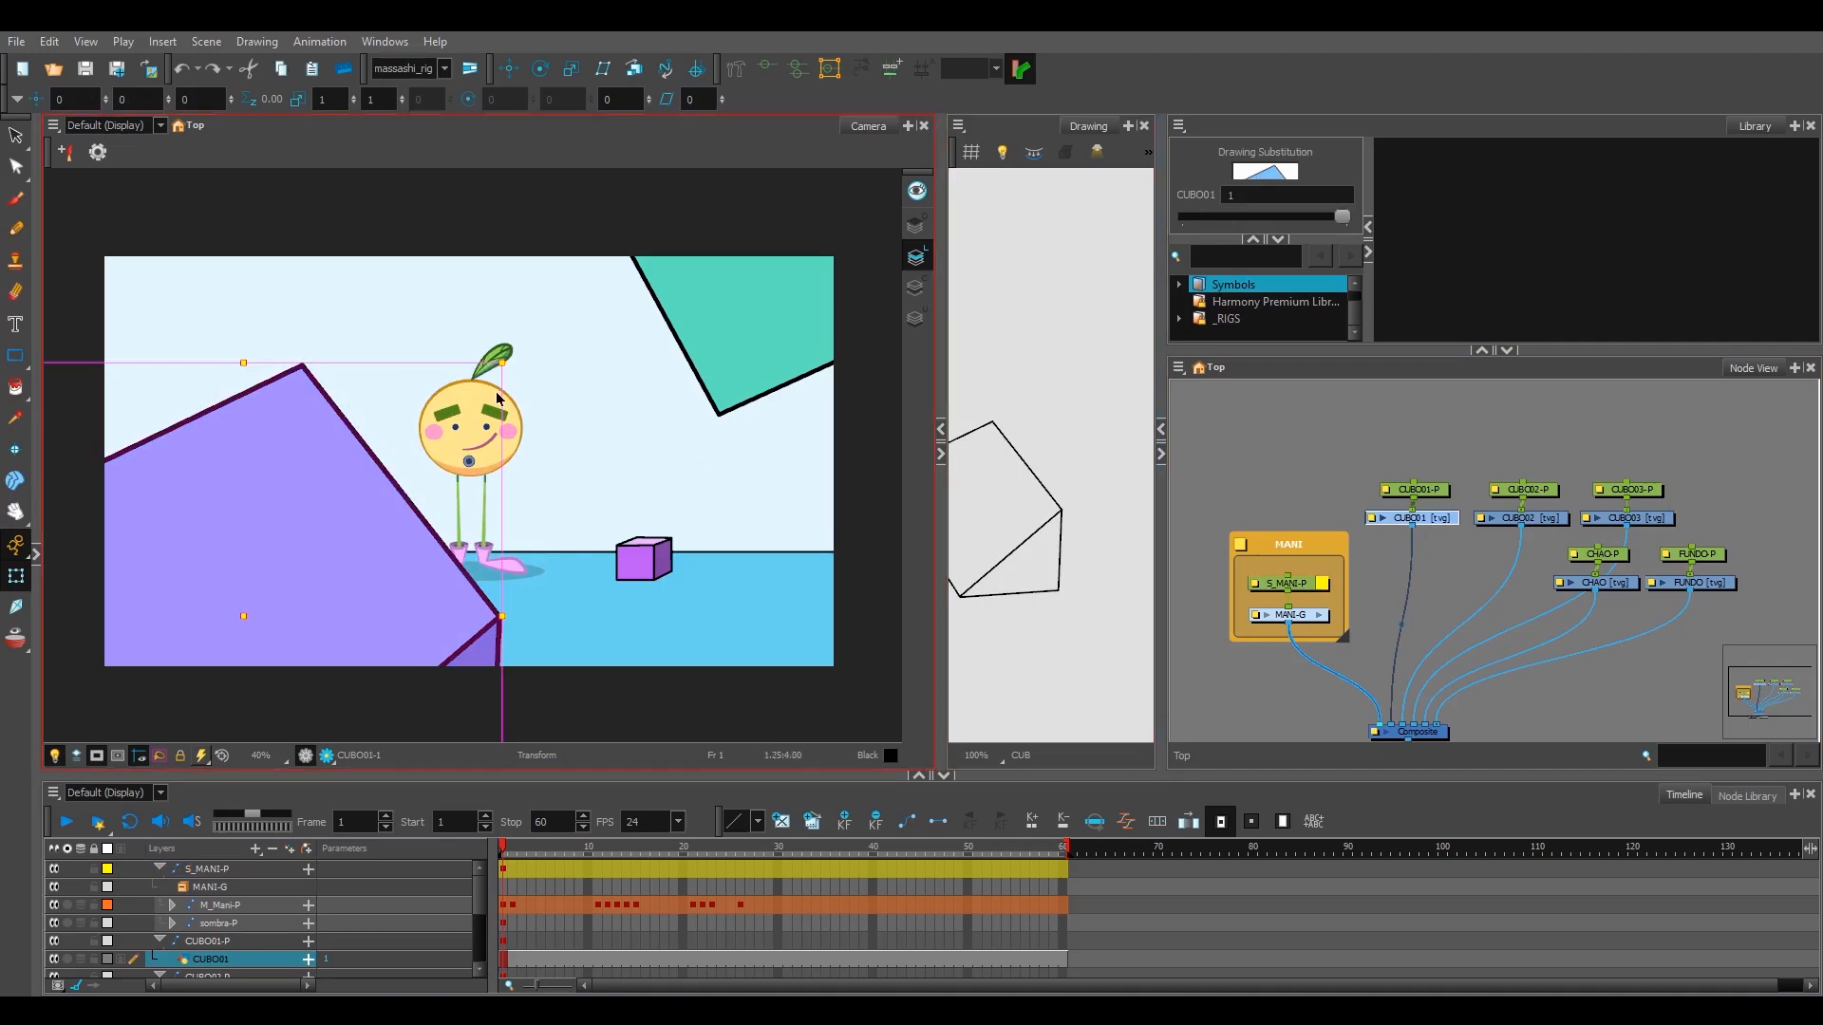
key("shift+b")
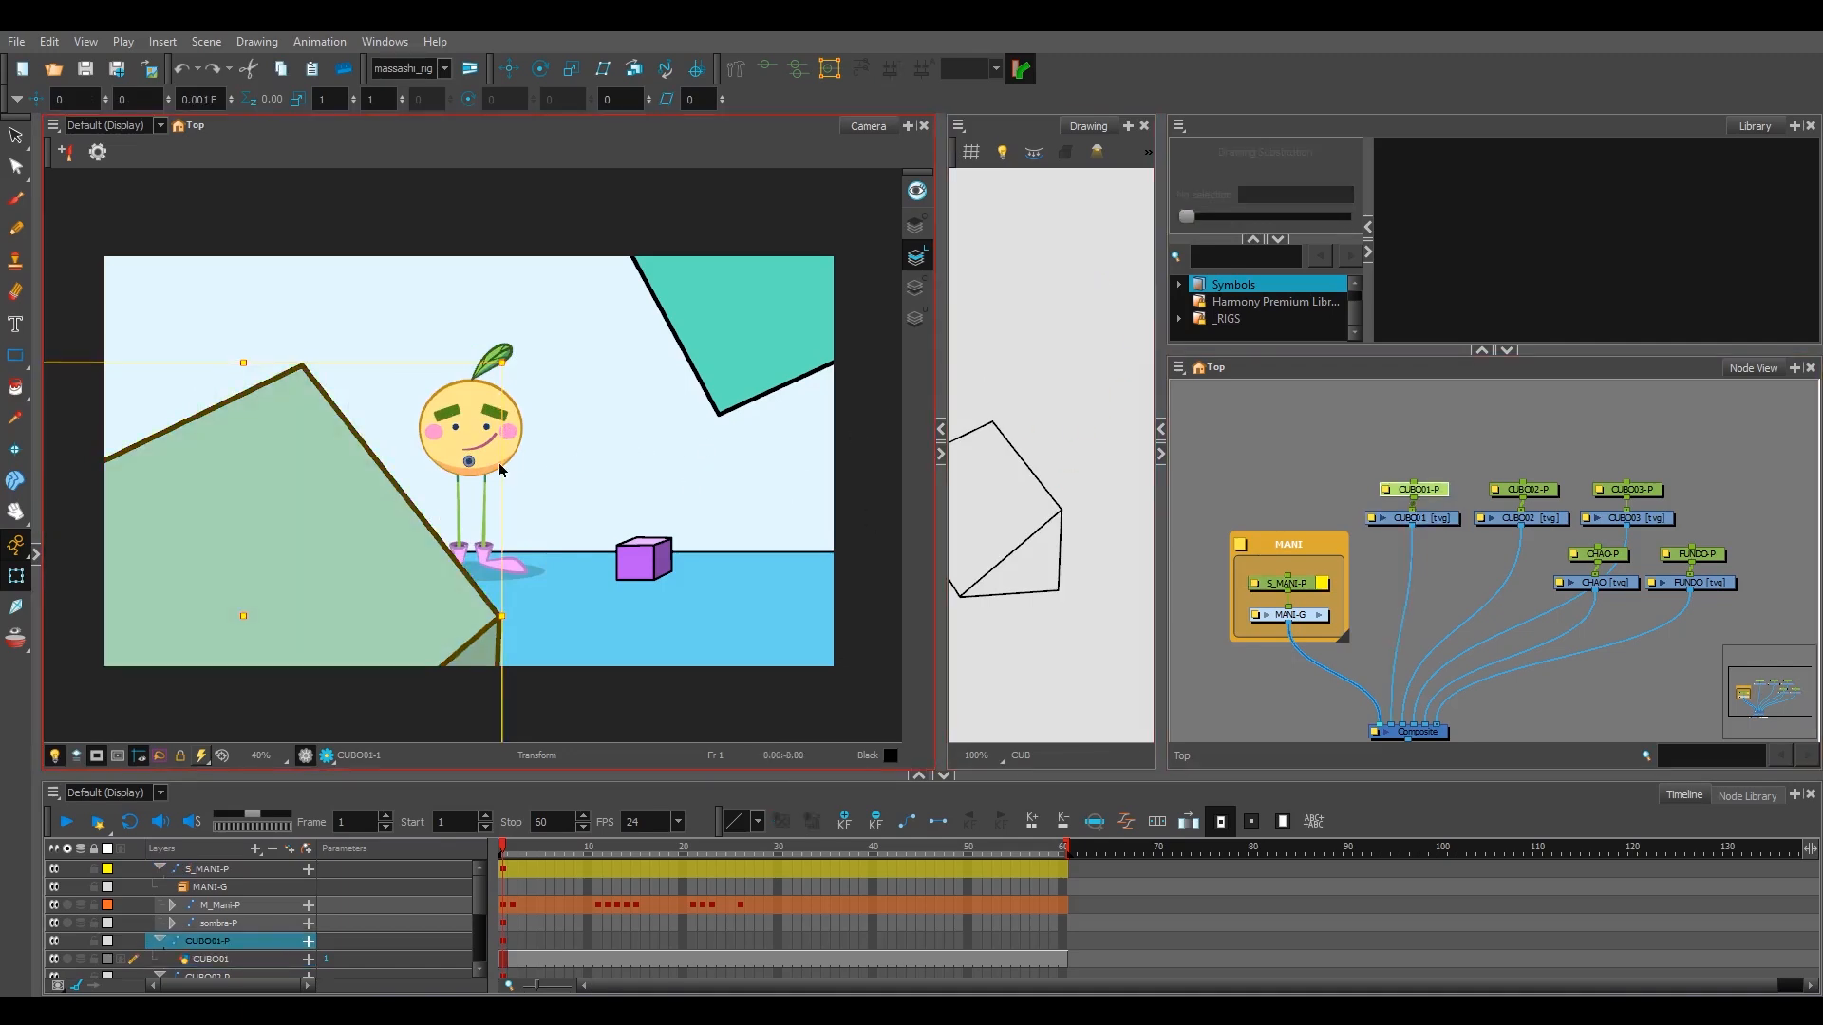
left_click(1393, 429)
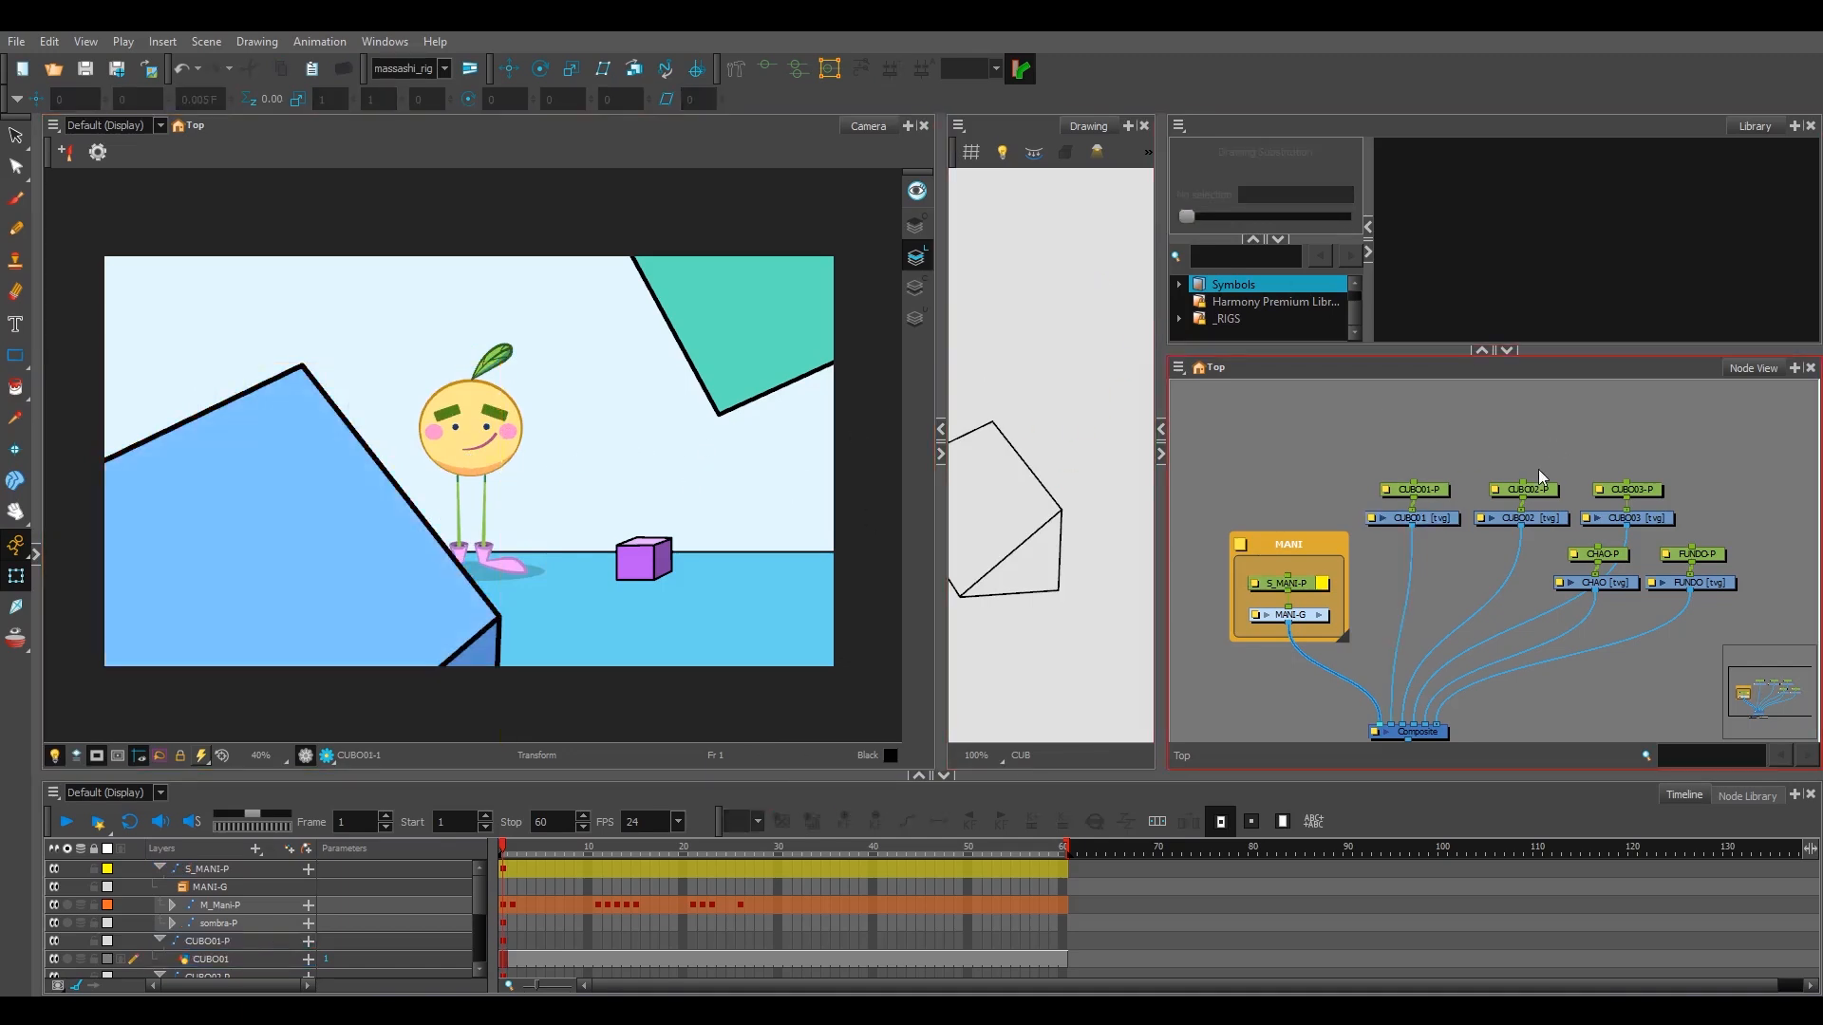
left_click(1326, 586)
mouse_move(472, 462)
left_mouse_down()
mouse_move(333, 525)
mouse_move(256, 453)
mouse_move(637, 432)
mouse_move(470, 432)
left_mouse_up()
- Rearrange the node network, spacing the cube nodes in a row and the CHAO and FUNDO nodes separately beside them
left_click_drag(1379, 442, 1613, 495)
left_click_drag(1706, 518, 1665, 556)
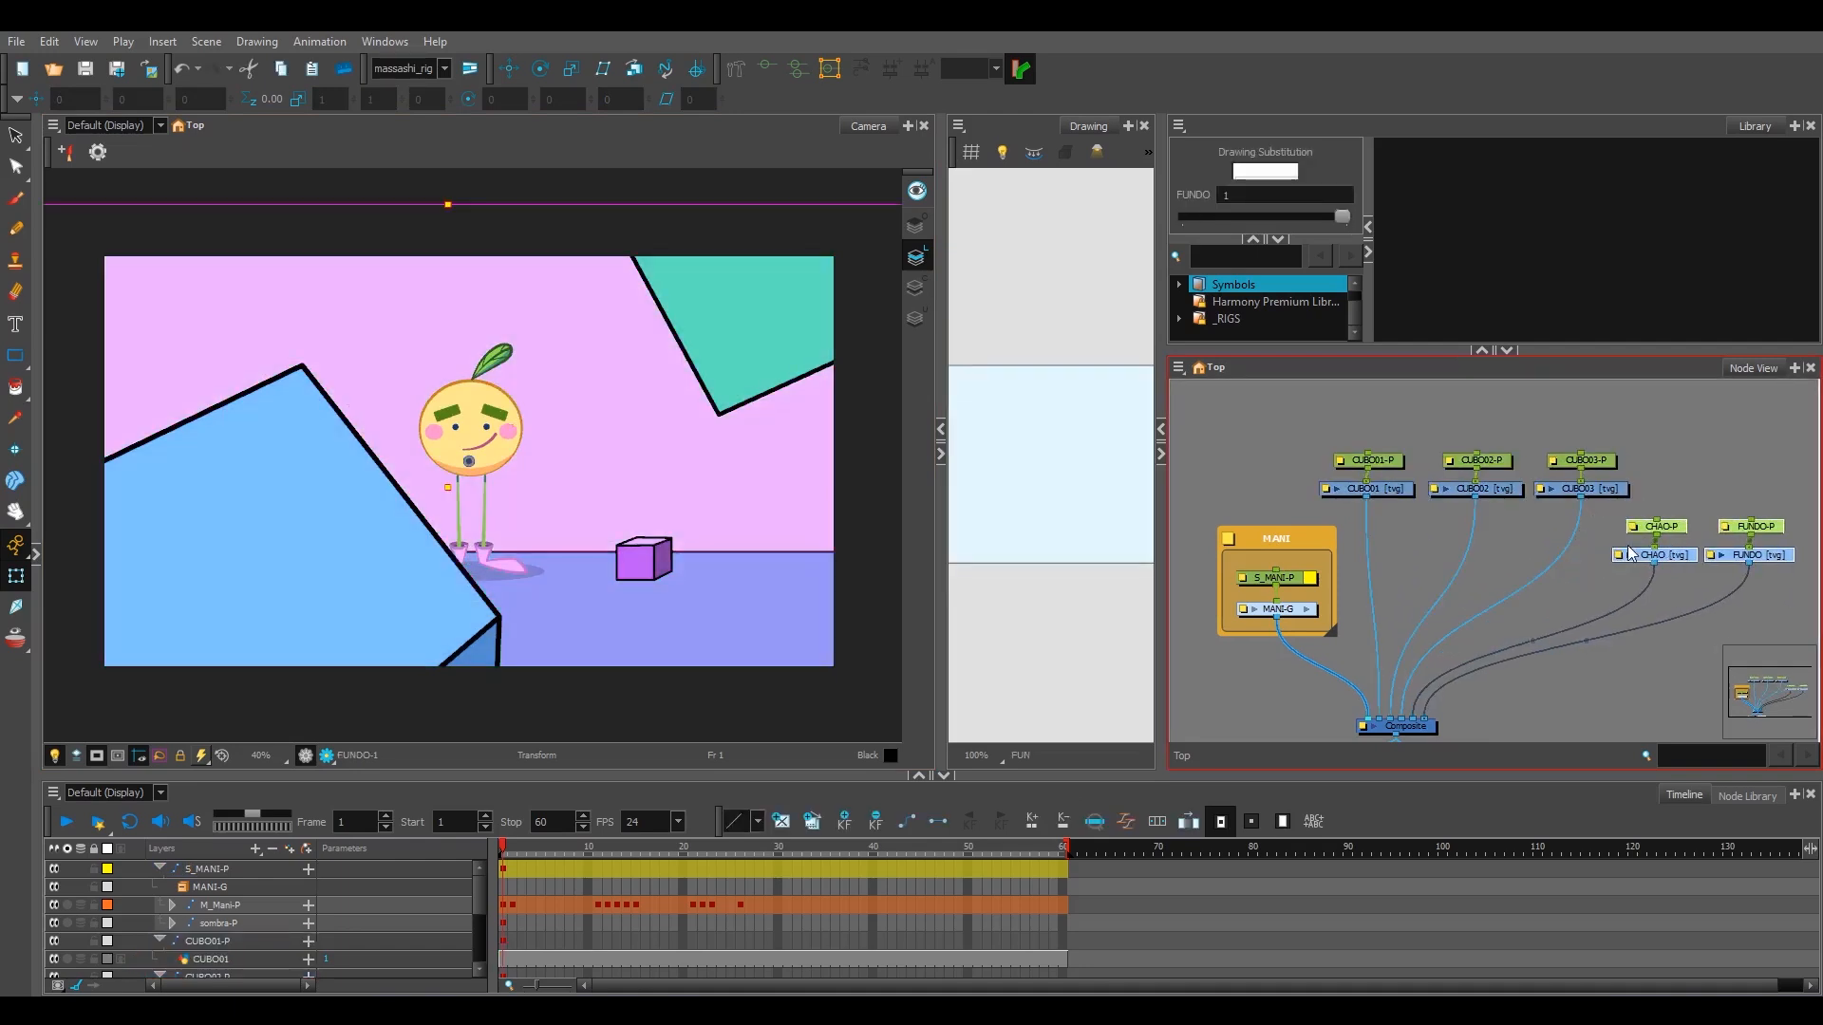
left_click(1356, 434)
mouse_move(1356, 434)
left_mouse_down()
mouse_move(1607, 494)
mouse_move(1571, 460)
mouse_move(1368, 462)
left_mouse_up()
left_click_drag(1616, 461, 1614, 458)
left_click(1356, 469)
left_click_drag(1366, 436, 1598, 460)
left_click(1631, 442)
left_click_drag(1498, 578, 1500, 563)
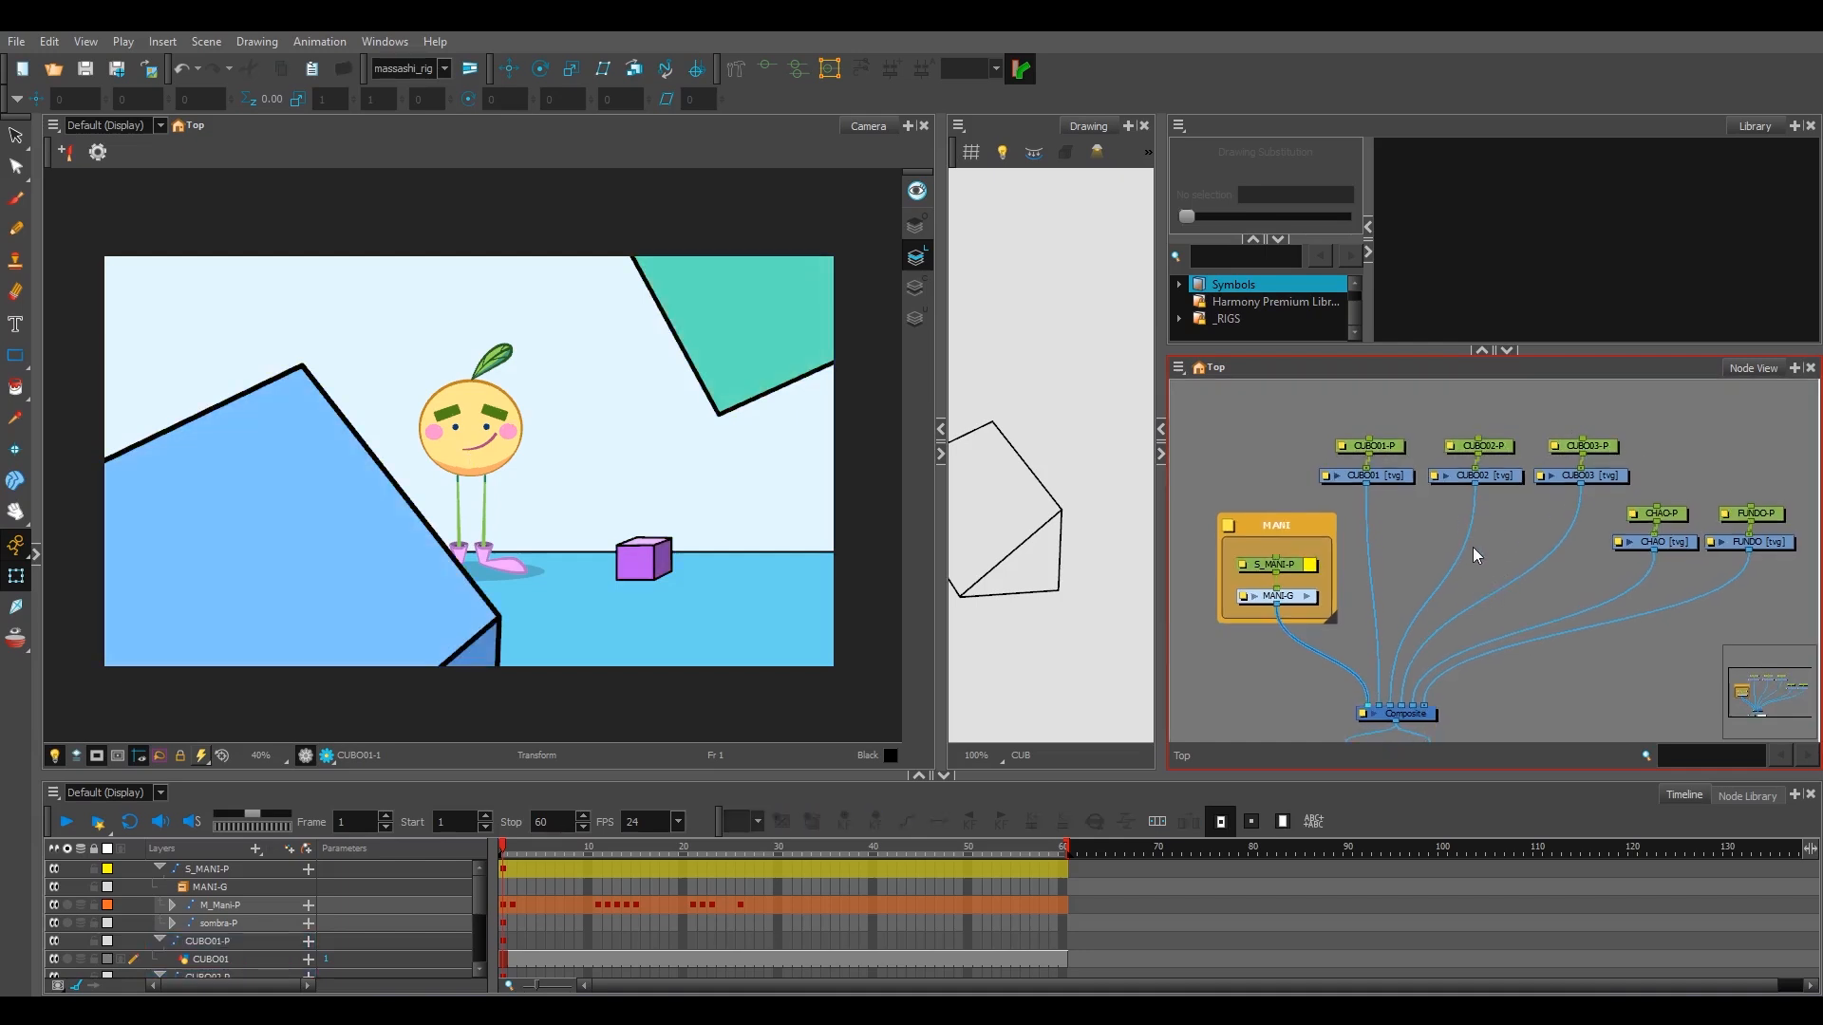
key("ctrl+v")
mouse_move(1372, 429)
left_mouse_down()
mouse_move(1614, 524)
mouse_move(1778, 542)
left_mouse_up()
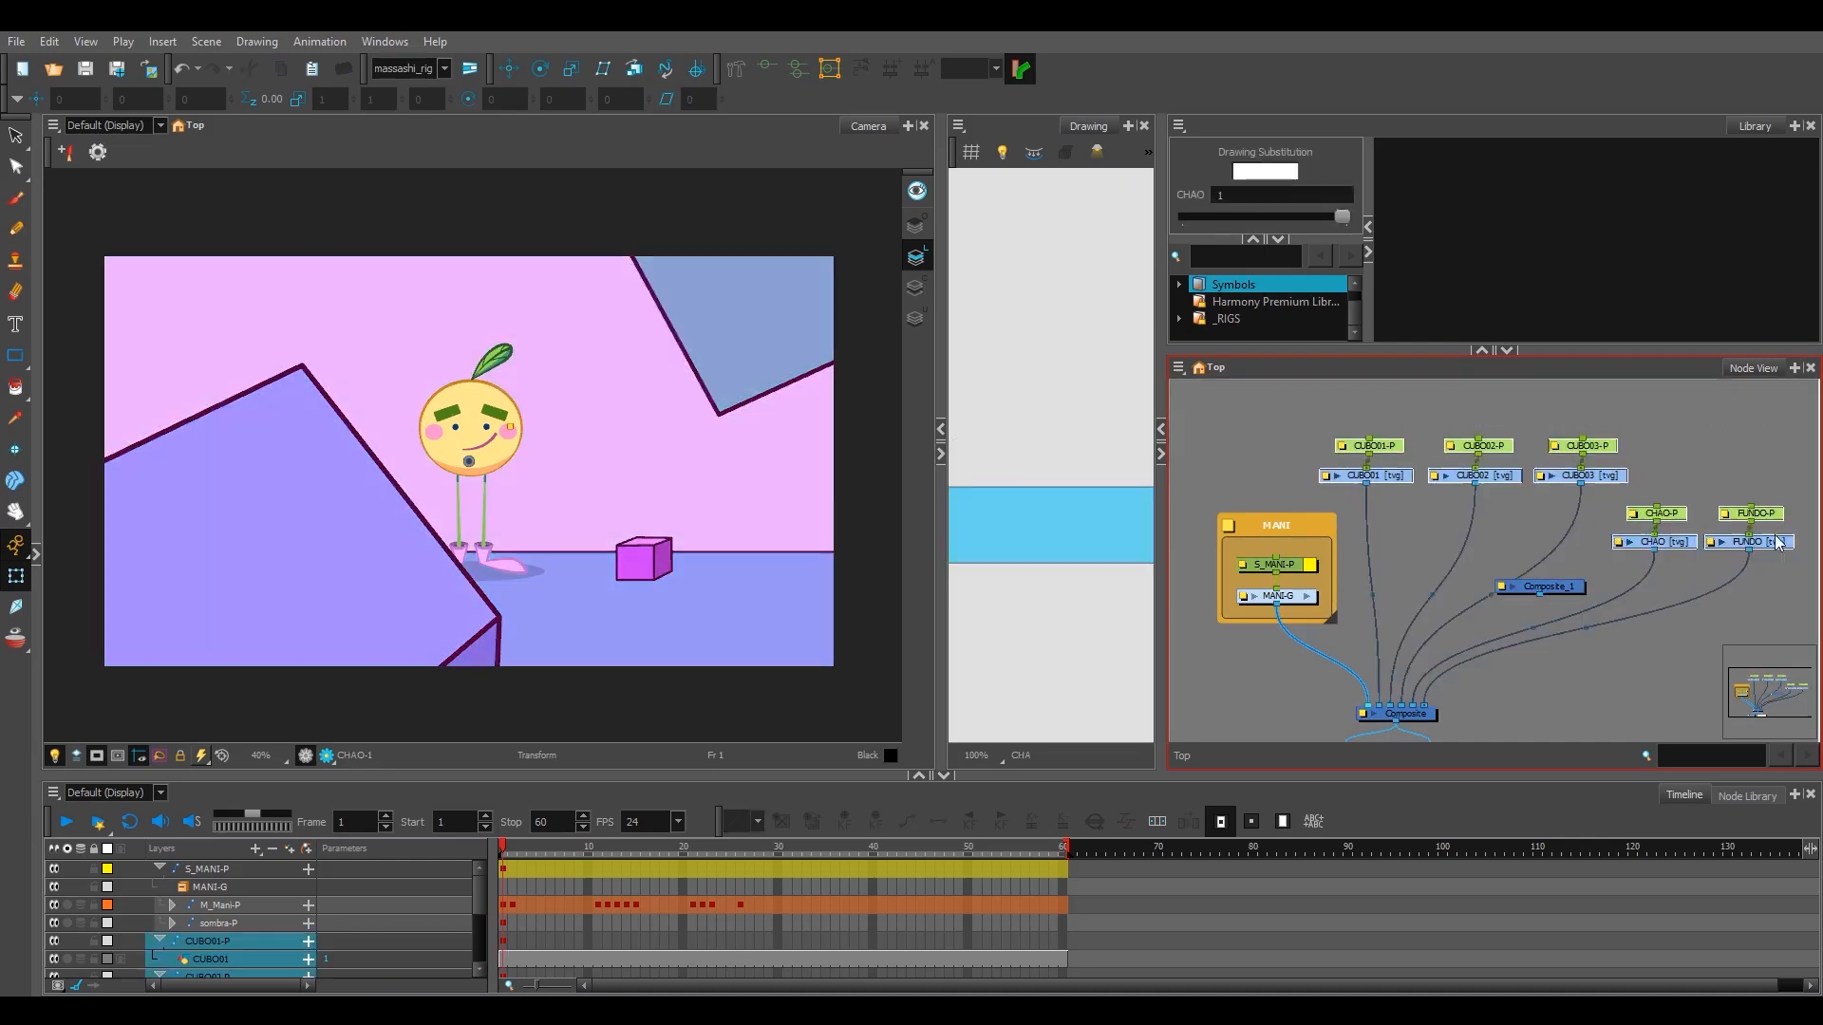
left_click(1752, 465)
left_click_drag(1568, 593, 1451, 573)
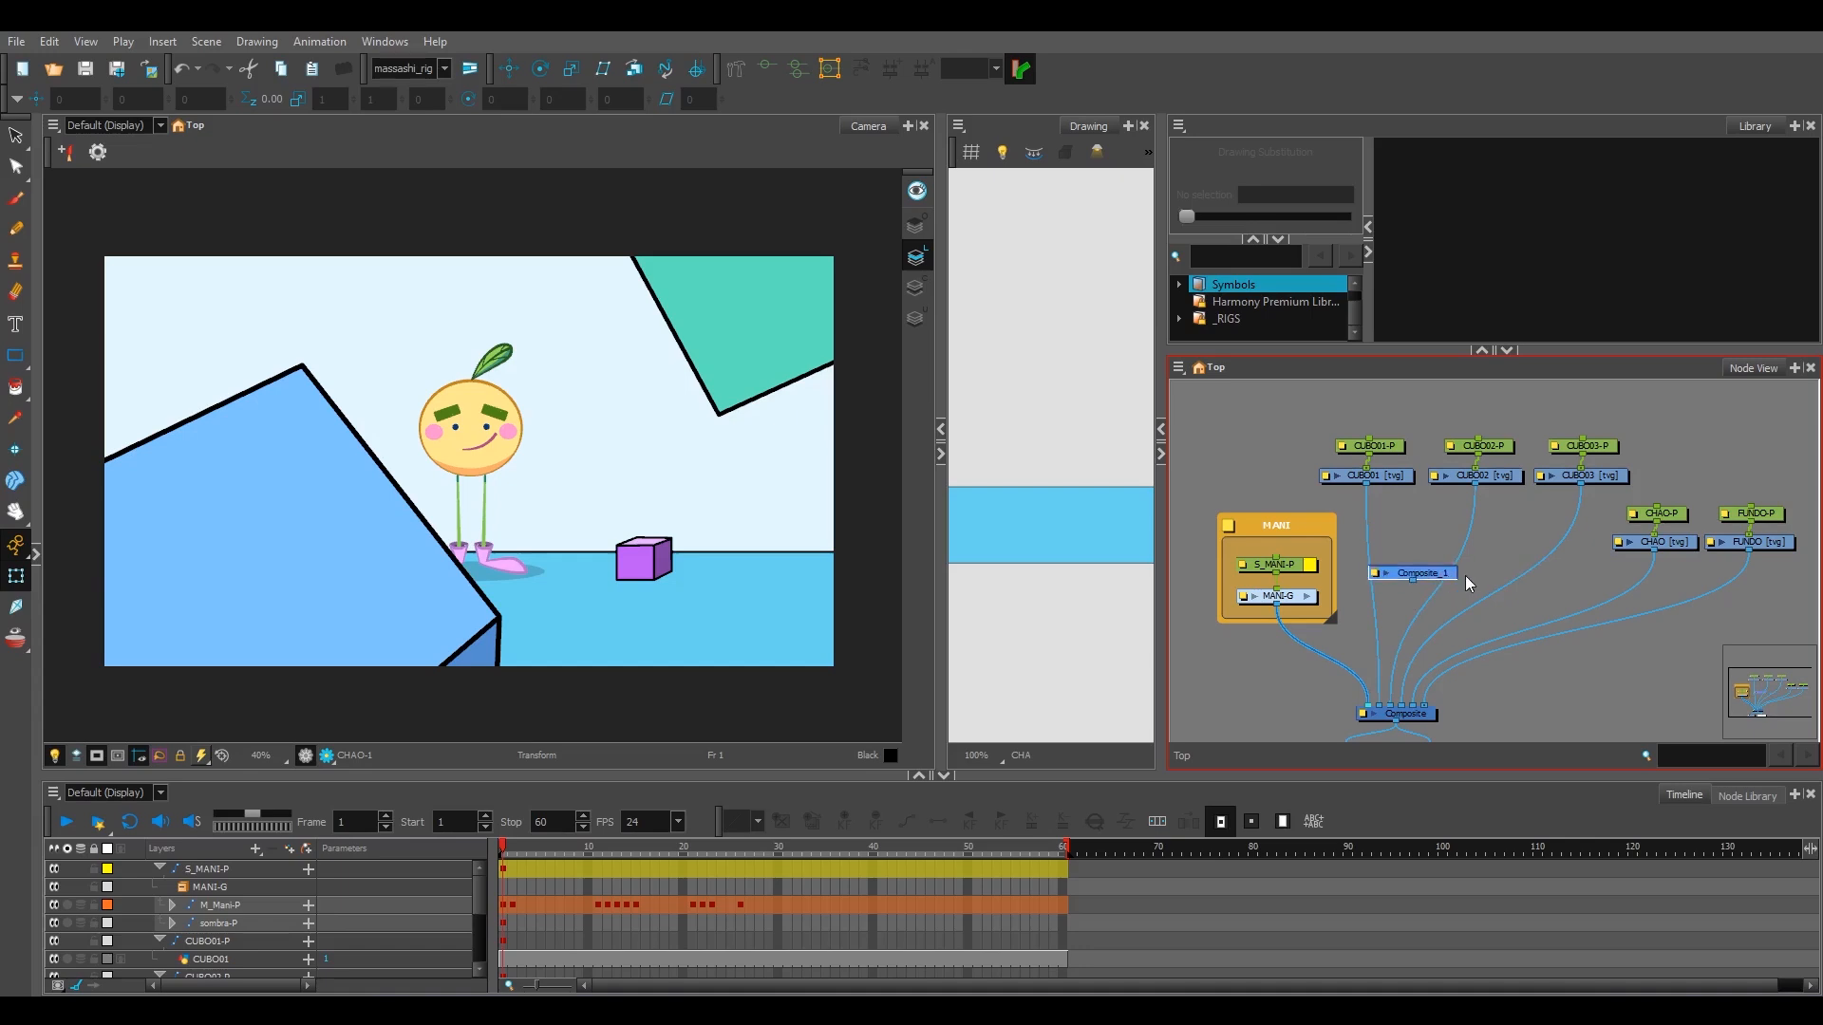
key("Delete")
key("ctrl+z")
left_click_drag(1481, 576, 1416, 570)
left_click_drag(1393, 636, 1384, 705)
key("ctrl+z")
key("Delete")
left_click(1408, 478)
mouse_move(1579, 483)
left_mouse_down()
mouse_move(1535, 502)
mouse_move(1551, 504)
left_mouse_up()
key("ctrl+z")
left_click_drag(1501, 562, 1449, 579)
key("Delete")
- Add a second composite node and route the CUBO01, CUBO02, CUBO03, CHAO and FUNDO drawings through it into the main composite
key("ctrl+v")
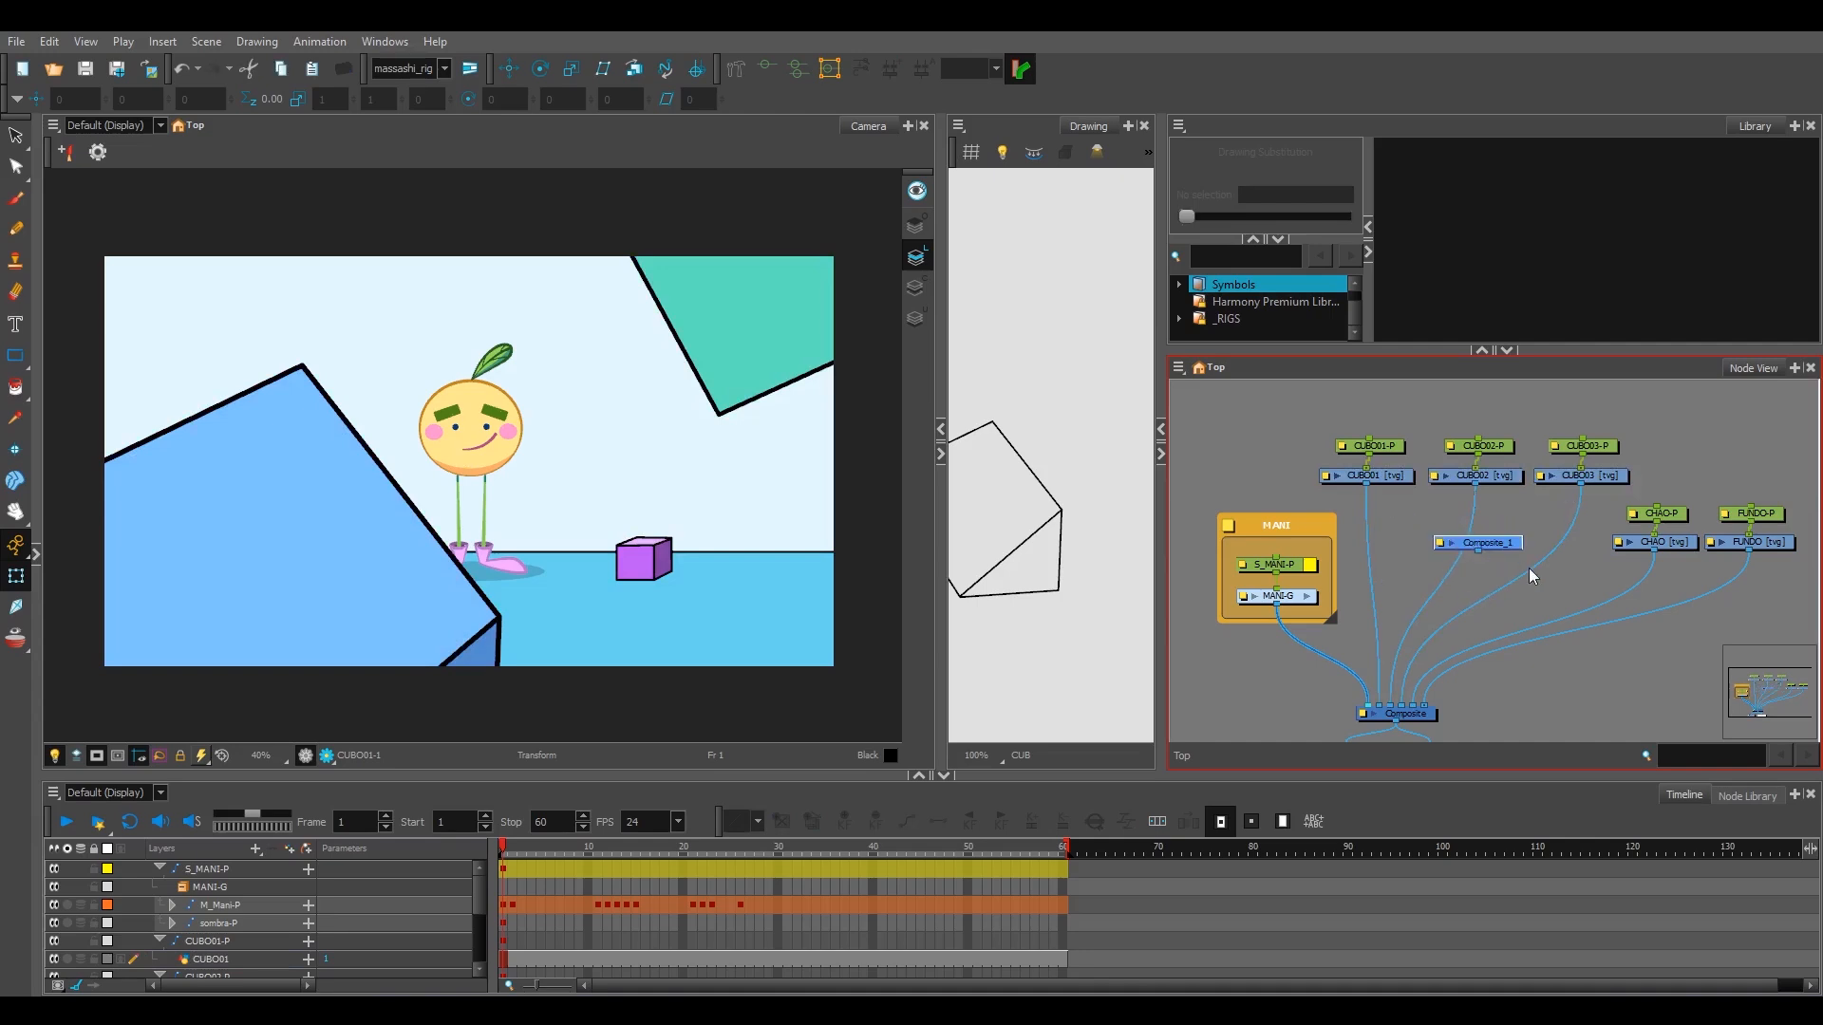
left_click_drag(1510, 549, 1435, 571)
left_click(1482, 591)
left_click_drag(1440, 576, 1477, 578)
left_click(1587, 611)
left_click_drag(1477, 581, 1516, 596)
left_click(1578, 634)
left_click_drag(1516, 601, 1549, 629)
left_click(1591, 645)
left_click(1554, 634)
left_click(1569, 647)
left_click(1557, 634)
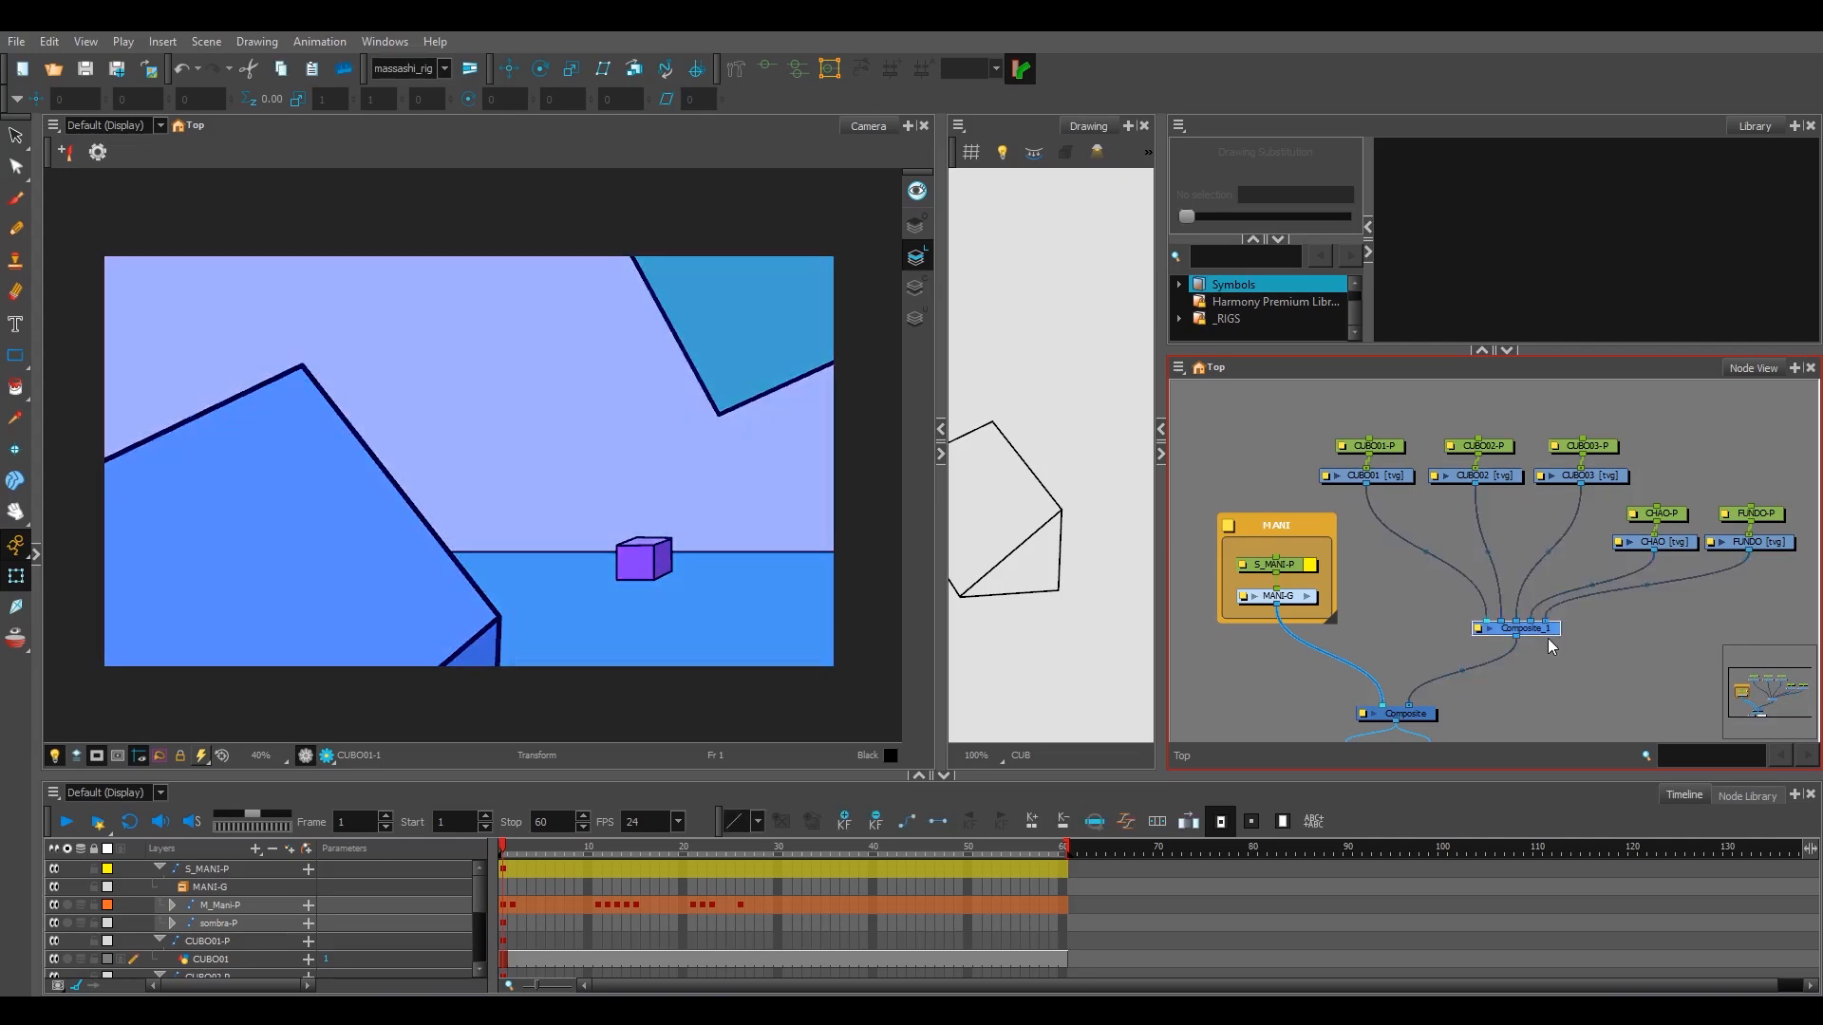
- Set the background composite's mode to Pass Through and reposition the node beneath its drawings
double_click(1491, 636)
left_click(987, 370)
left_click(984, 422)
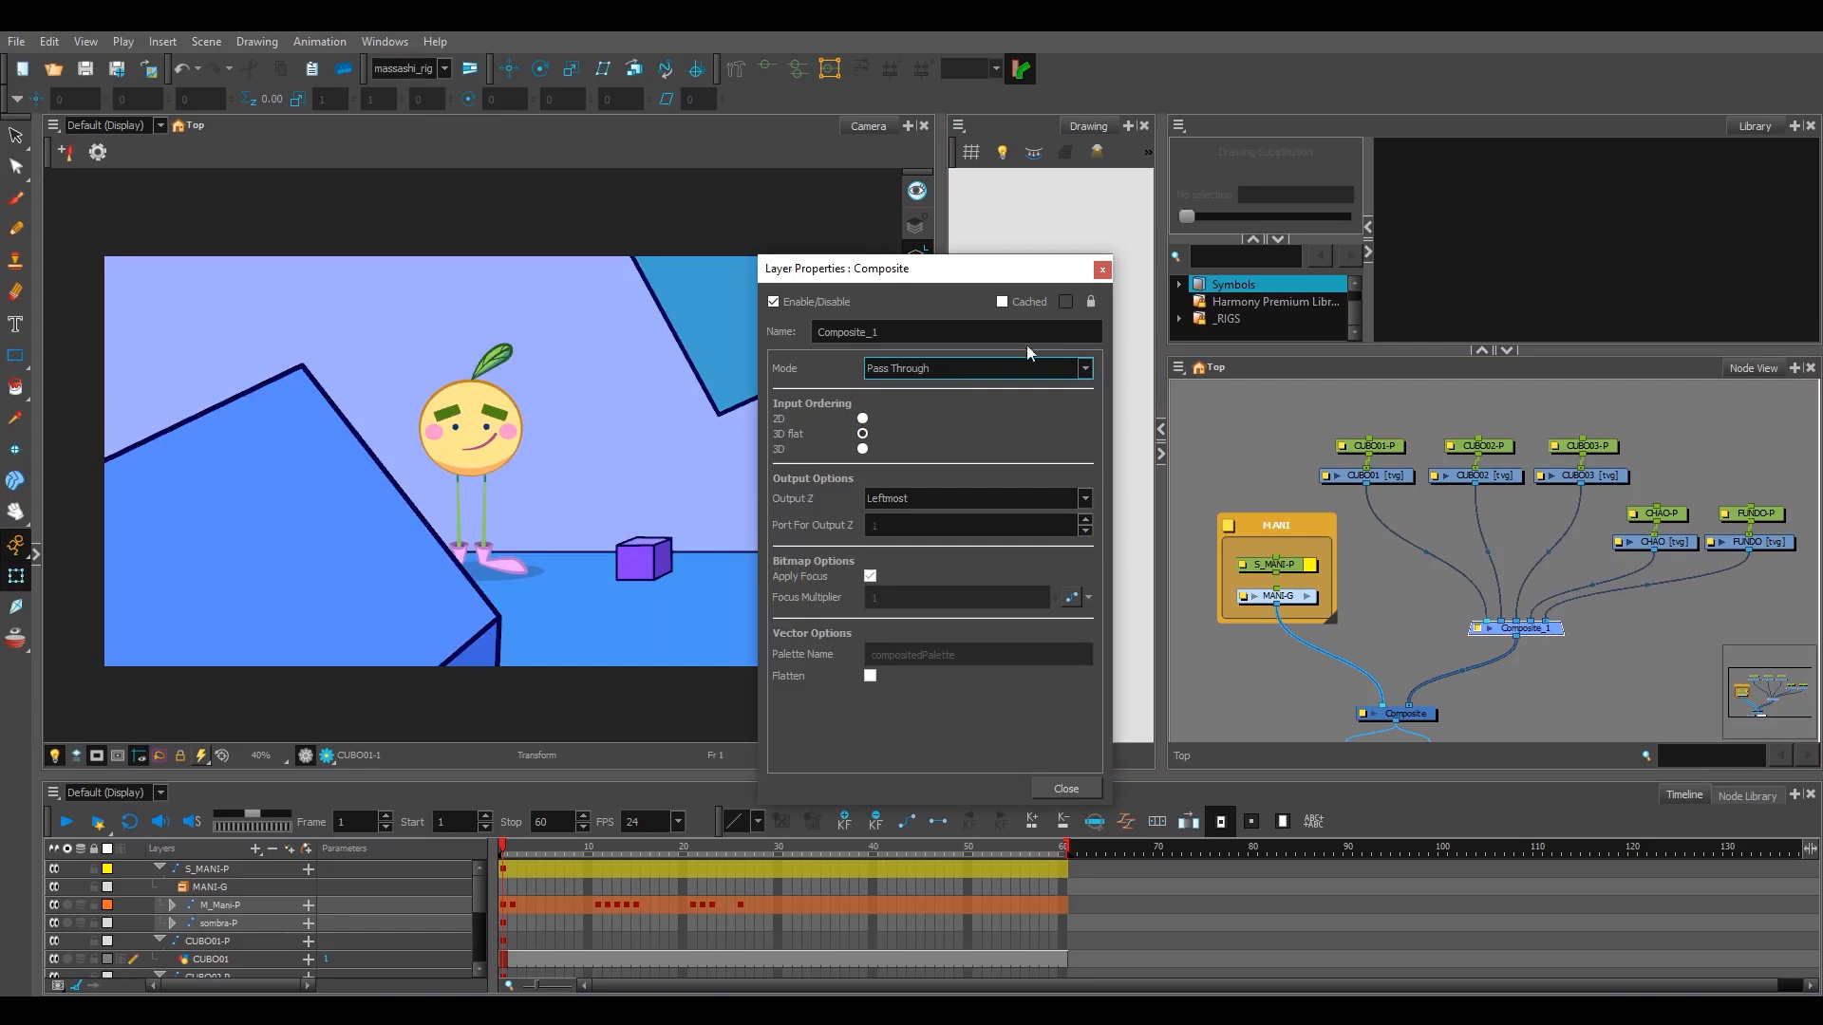
left_click(1101, 271)
left_click_drag(1563, 635, 1593, 641)
left_click(1623, 670)
left_click(1548, 611)
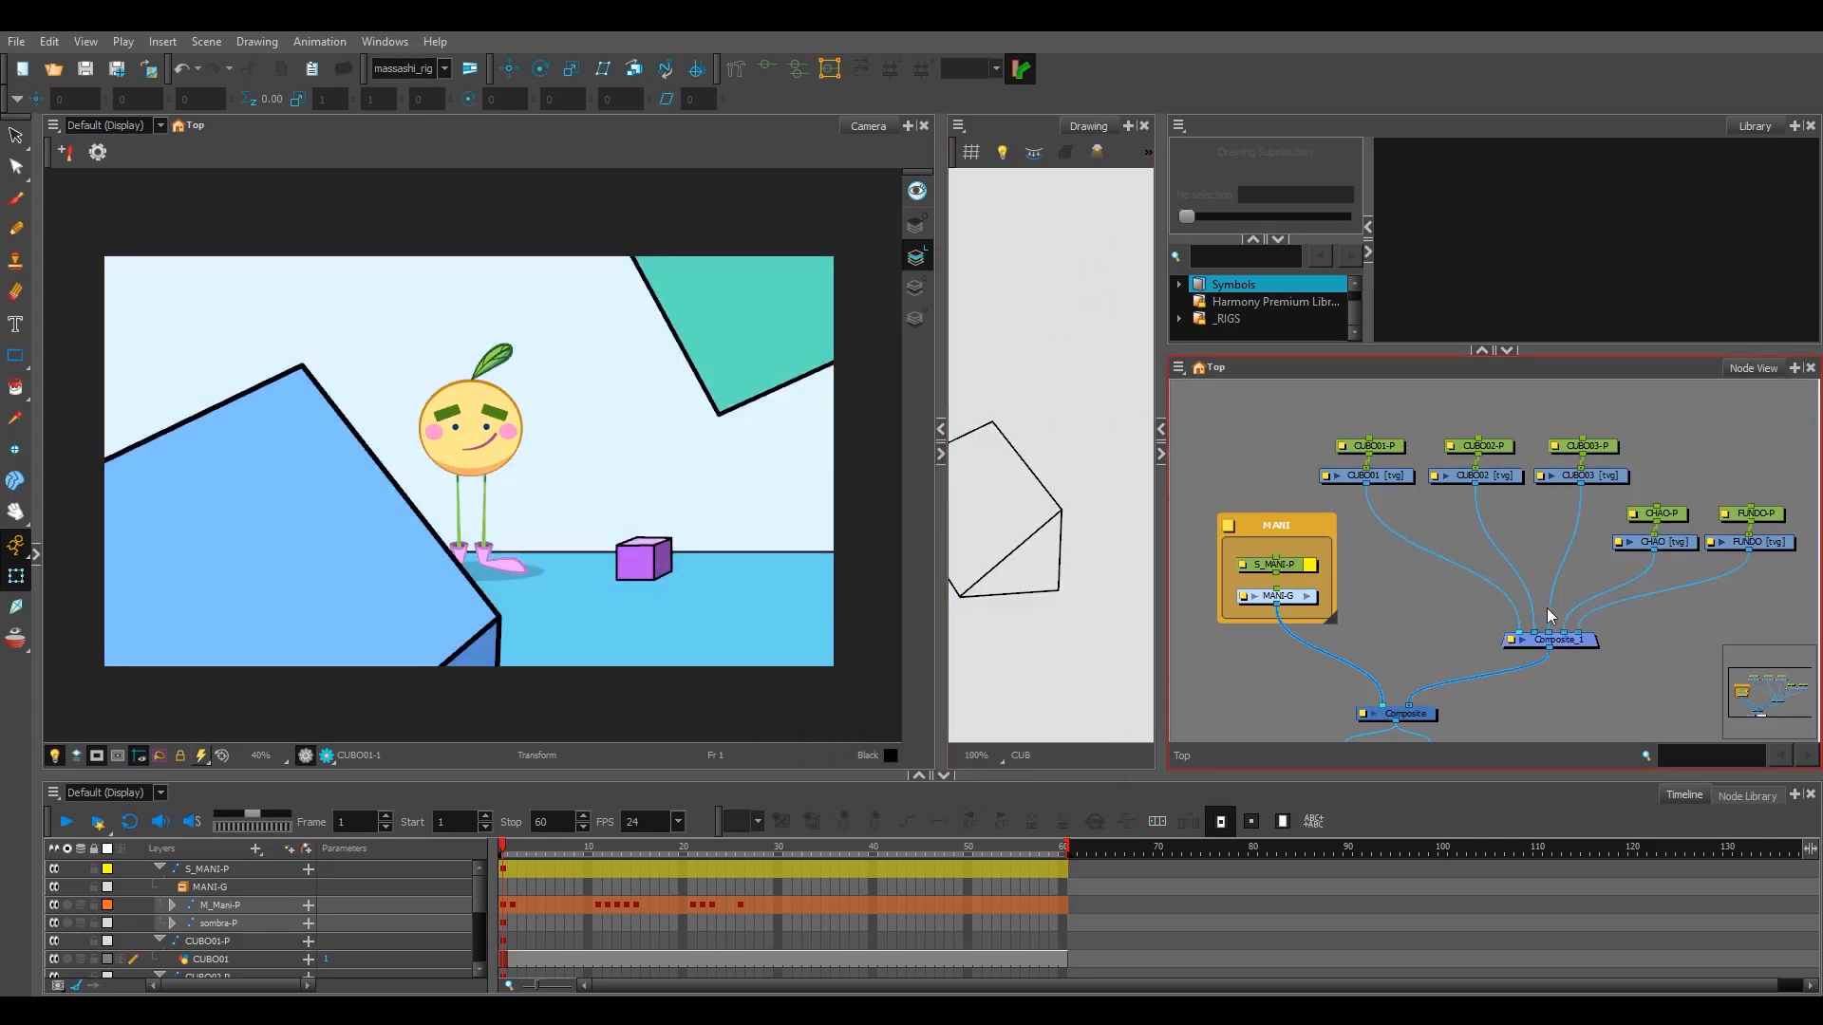
- Rename the background composite node as Comp_BG
left_click(1578, 645)
left_click(1511, 640)
left_click_drag(843, 332, 902, 330)
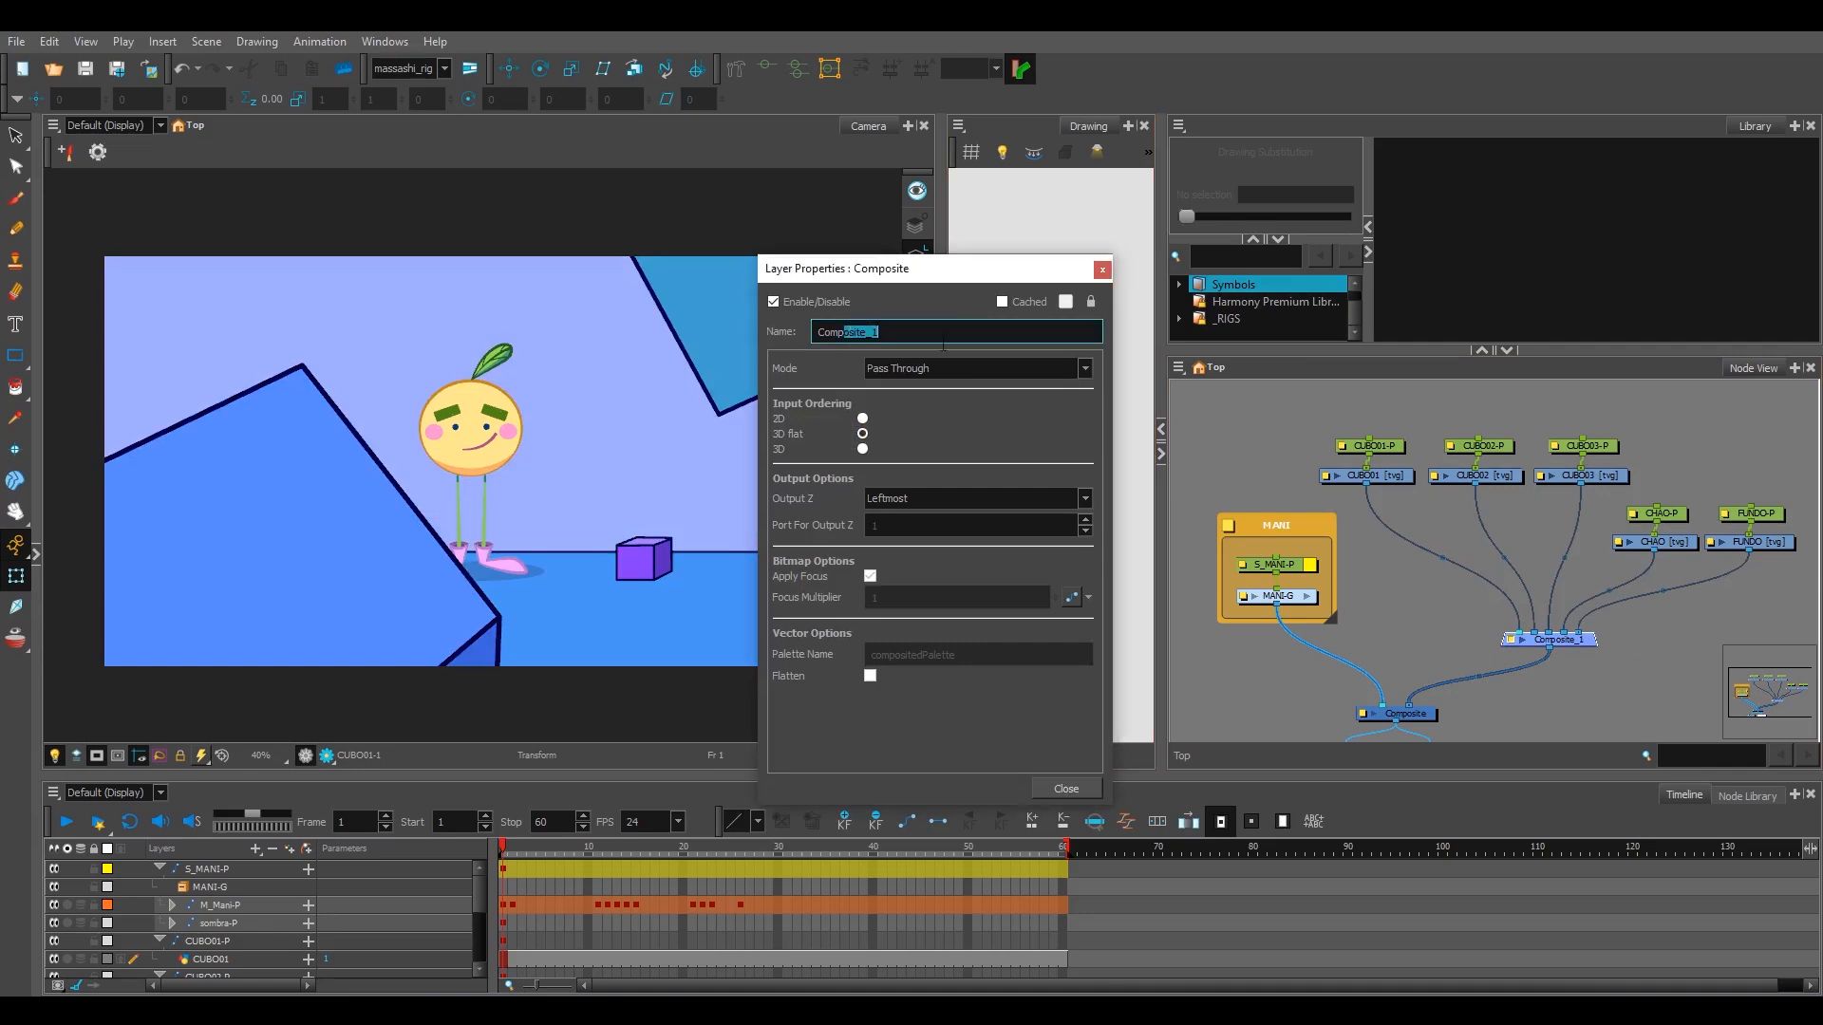
type("_BG")
left_click(1066, 789)
left_click(1357, 656)
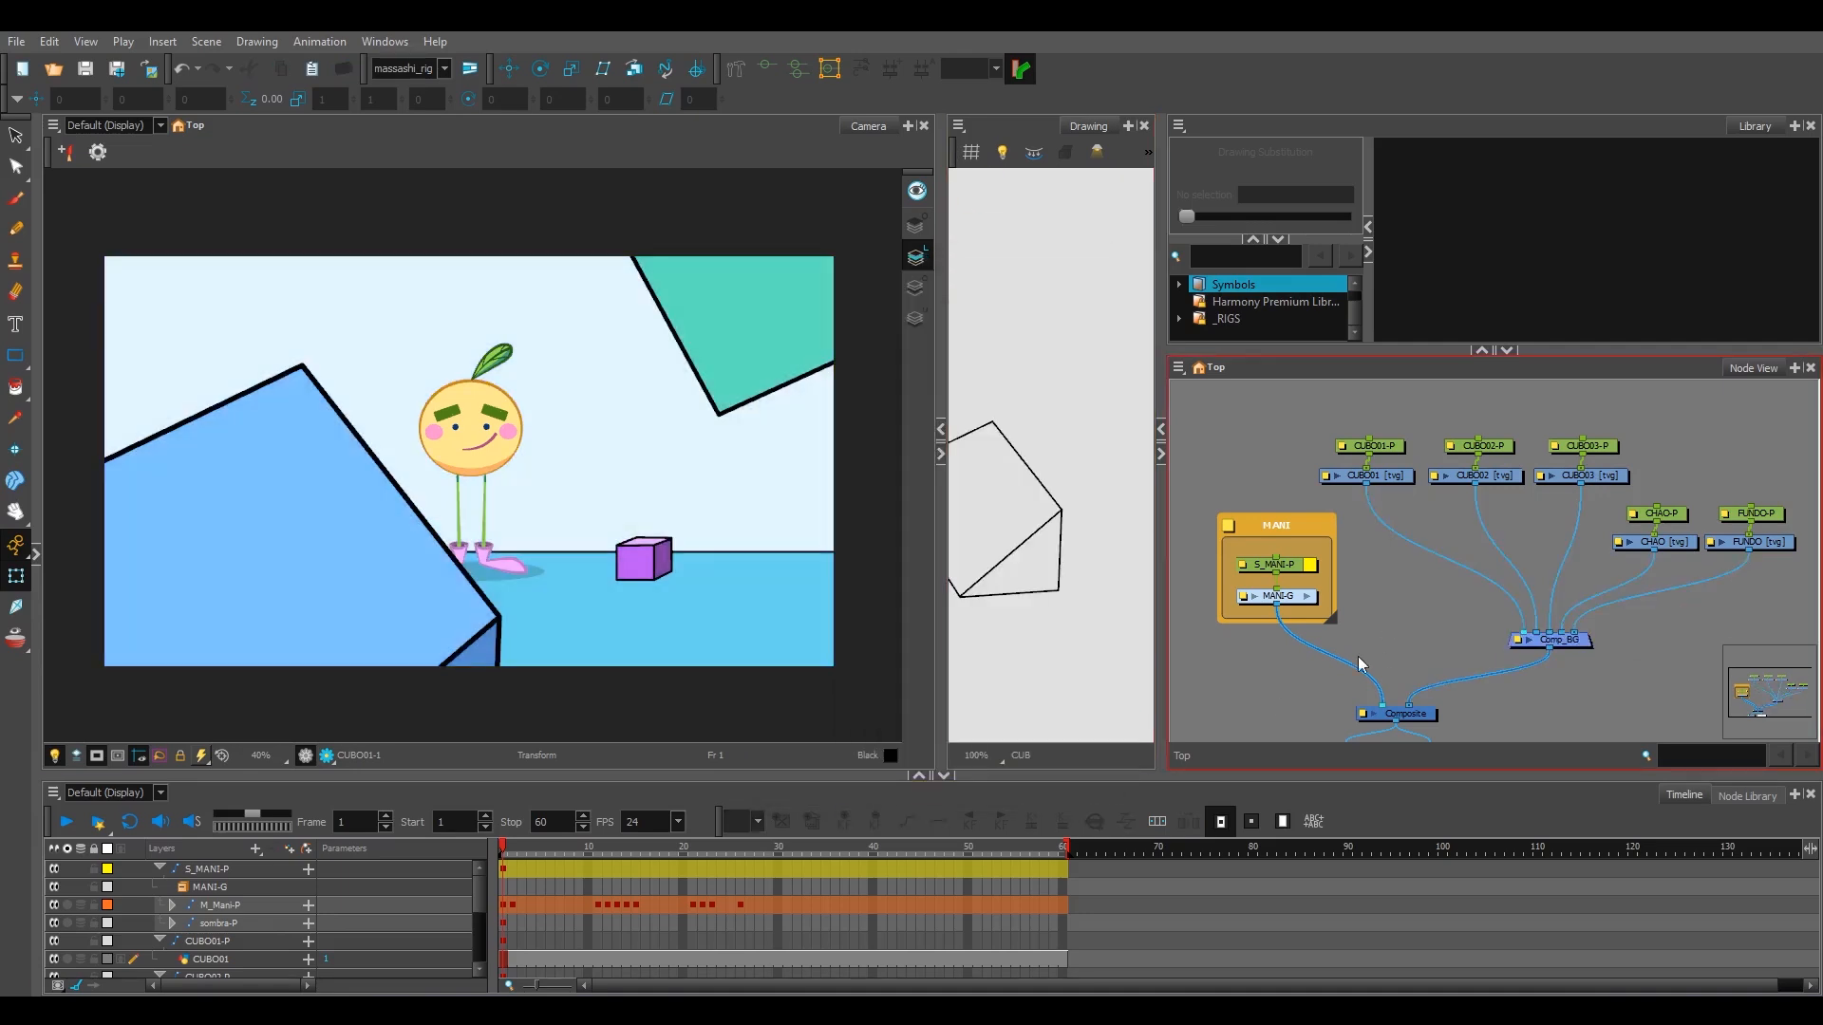
- Move the MANI backdrop clear and insert a new composite node between MANI-G and the main composite
left_click_drag(1294, 524, 1266, 501)
left_click(1320, 615)
key("ctrl+v")
left_click_drag(1433, 636, 1353, 658)
- Rename the character's composite node as Comp_CHAR
double_click(1354, 655)
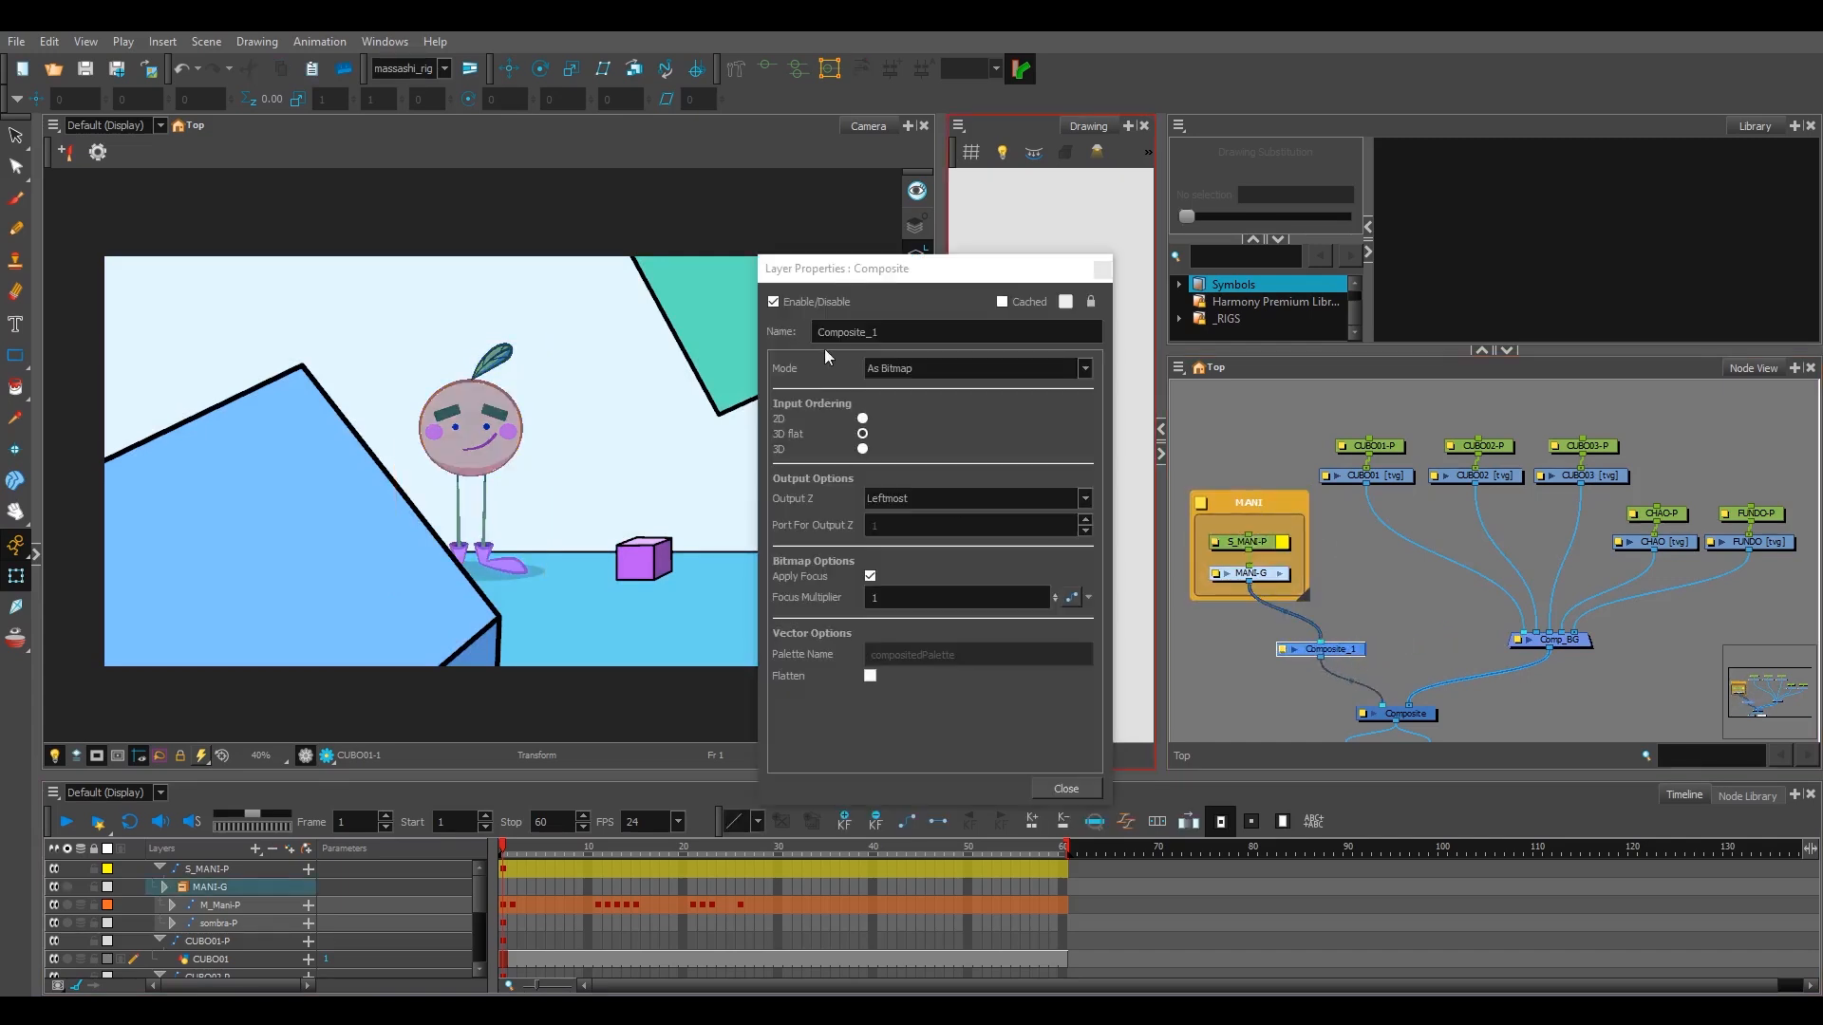
left_click_drag(842, 332, 933, 343)
type("_CHAR")
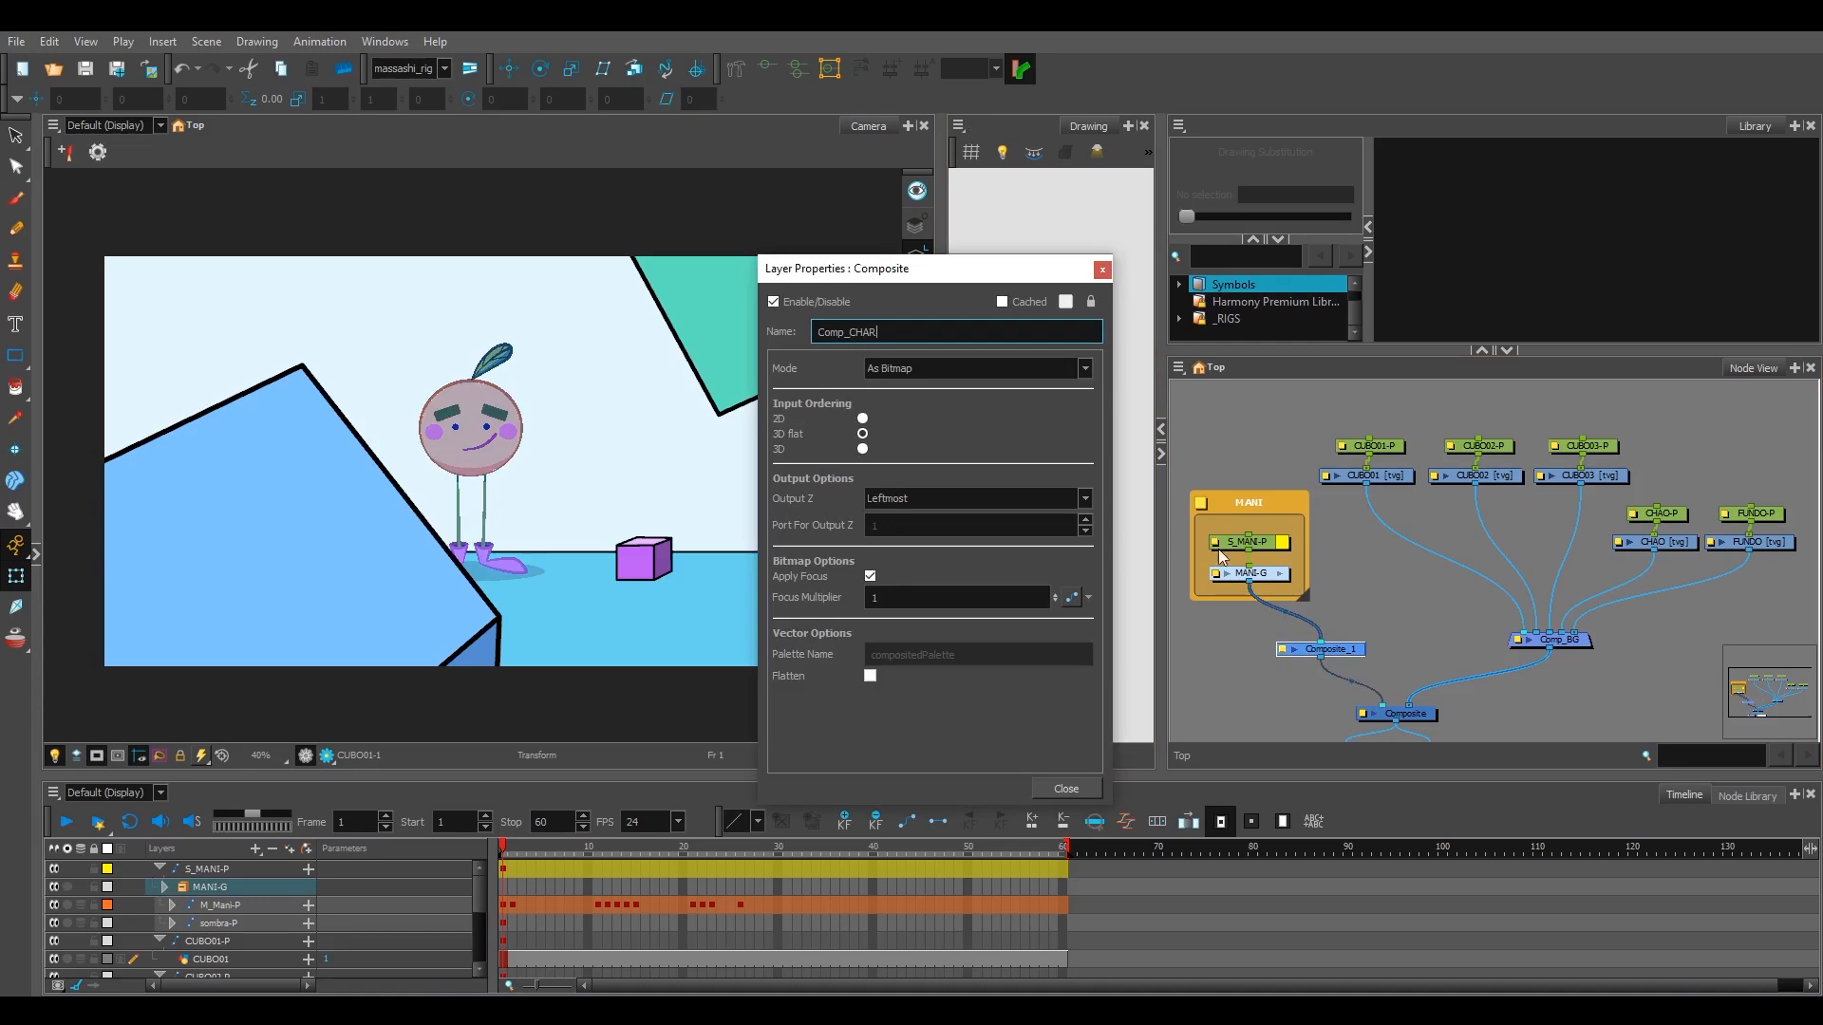
left_click(1081, 788)
- Set the Comp_CHAR composite's mode to Pass Through
double_click(1331, 650)
left_click(978, 371)
left_click(992, 417)
left_click(1102, 271)
- Align Comp_CHAR directly below the MANI backdrop and adjust Comp_BG's placement beneath the background drawings
left_click_drag(1274, 504, 1255, 487)
left_click_drag(1344, 648, 1298, 614)
left_click(1292, 619)
left_click(1279, 620)
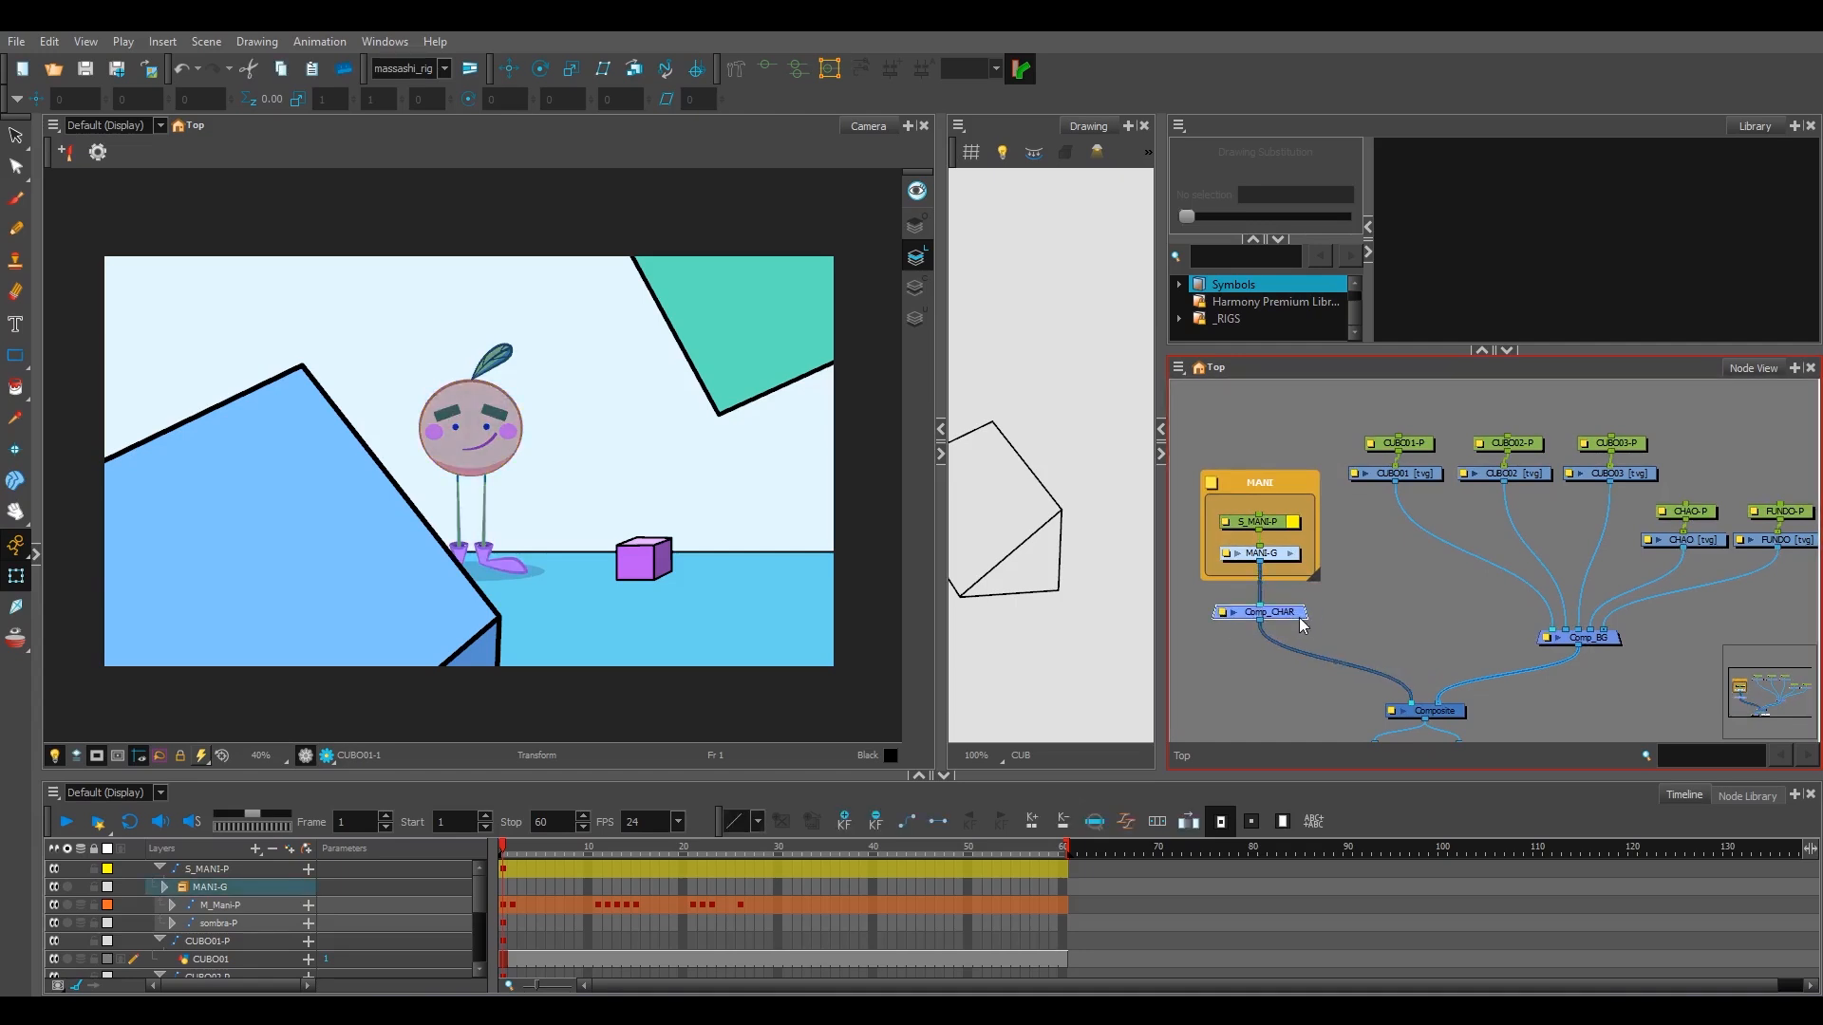
left_click(1585, 636)
left_click(1632, 664)
left_click_drag(1607, 638, 1618, 626)
left_click(1645, 643)
- Tidy the spacing between the three cube pegs and their drawing nodes
left_click_drag(1489, 449, 1437, 479)
left_click(1367, 473)
left_click(1465, 478, "shift")
left_click(1581, 480, "shift")
left_click_drag(1582, 481, 1586, 475)
left_click(1610, 465)
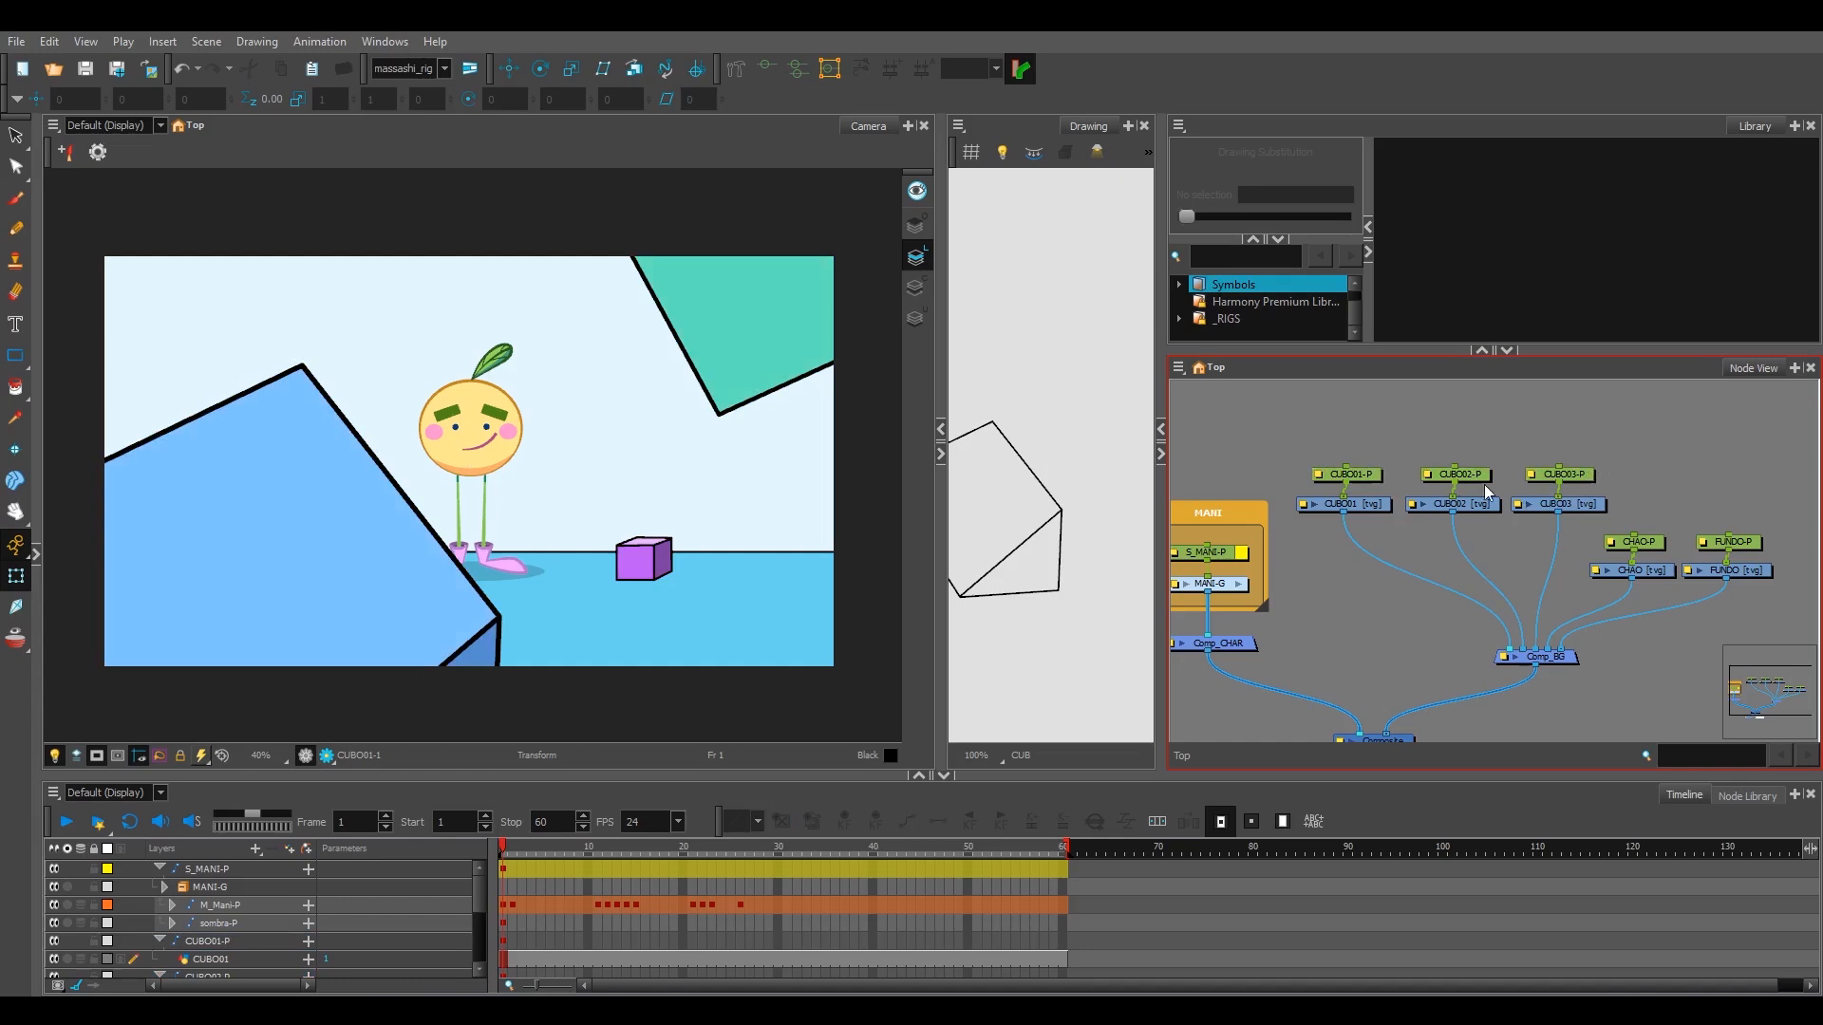
left_click_drag(1417, 605, 1462, 634)
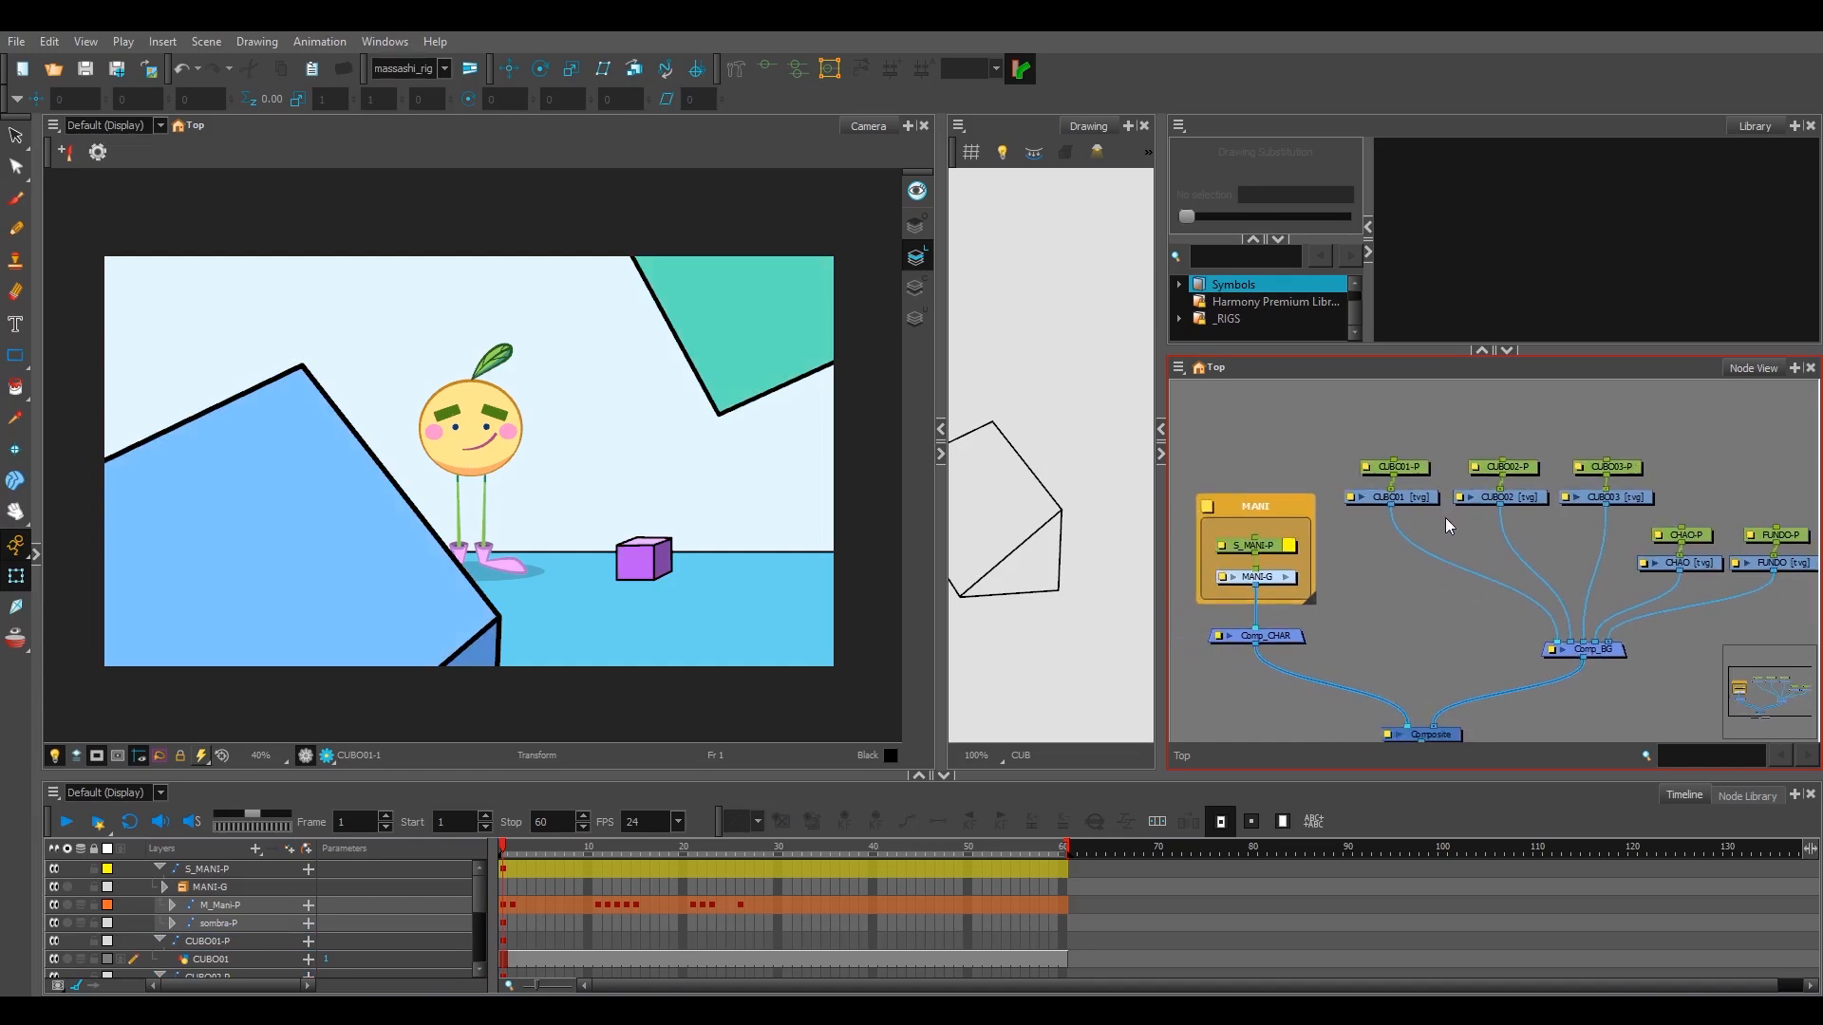
left_click_drag(1391, 447, 1612, 481)
left_click_drag(1622, 469, 1620, 467)
left_click(1634, 441)
- Insert a Transparency node between the CUBO01 drawing and Comp_BG
left_click(1729, 797)
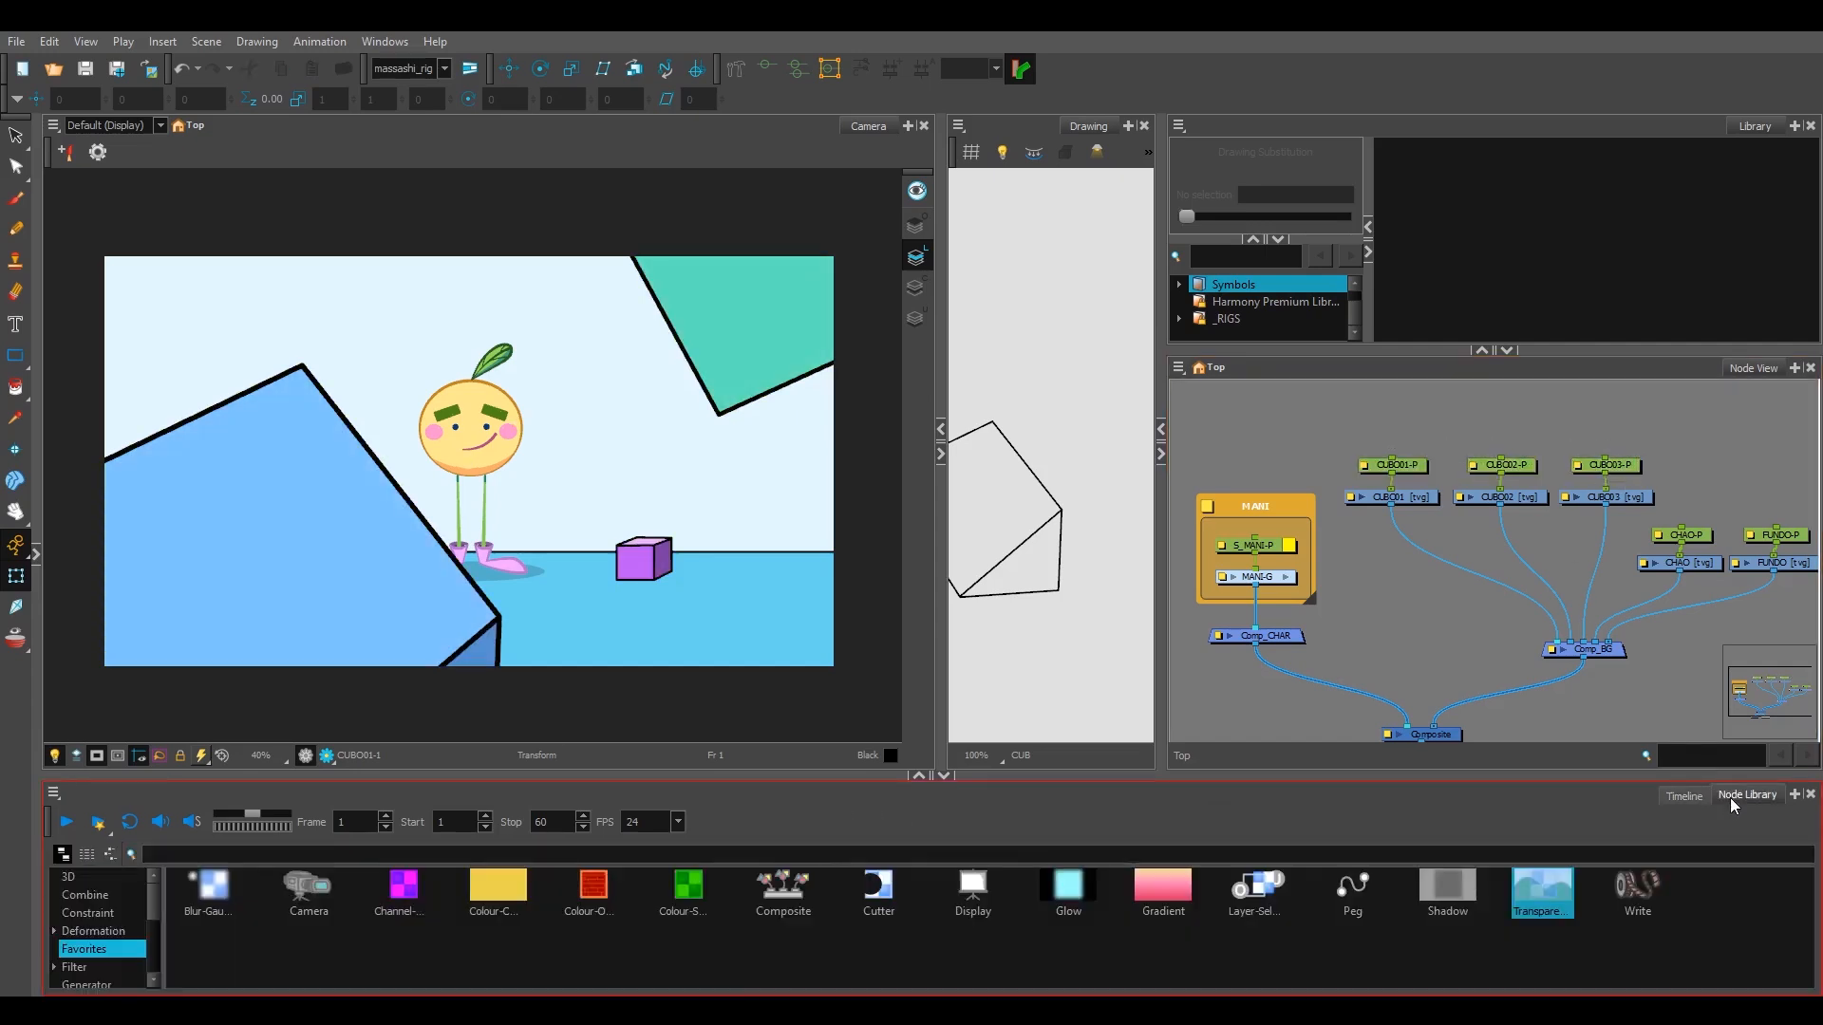
left_click_drag(1505, 779, 1453, 562)
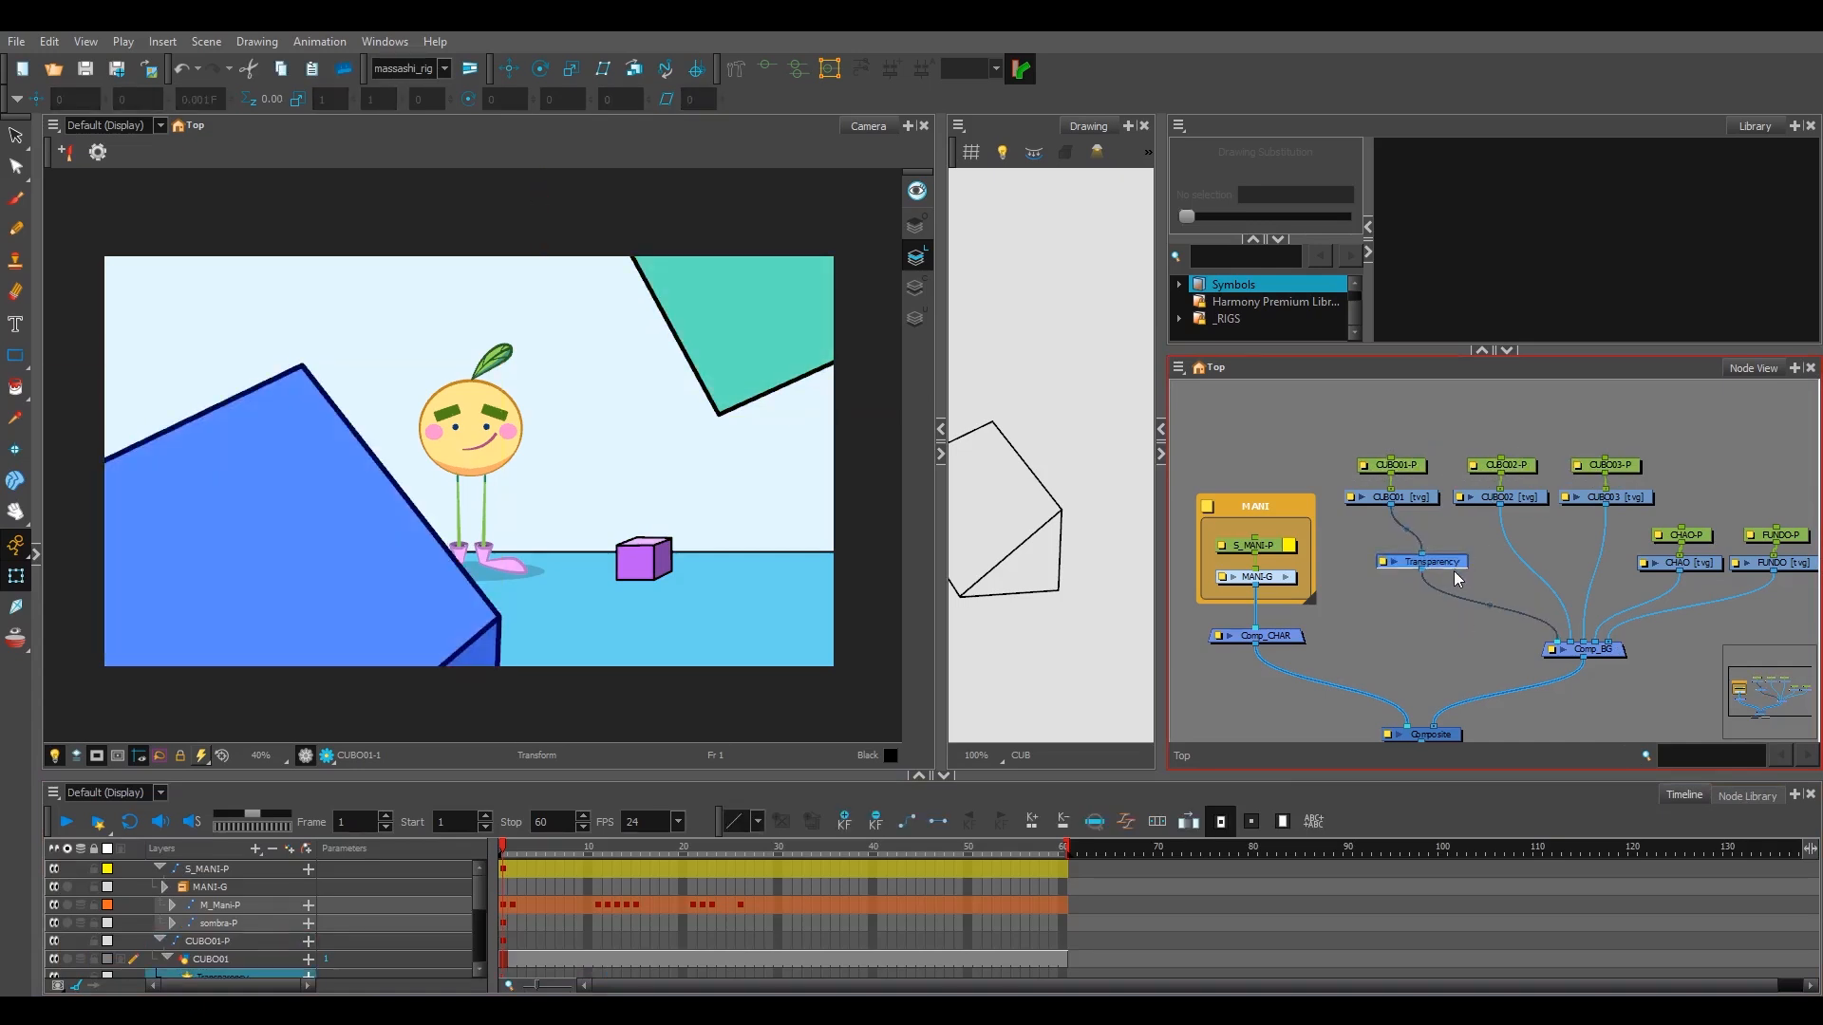
left_click(1744, 796)
left_click_drag(1542, 892, 1580, 565)
left_click(1497, 653)
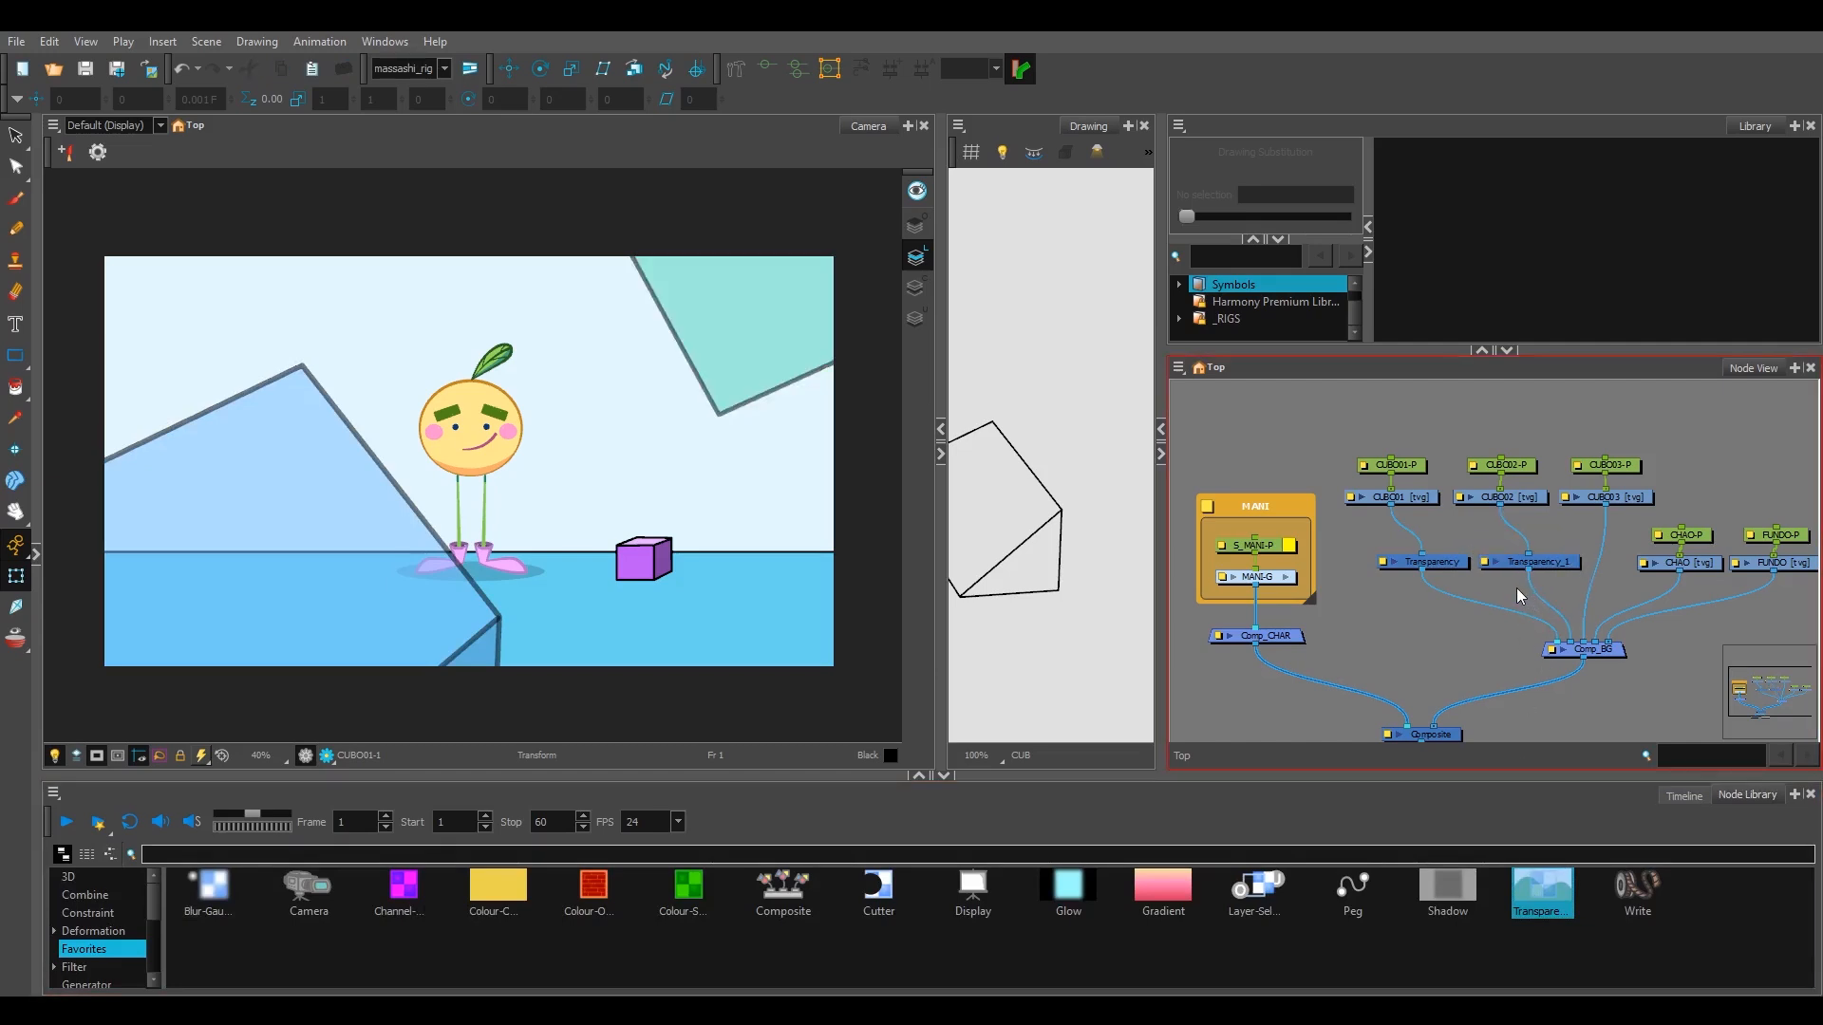
left_click(1557, 564)
key("Delete")
- Add a composite node above the Transparency node and connect both the CUBO01 and CUBO02 drawings into it
mouse_move(1454, 565)
left_mouse_down()
mouse_move(1453, 617)
mouse_move(1517, 572)
mouse_move(1462, 568)
left_mouse_up()
left_click(1467, 568)
key("ctrl+shift+c")
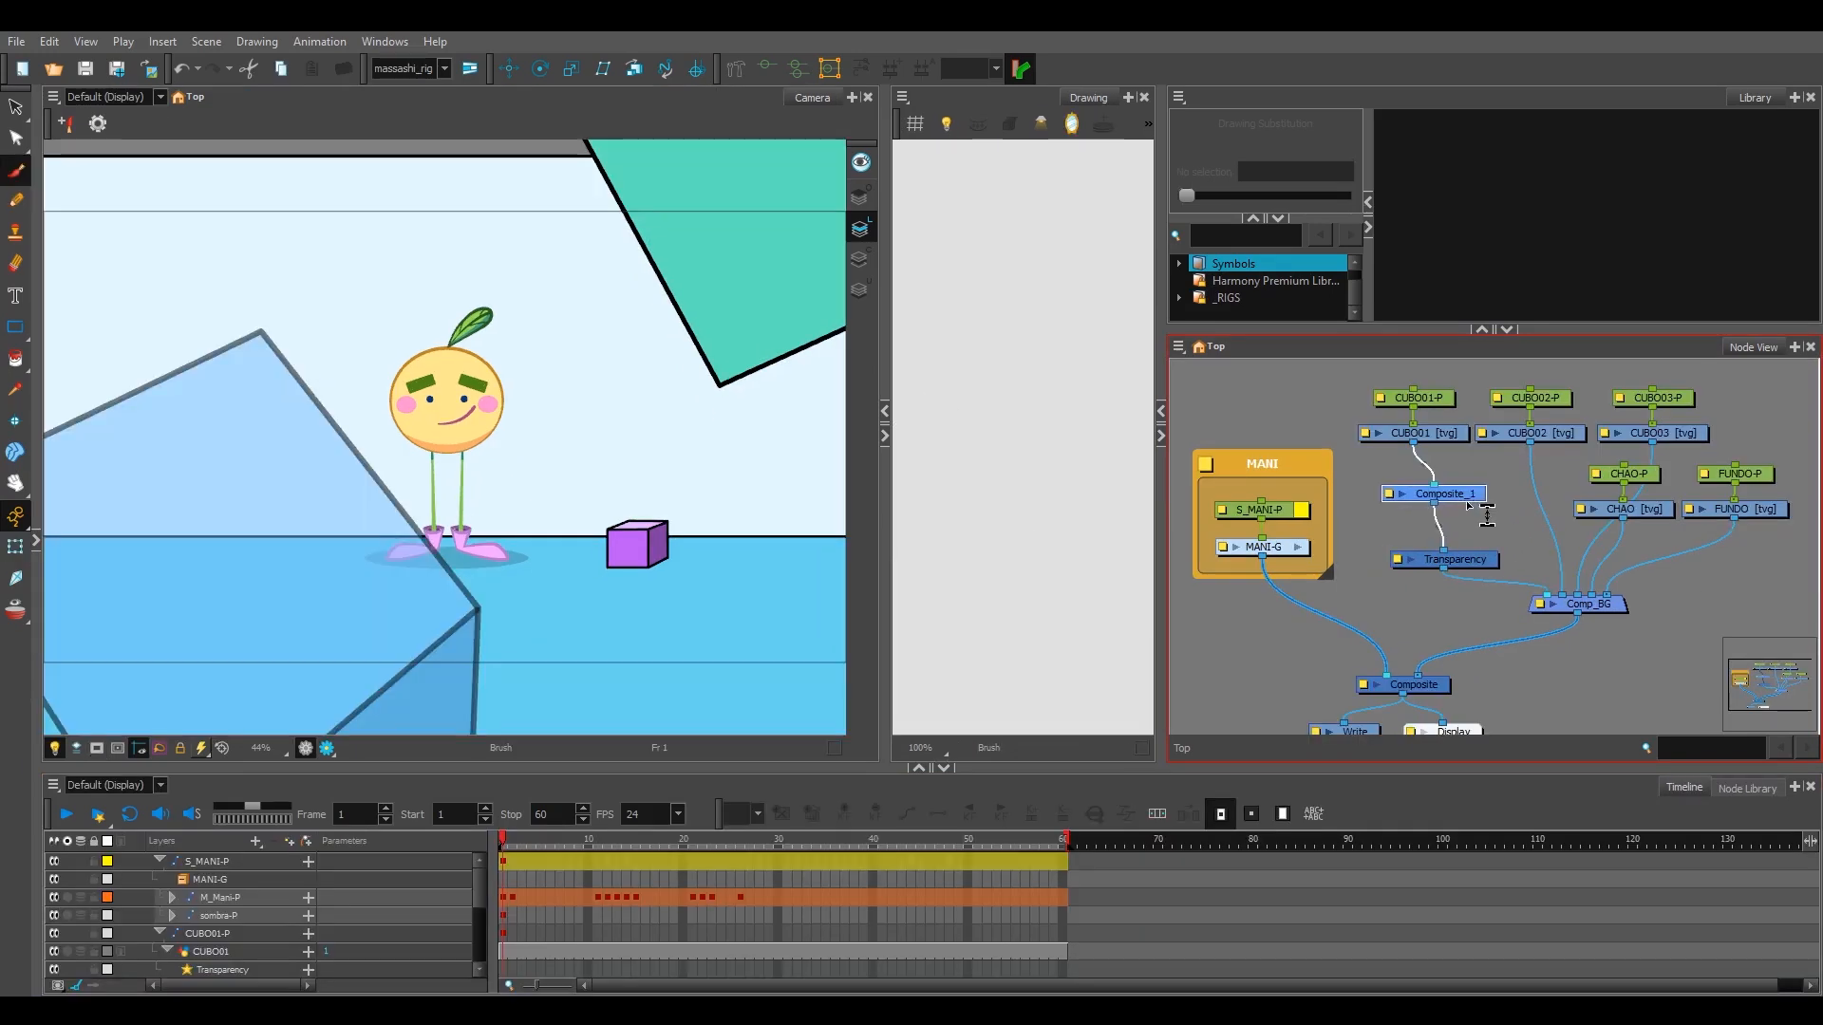
left_click(1481, 509)
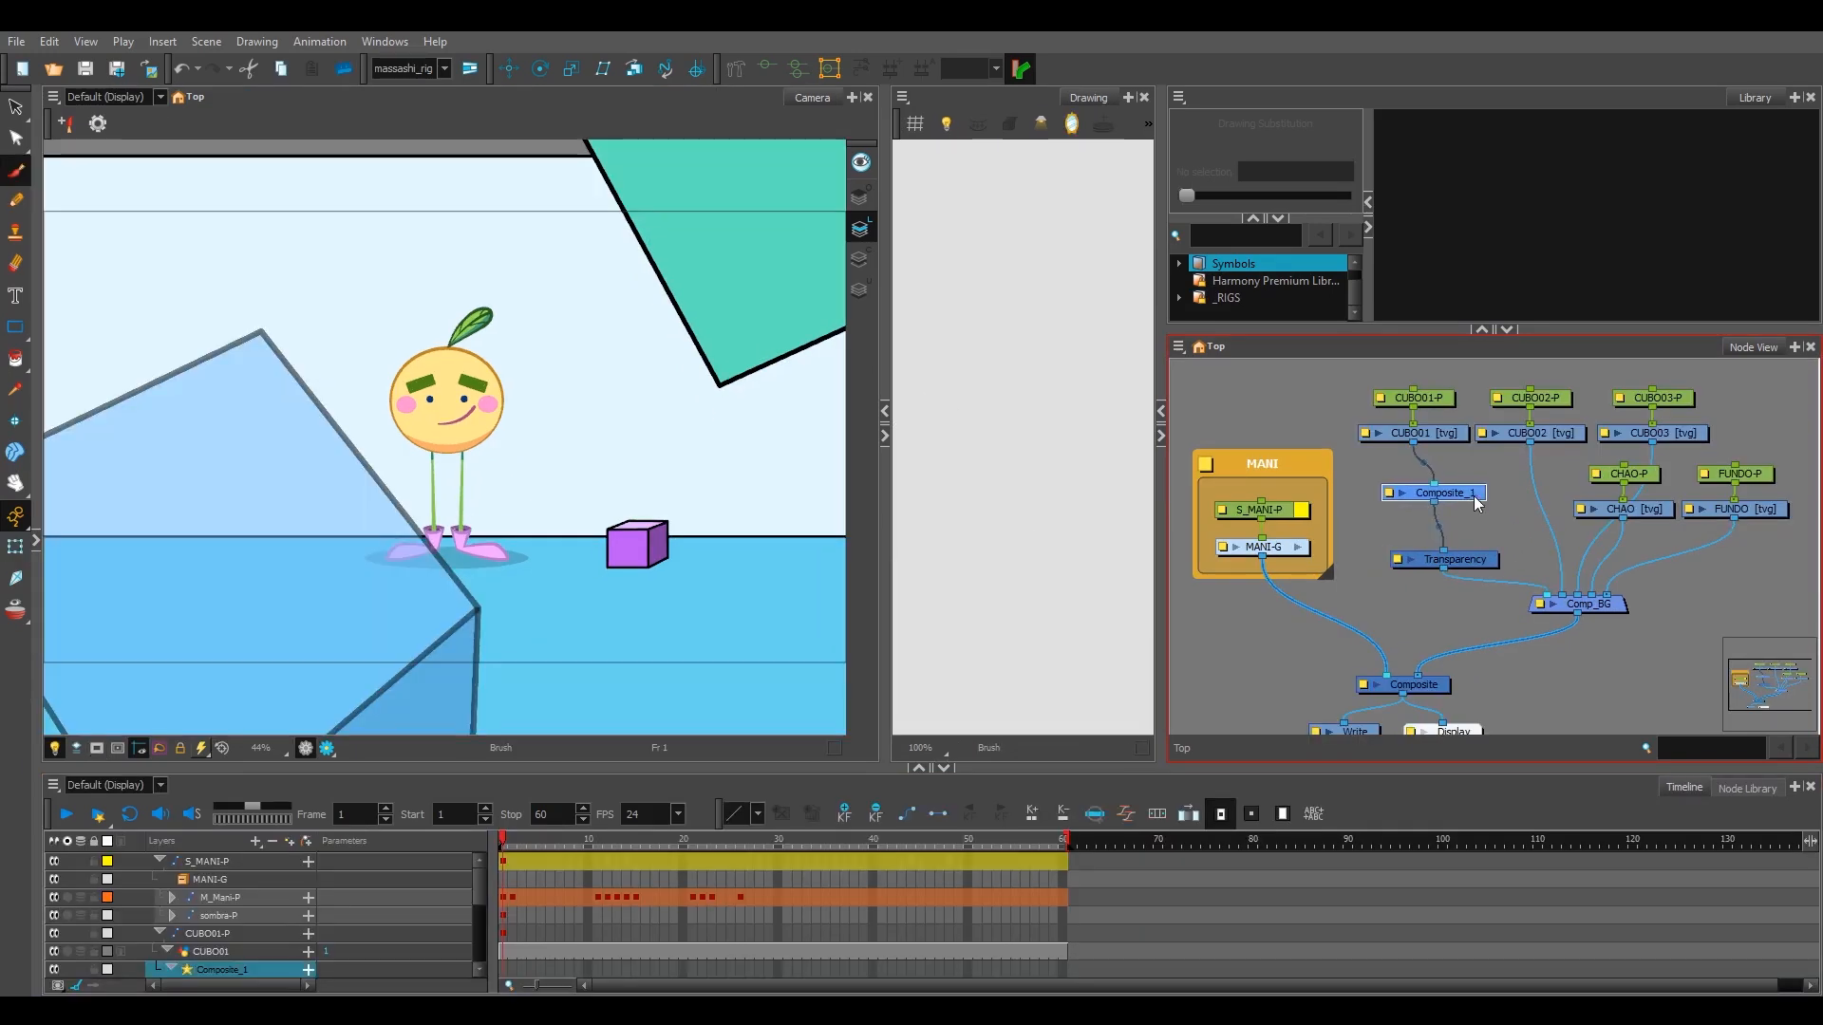
left_click_drag(1537, 503, 1515, 511)
left_click_drag(1544, 513, 1511, 556)
left_click_drag(1510, 513, 1511, 523)
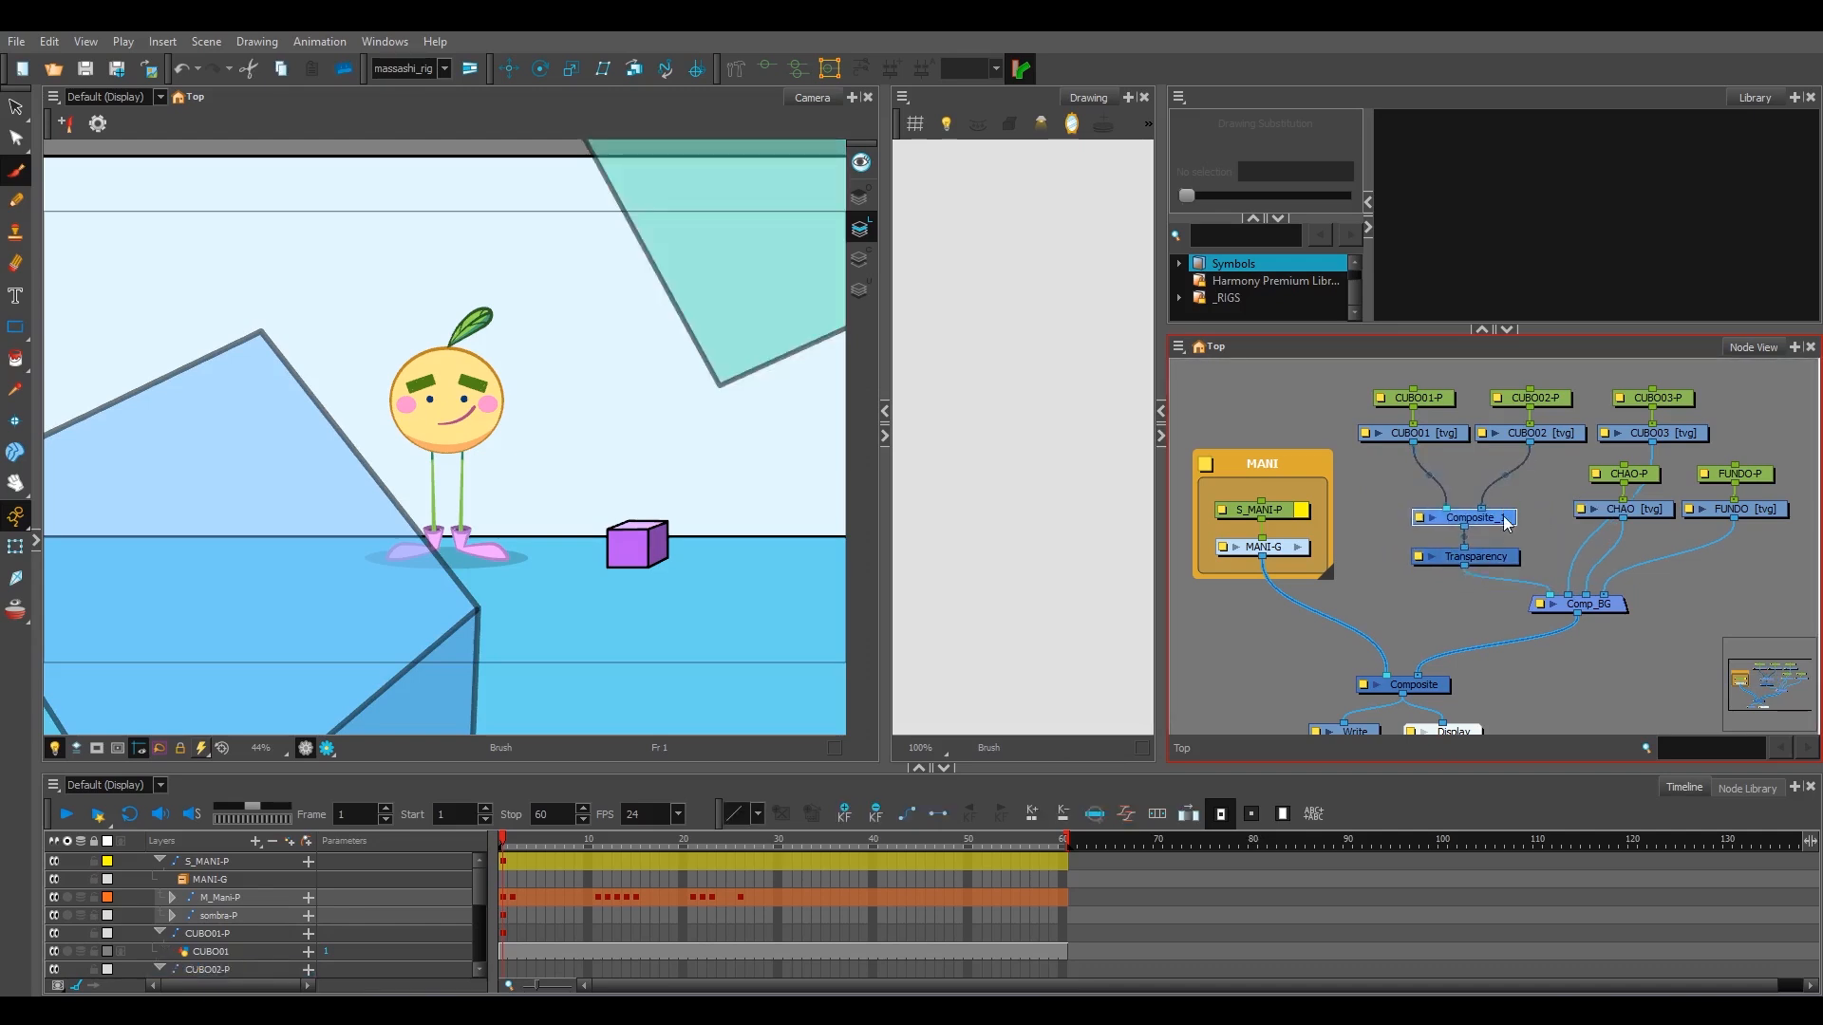
- Set the mode of the composite joining CUBO01 and CUBO02 to Pass Through
double_click(1507, 519)
left_click(996, 365)
left_click(961, 426)
left_click(1531, 527)
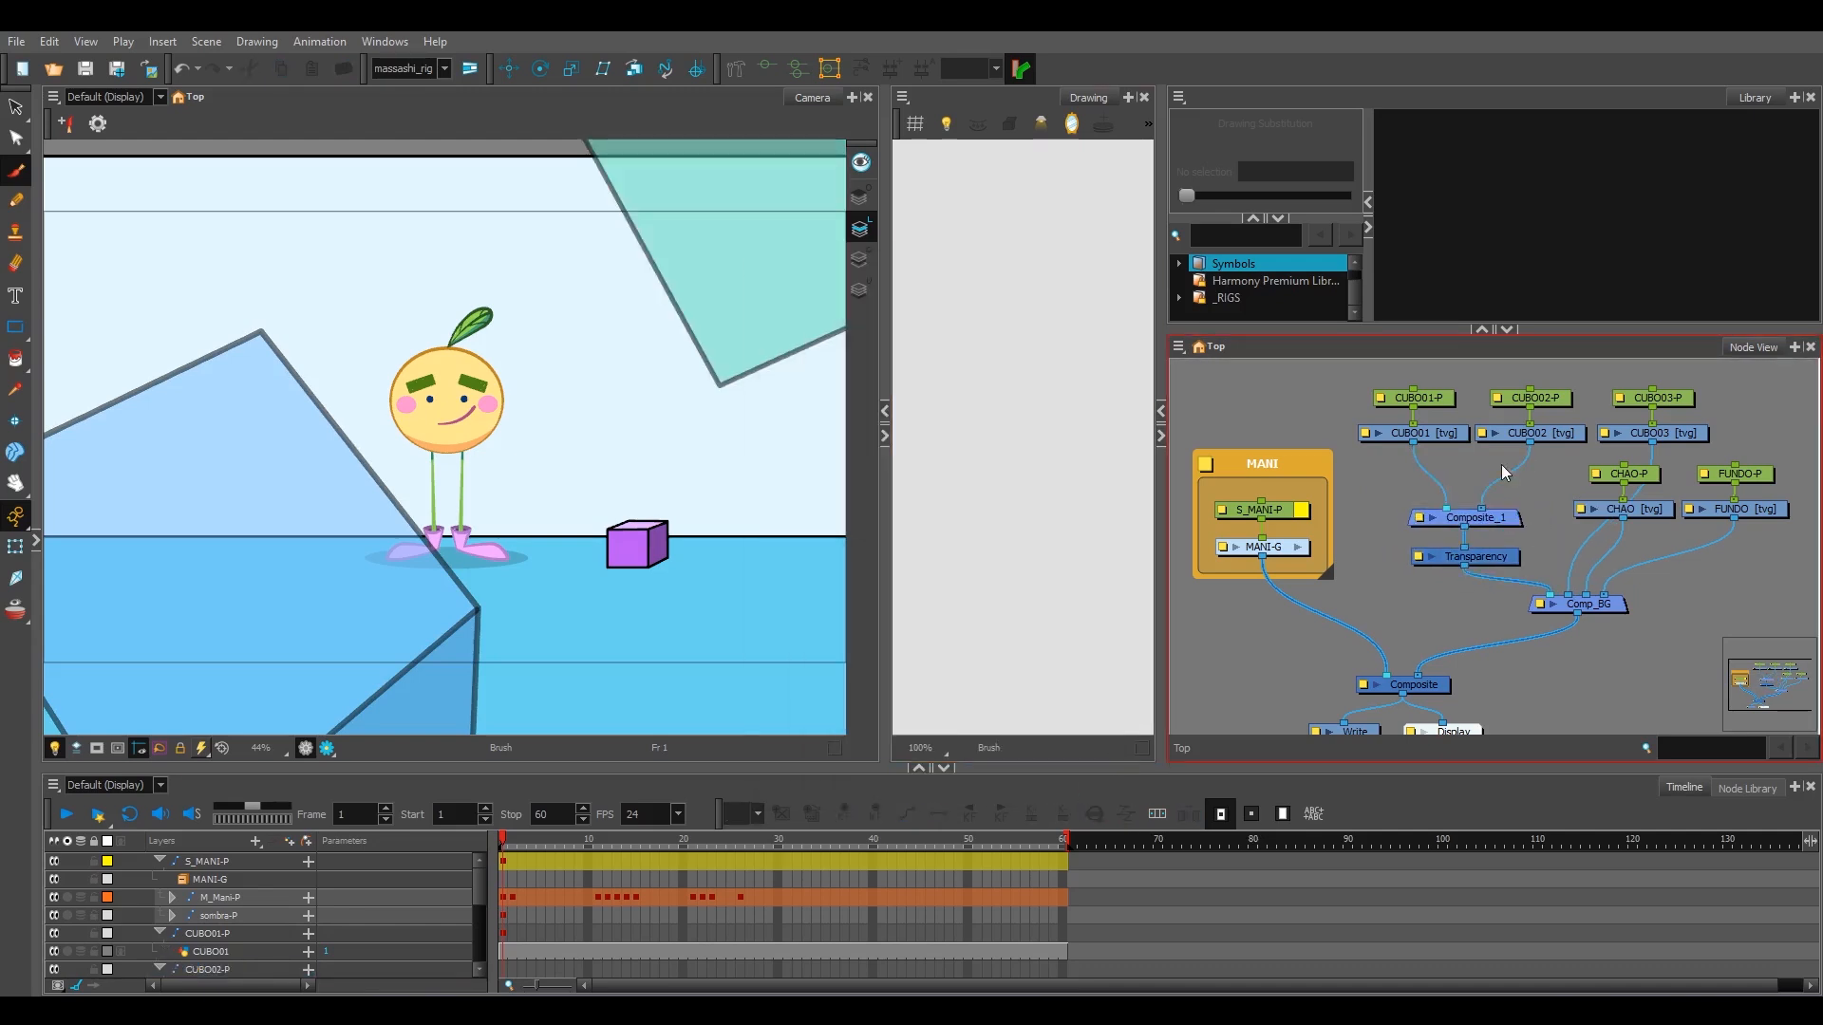
- Move the CHAO and FUNDO pegs and drawings away from the cube branch and adjust Composite_1's spacing above Transparency
left_click_drag(1497, 498, 1485, 506)
mouse_move(1737, 551)
left_mouse_down()
mouse_move(1609, 479)
mouse_move(1724, 538)
left_mouse_up()
left_click(1566, 493)
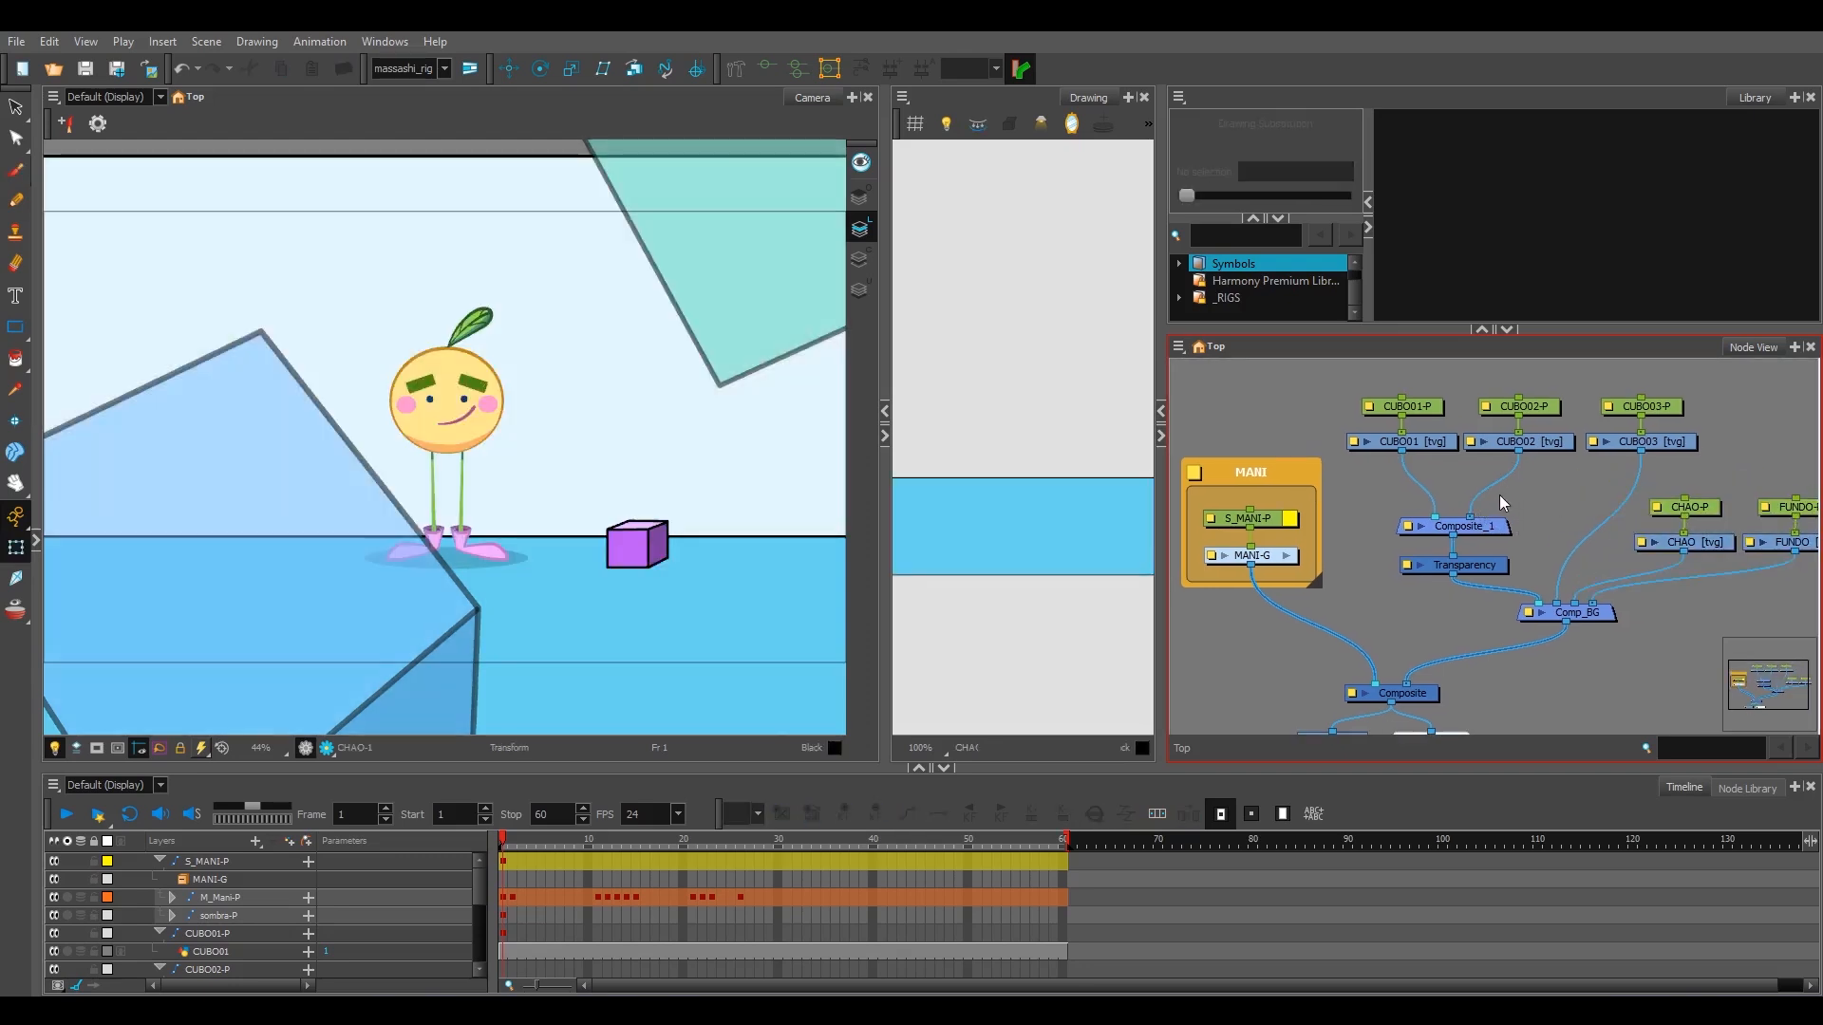
left_click_drag(1500, 493, 1548, 490)
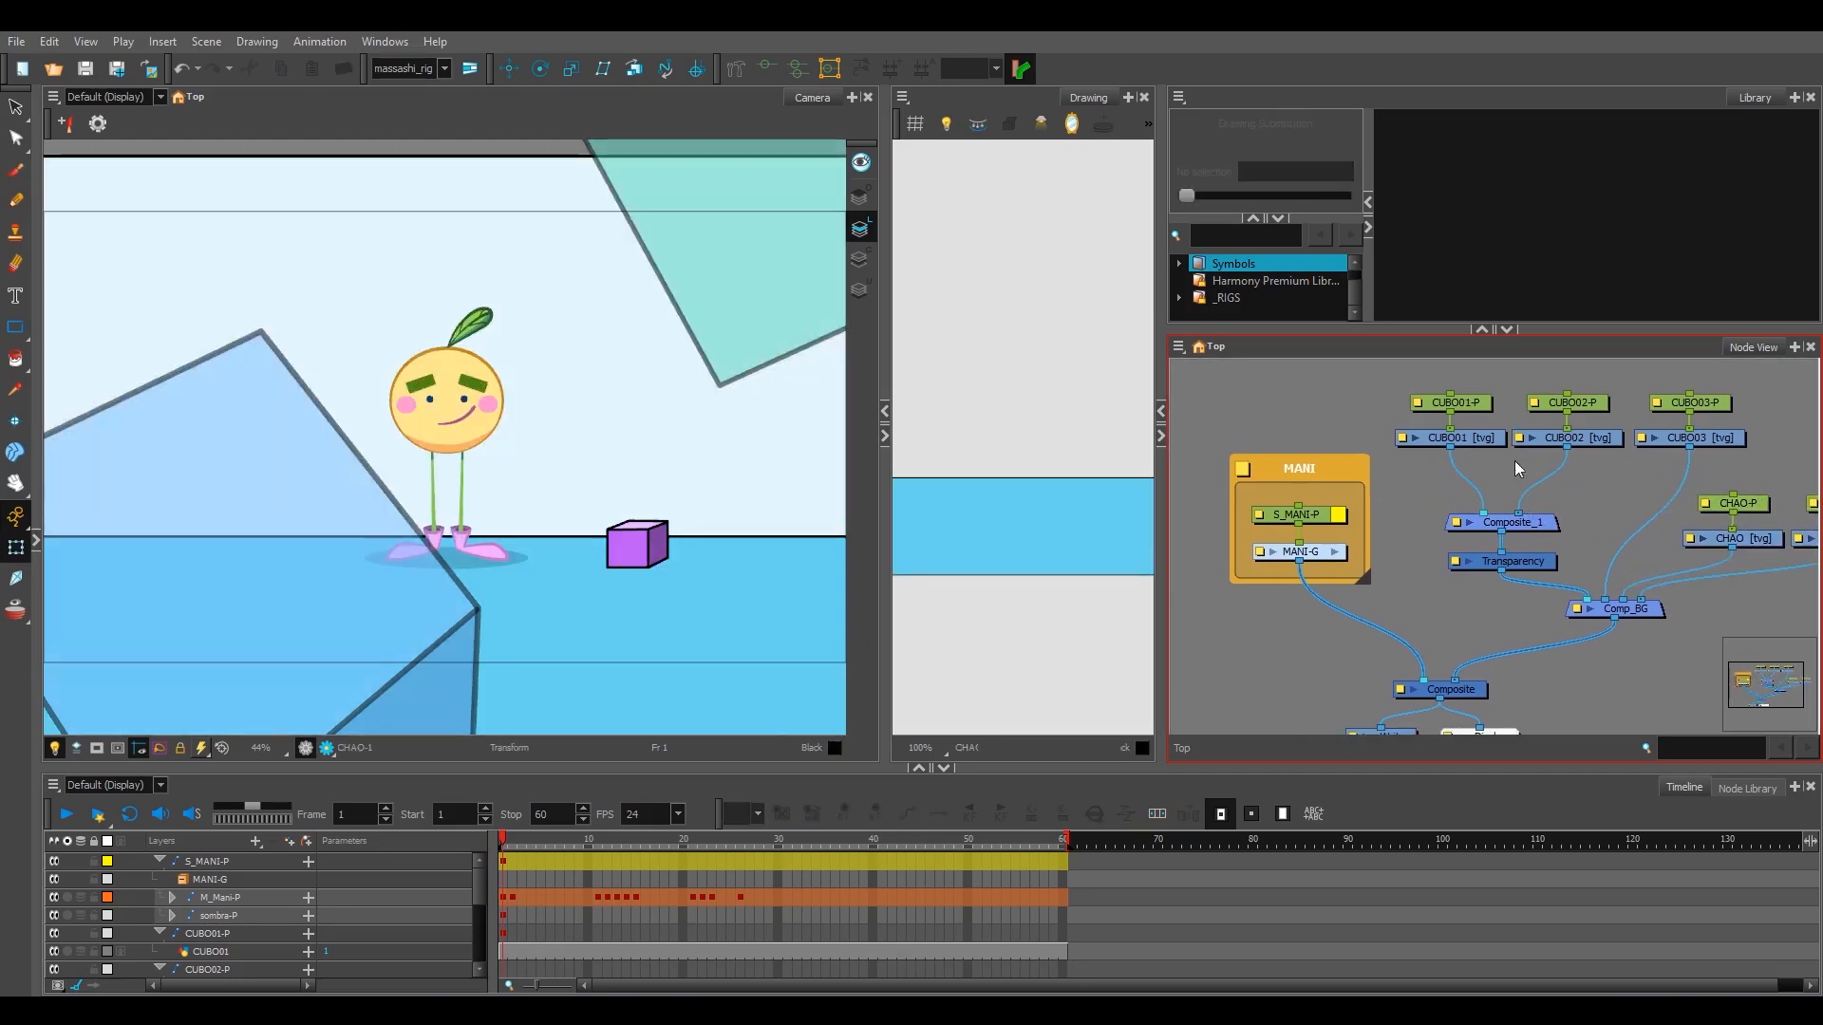
scroll(1534, 476, "down", 1)
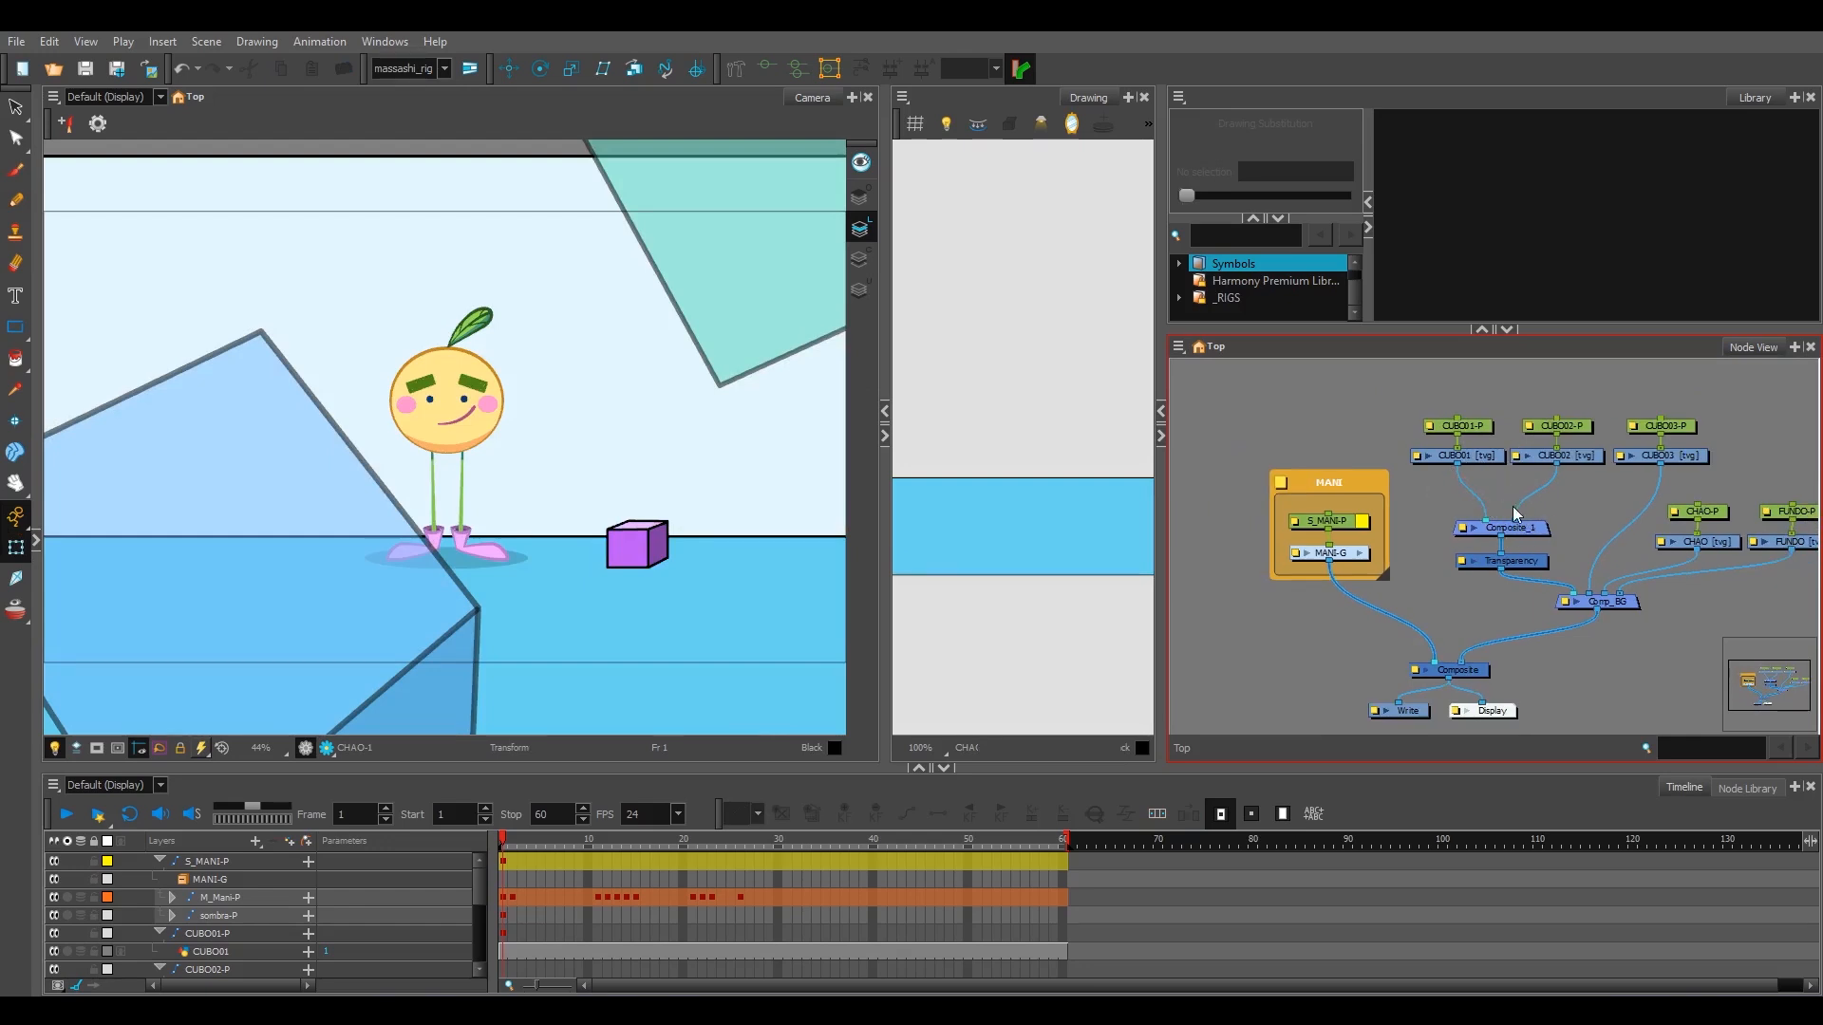
left_click_drag(1539, 531, 1539, 524)
left_click(1566, 525)
scroll(1519, 496, "up", 2)
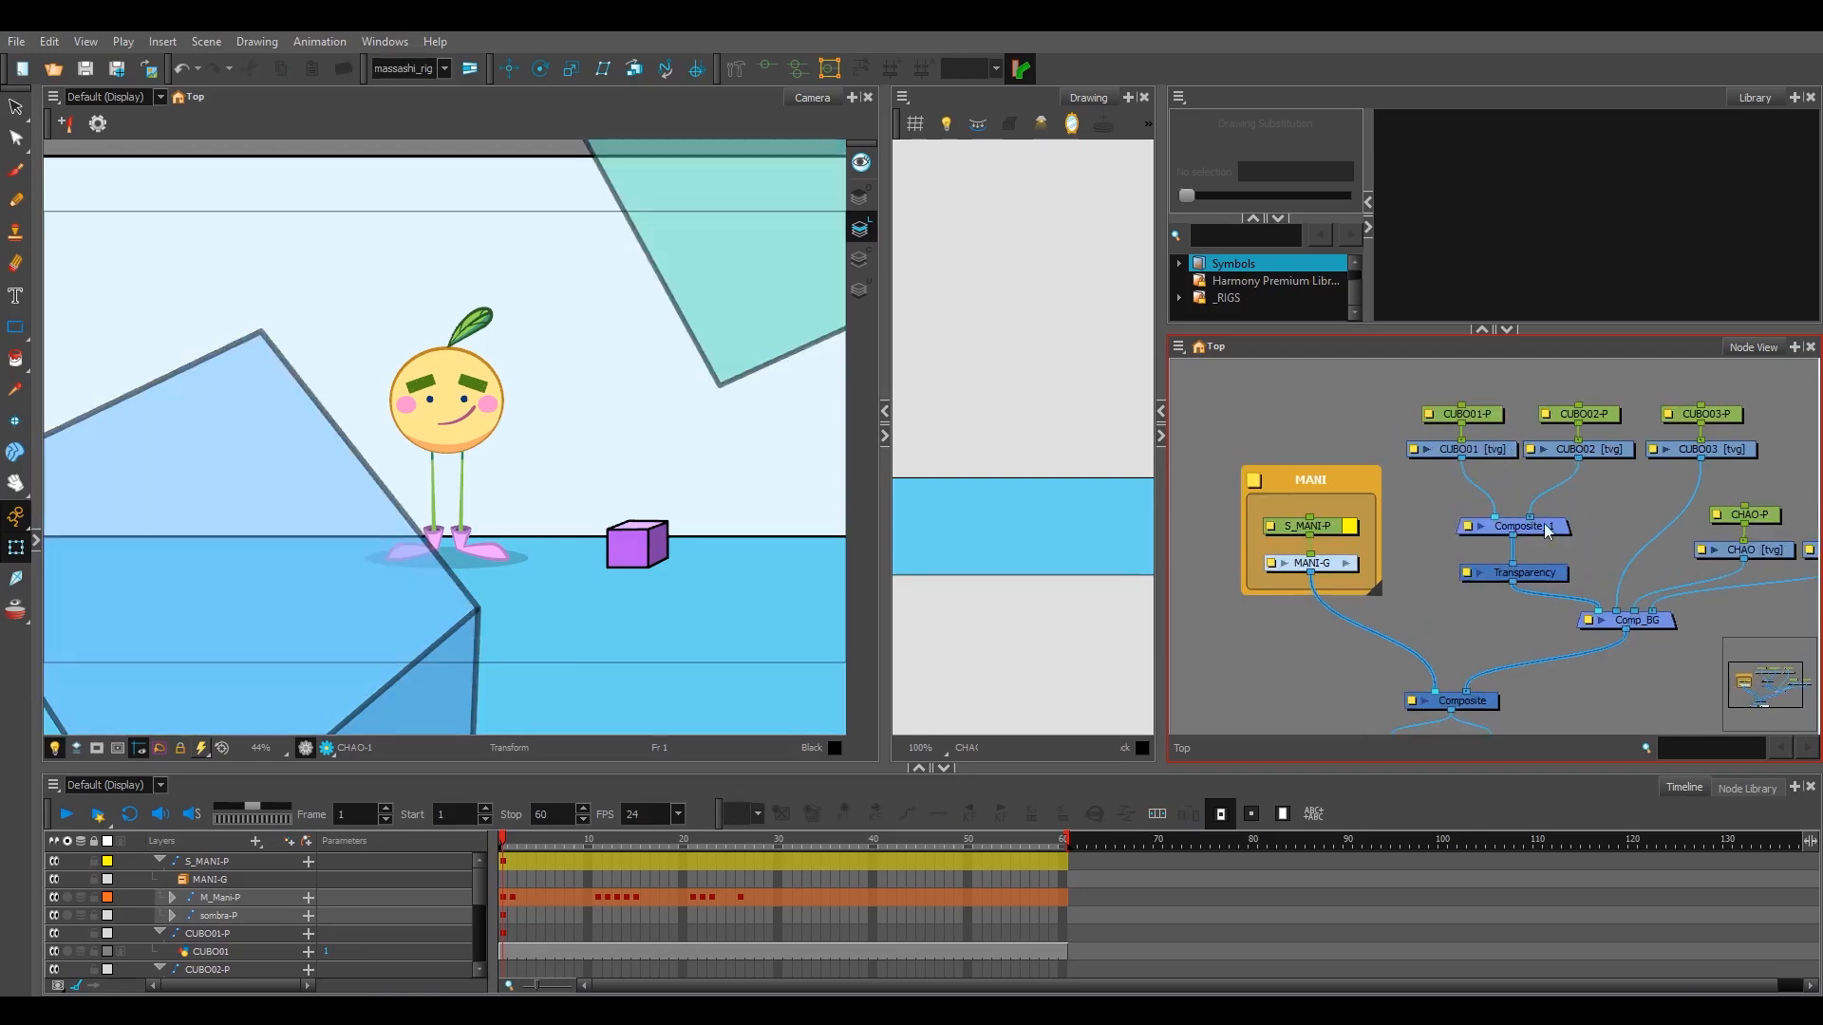
left_click_drag(1547, 530, 1548, 539)
- Inspect the CUBO01 and CUBO02 drawings and review the properties of their shared Transparency node
left_click(1497, 454)
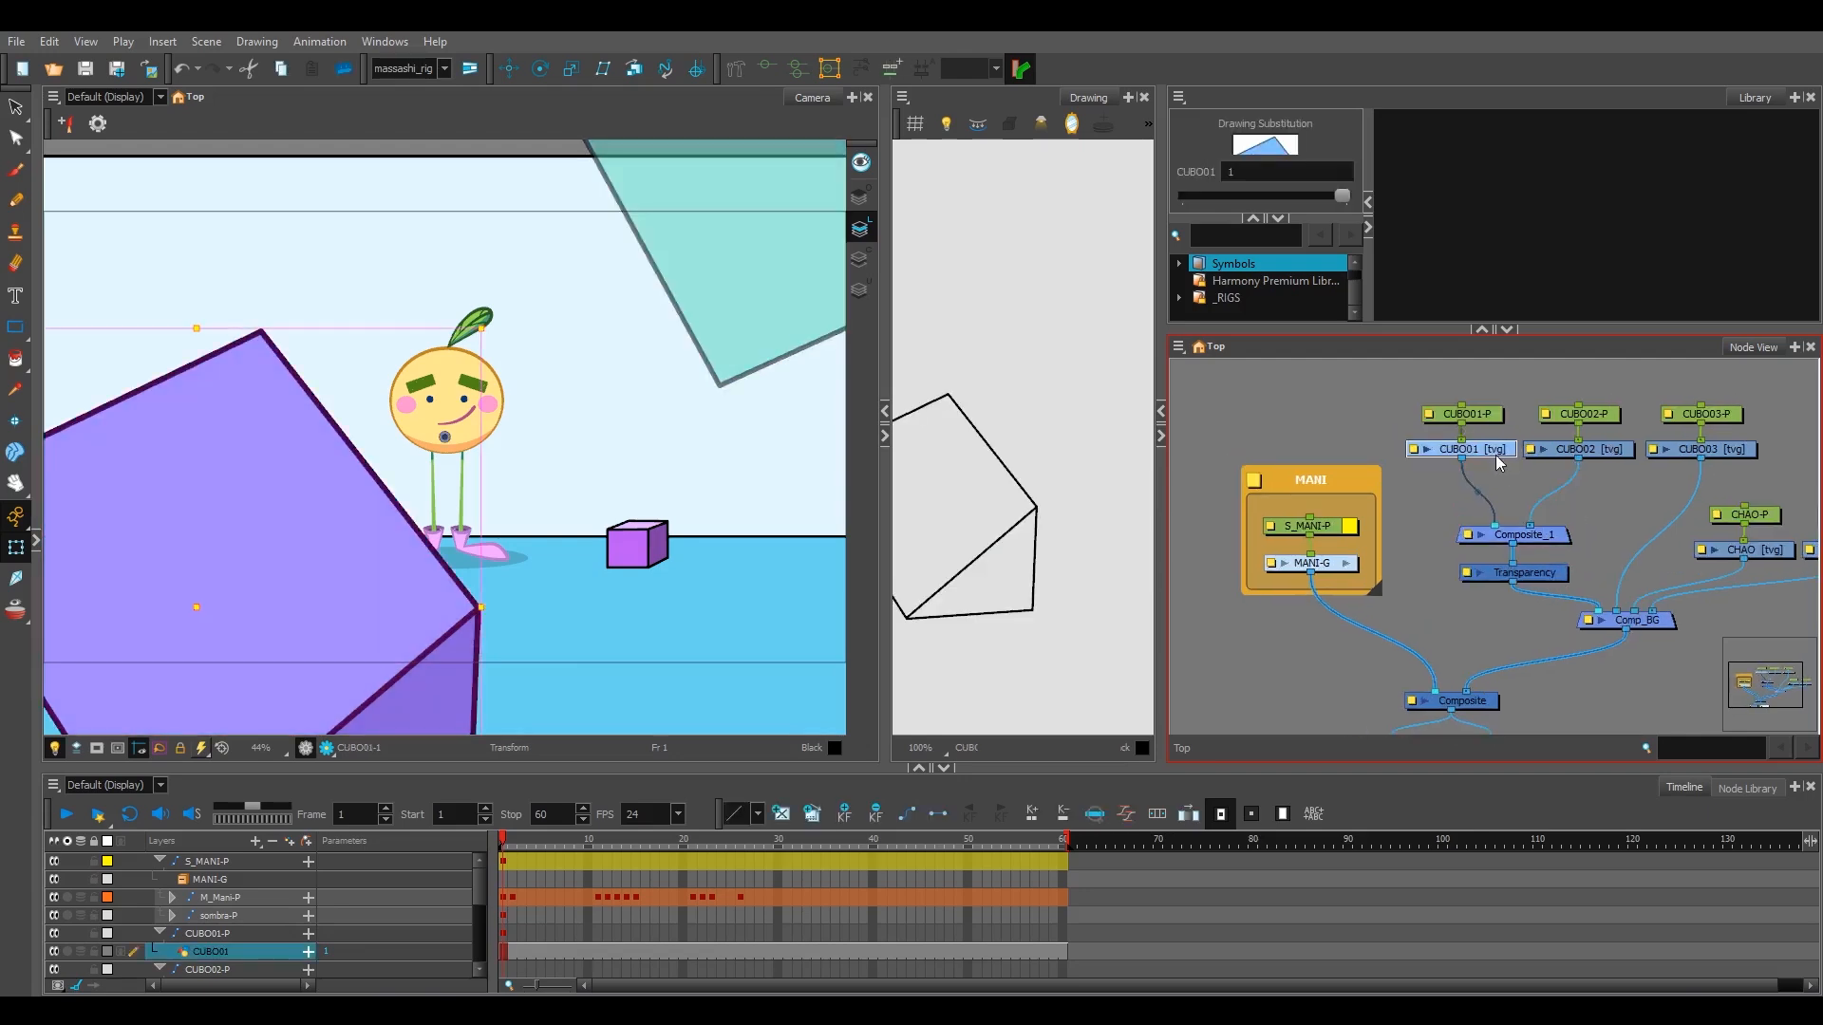
left_click(1592, 452)
left_click(1611, 492)
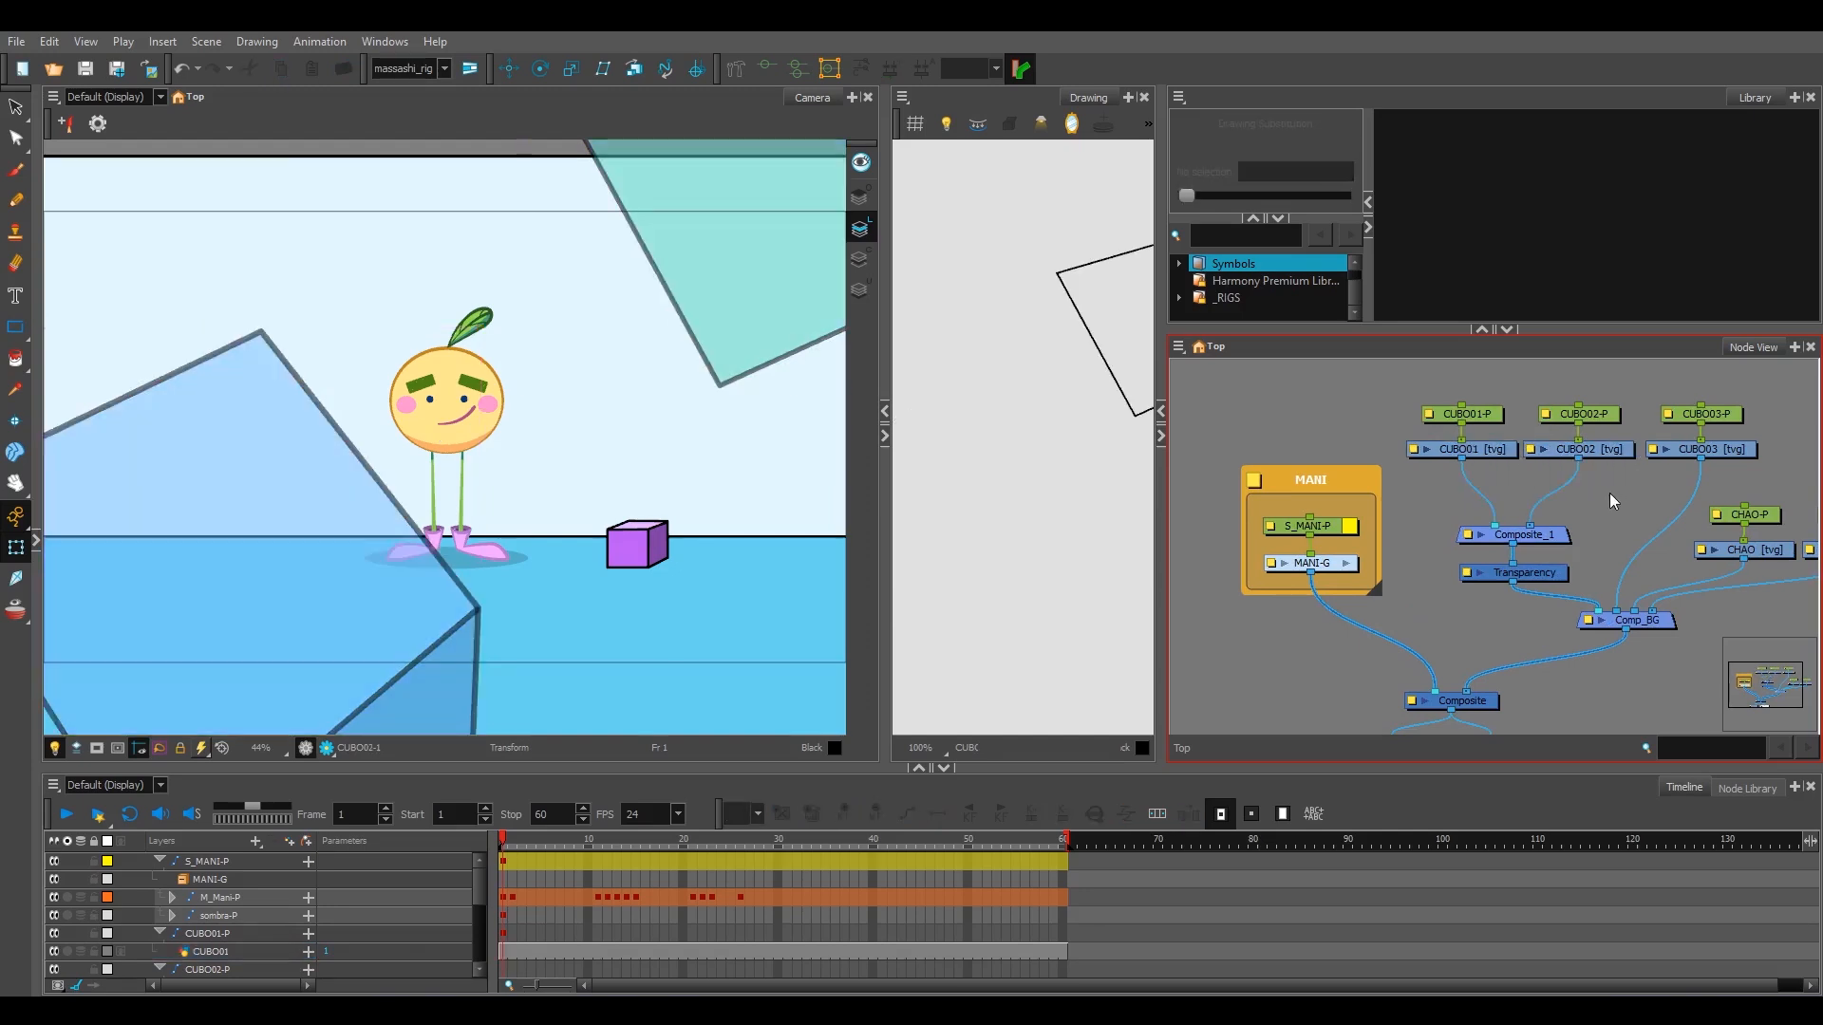
double_click(1517, 573)
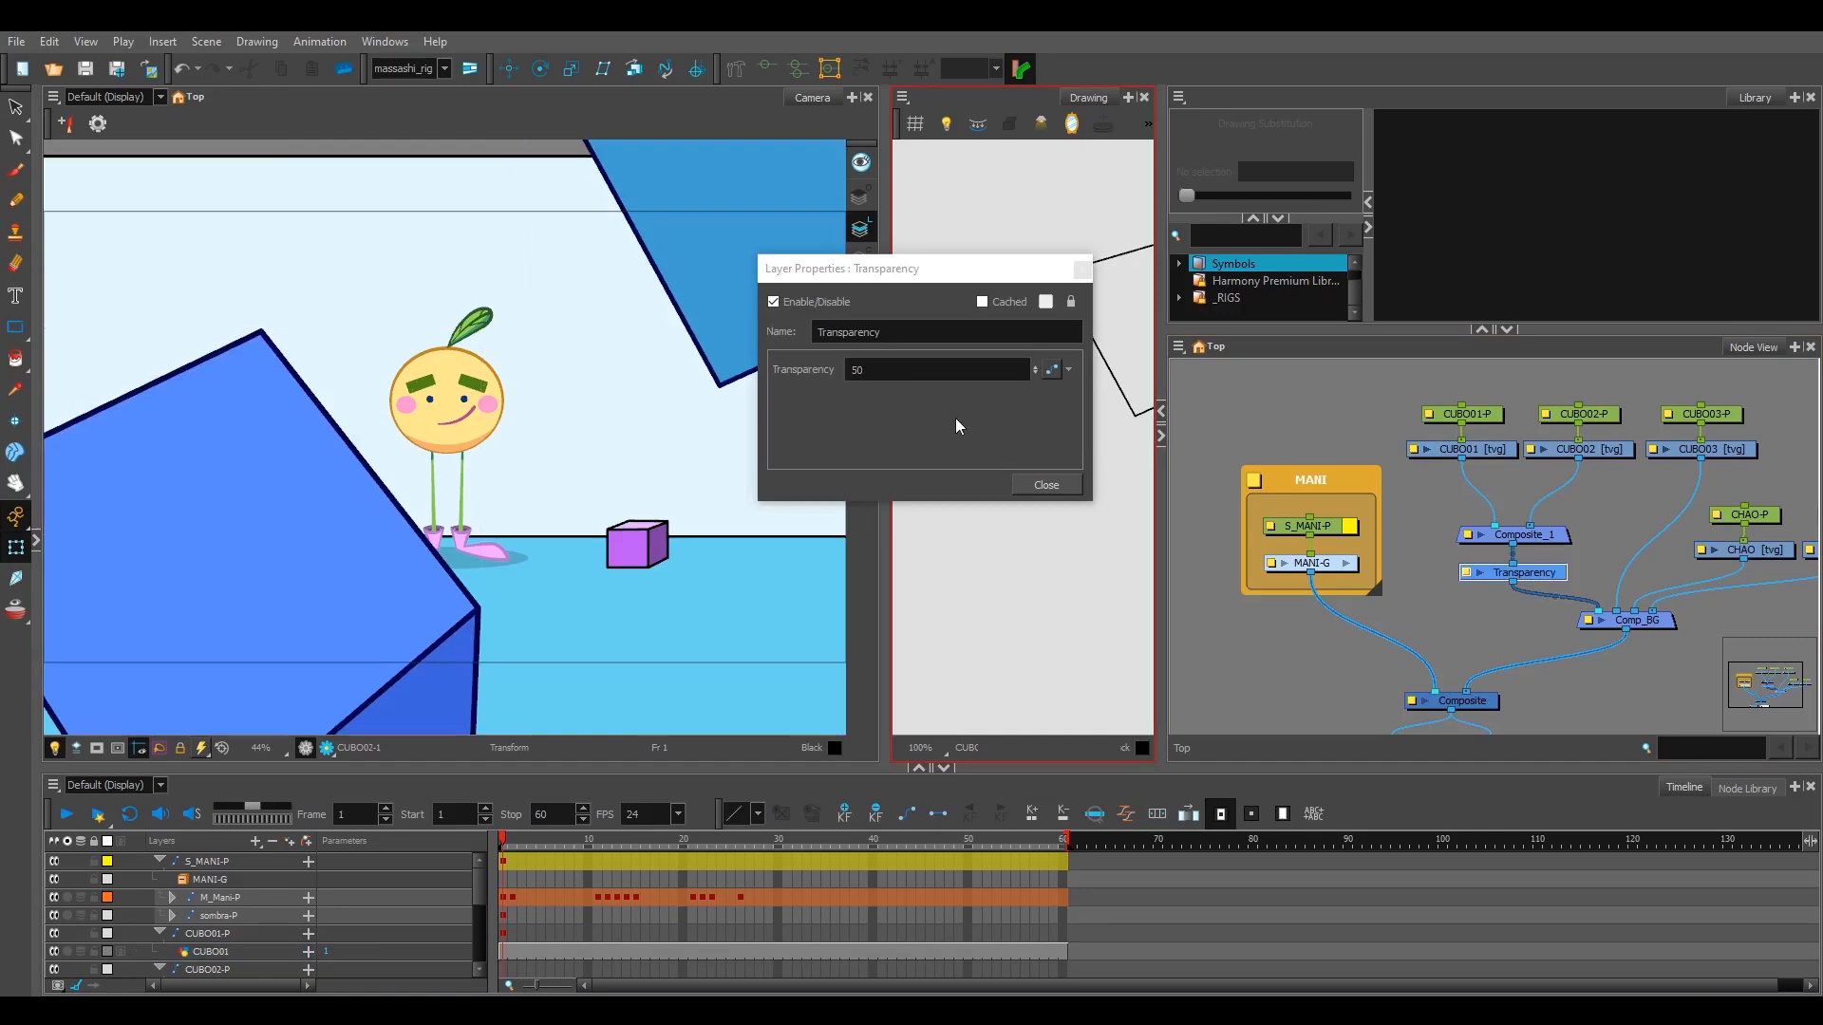
left_click(1046, 484)
left_click(1492, 450)
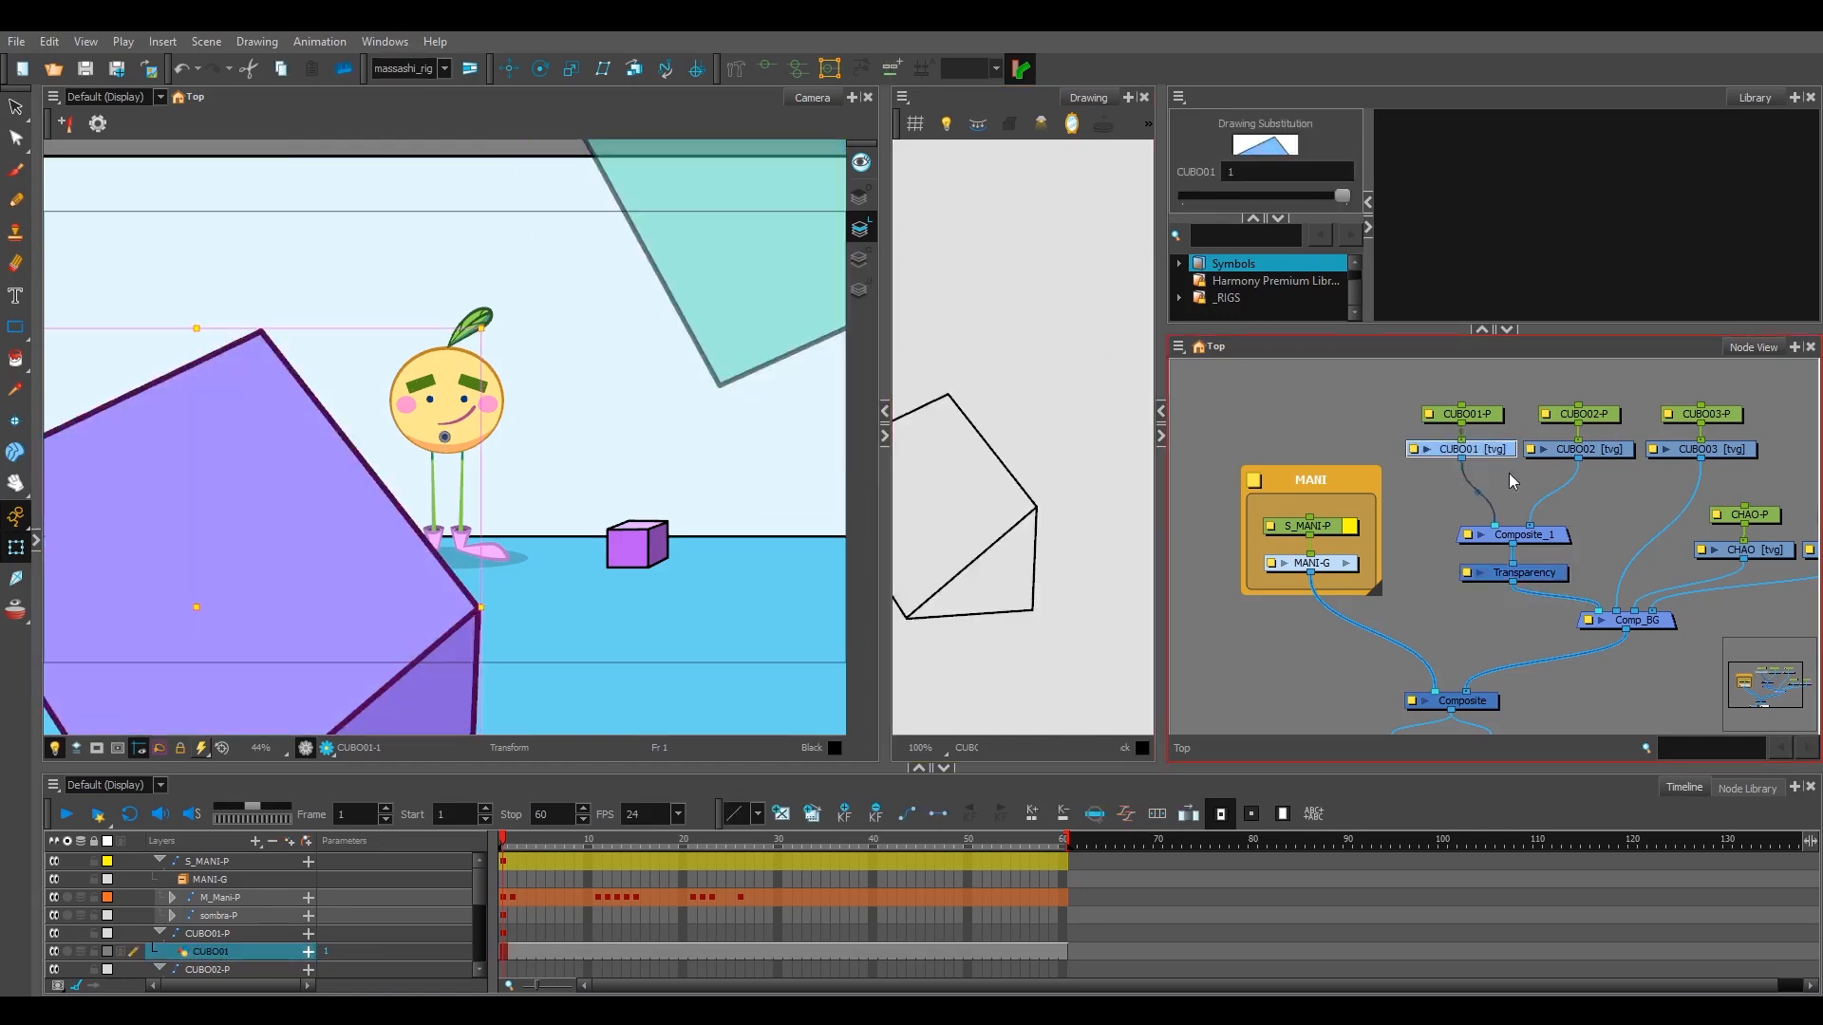
left_click(1508, 473)
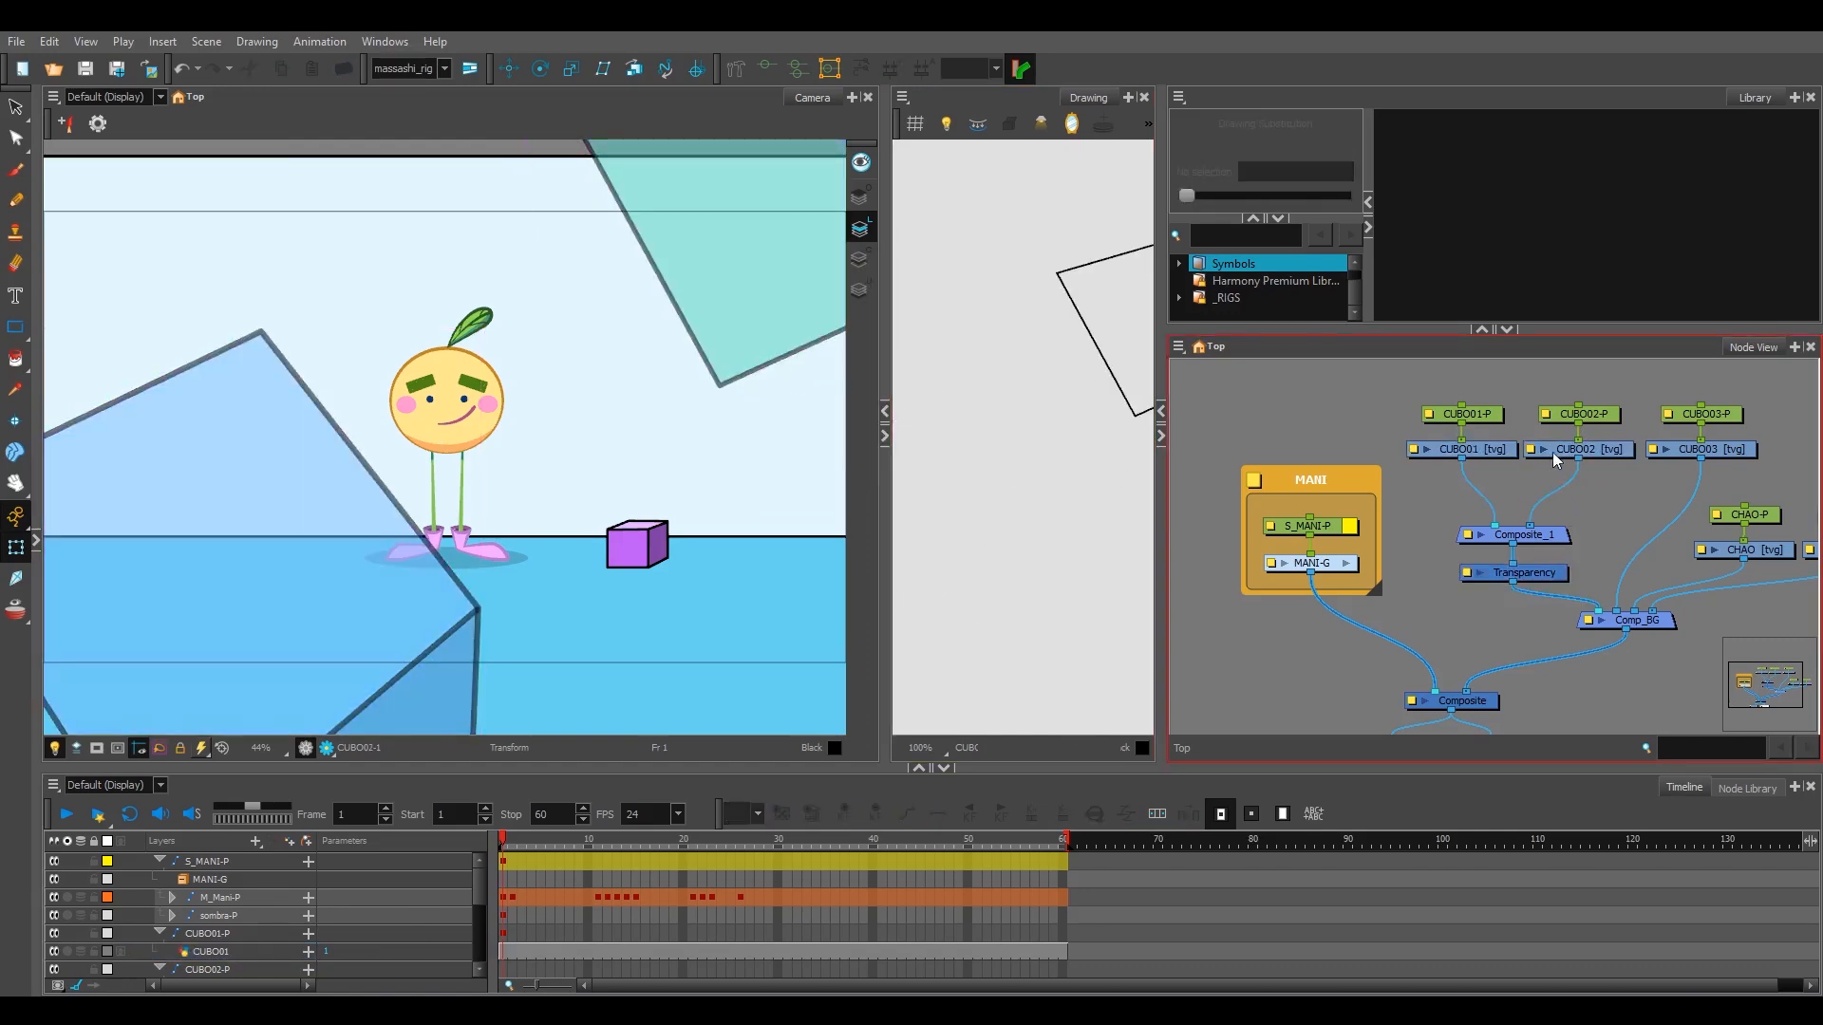
- Nudge the composite above Transparency slightly upward and rename it Comp_cubos
left_click_drag(1573, 496, 1562, 558)
left_click(1582, 500)
scroll(1557, 539, "down", 1)
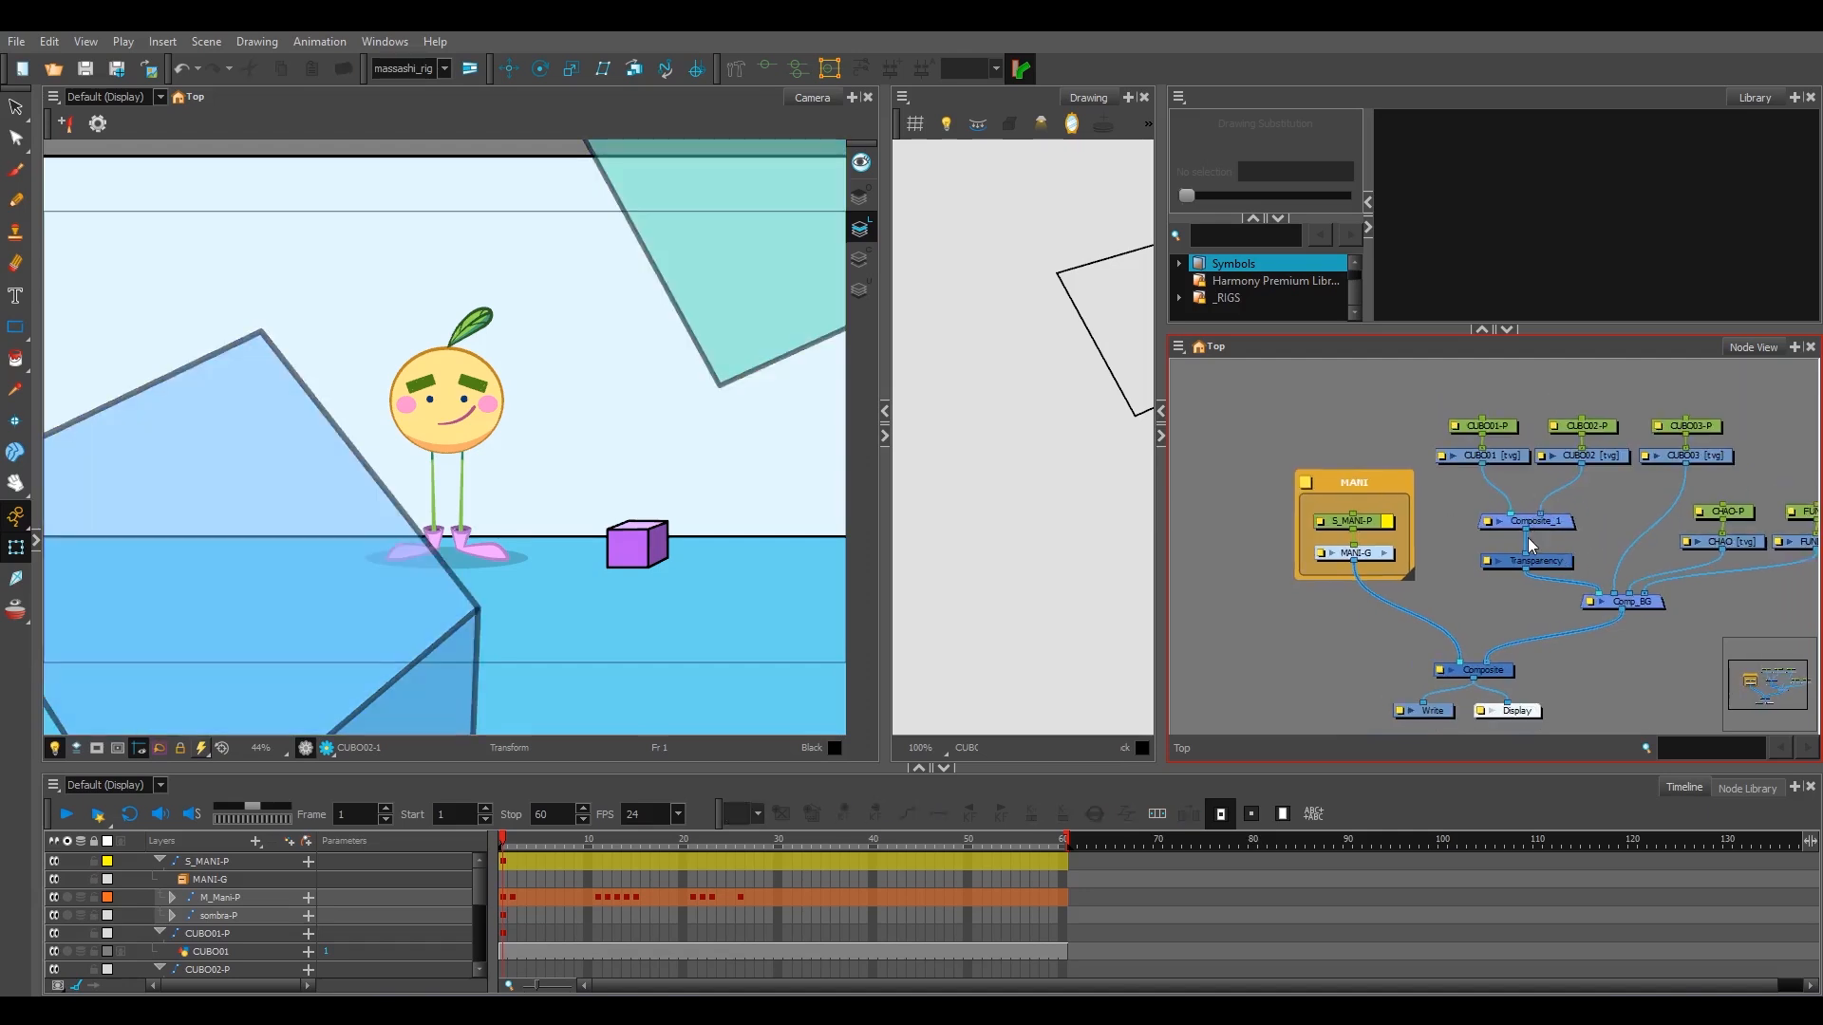
scroll(704, 478, "down", 1)
left_click_drag(693, 498, 695, 510)
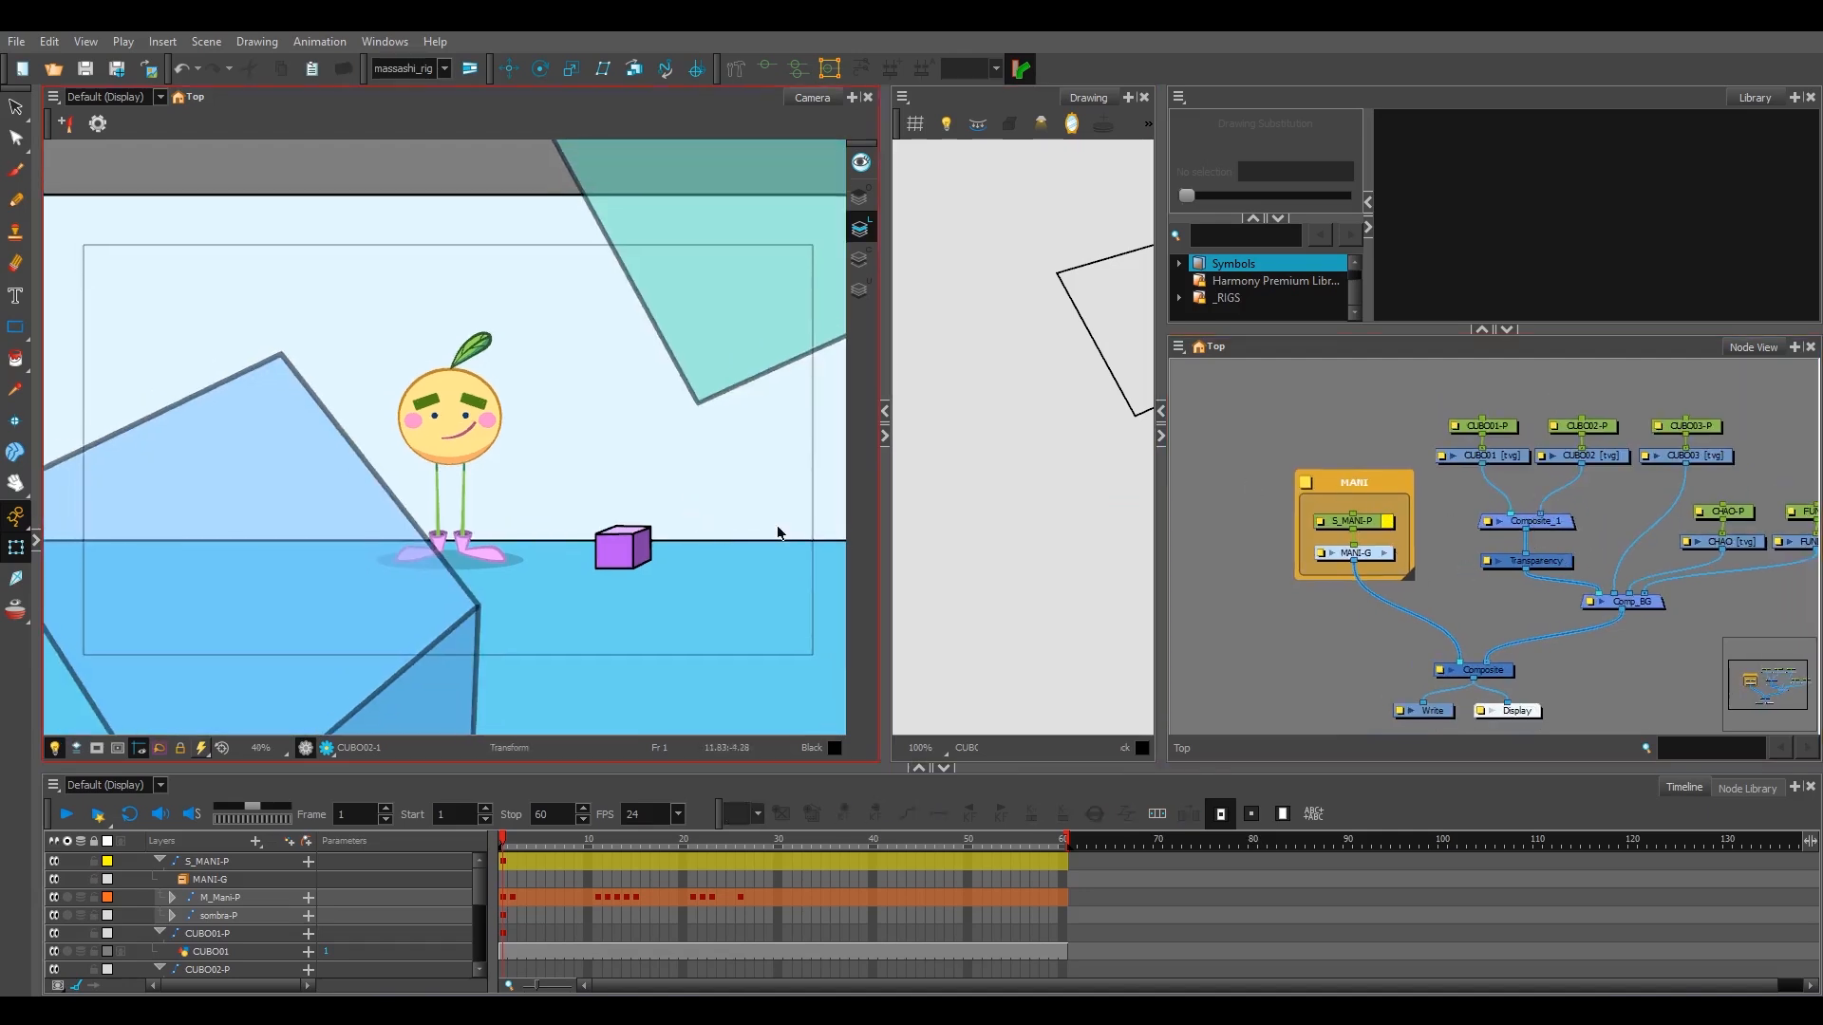
double_click(1566, 522)
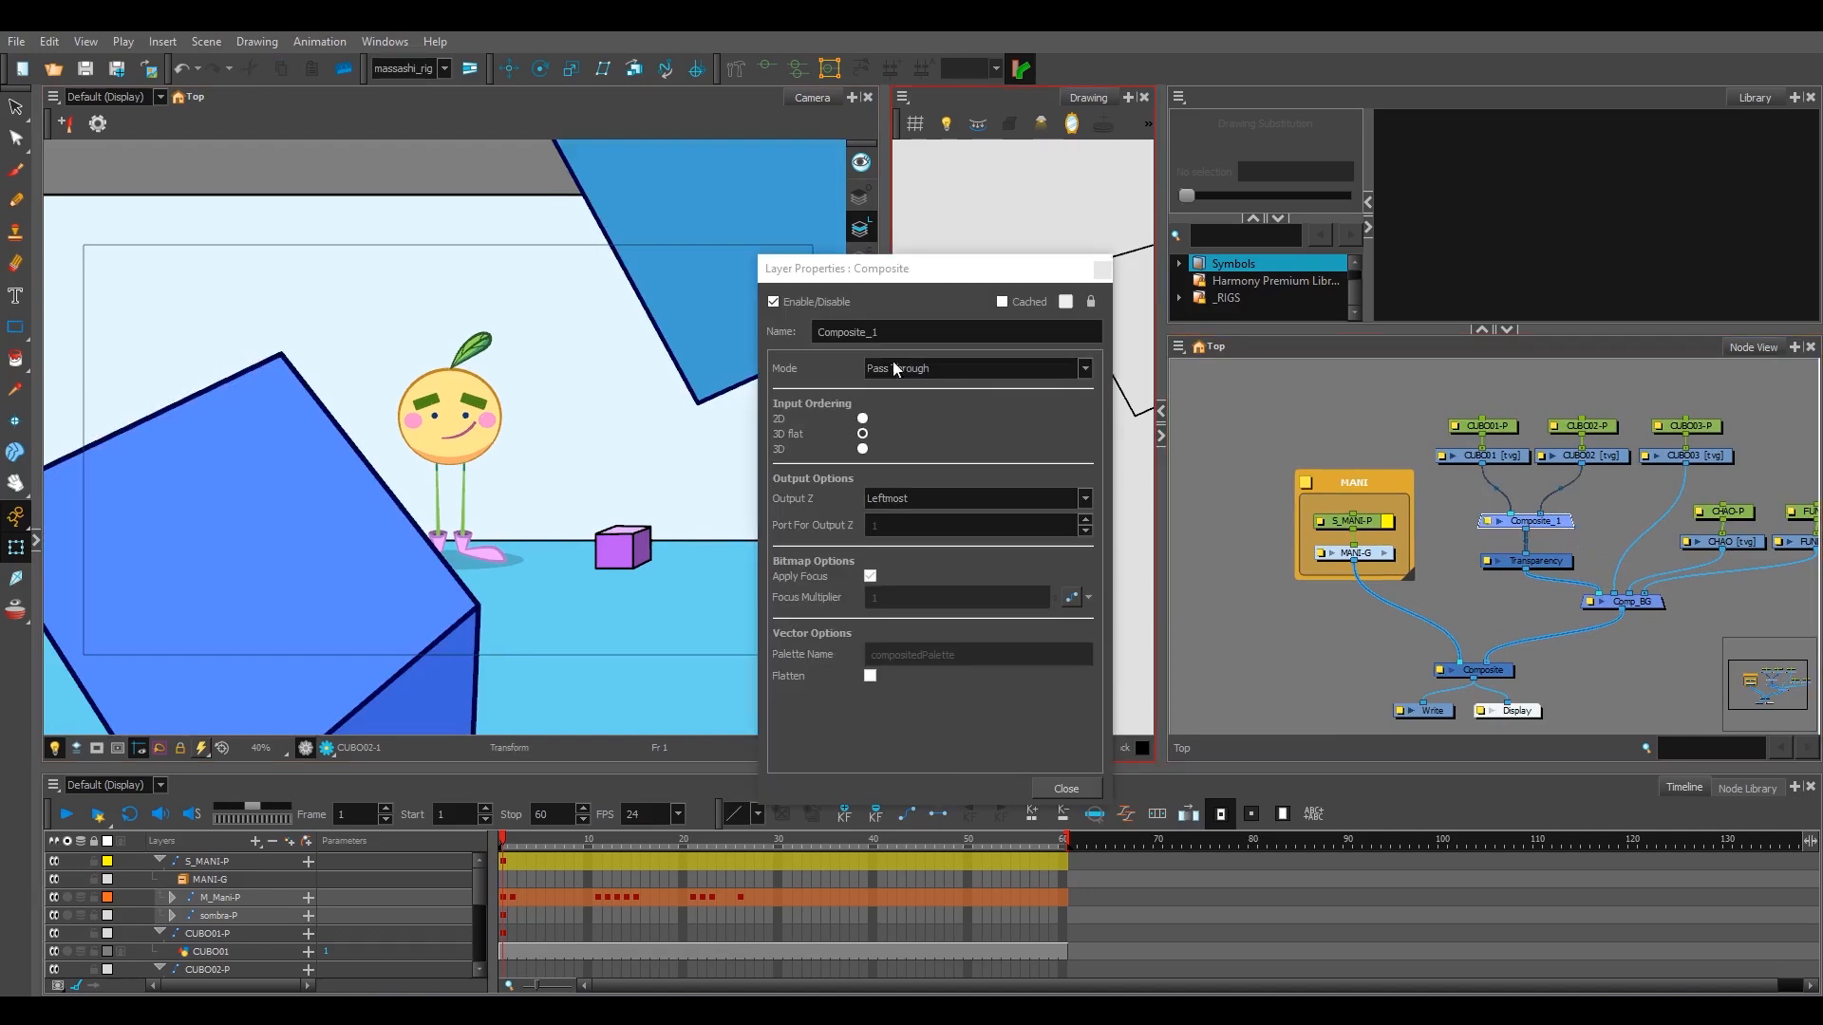
left_click_drag(844, 332, 1033, 112)
type("_cub")
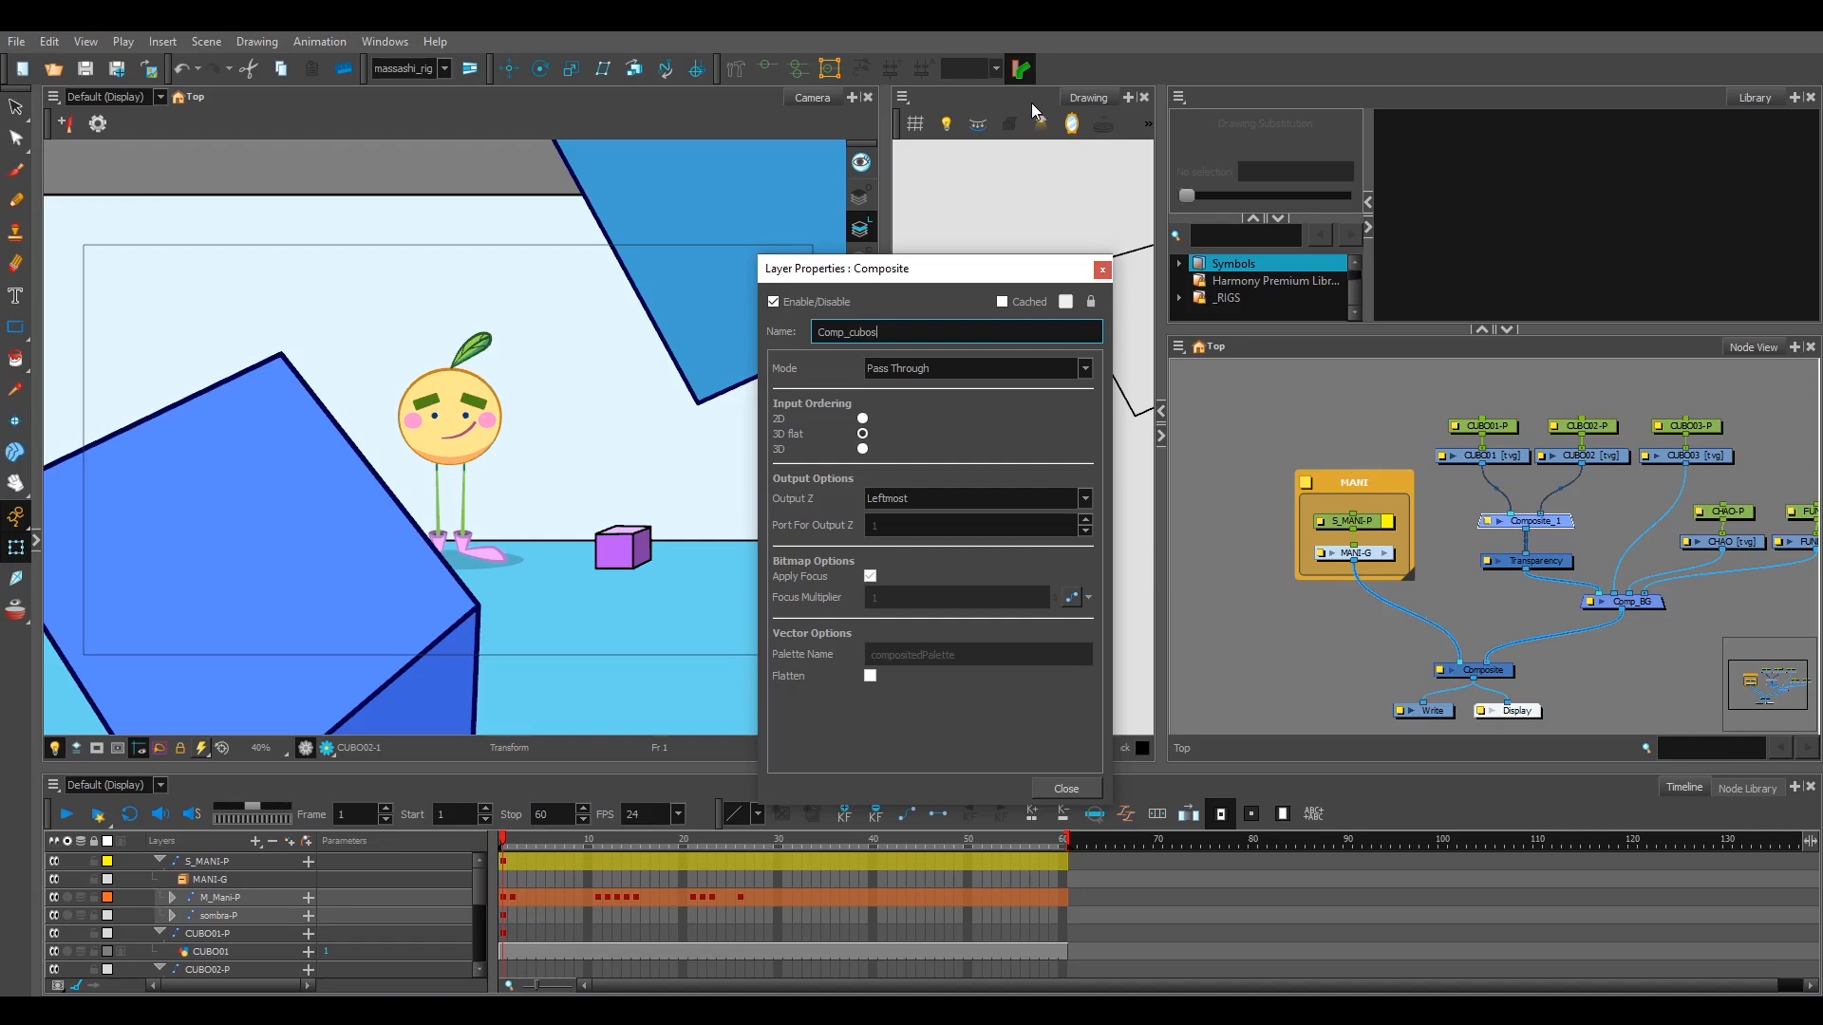
left_click(1066, 789)
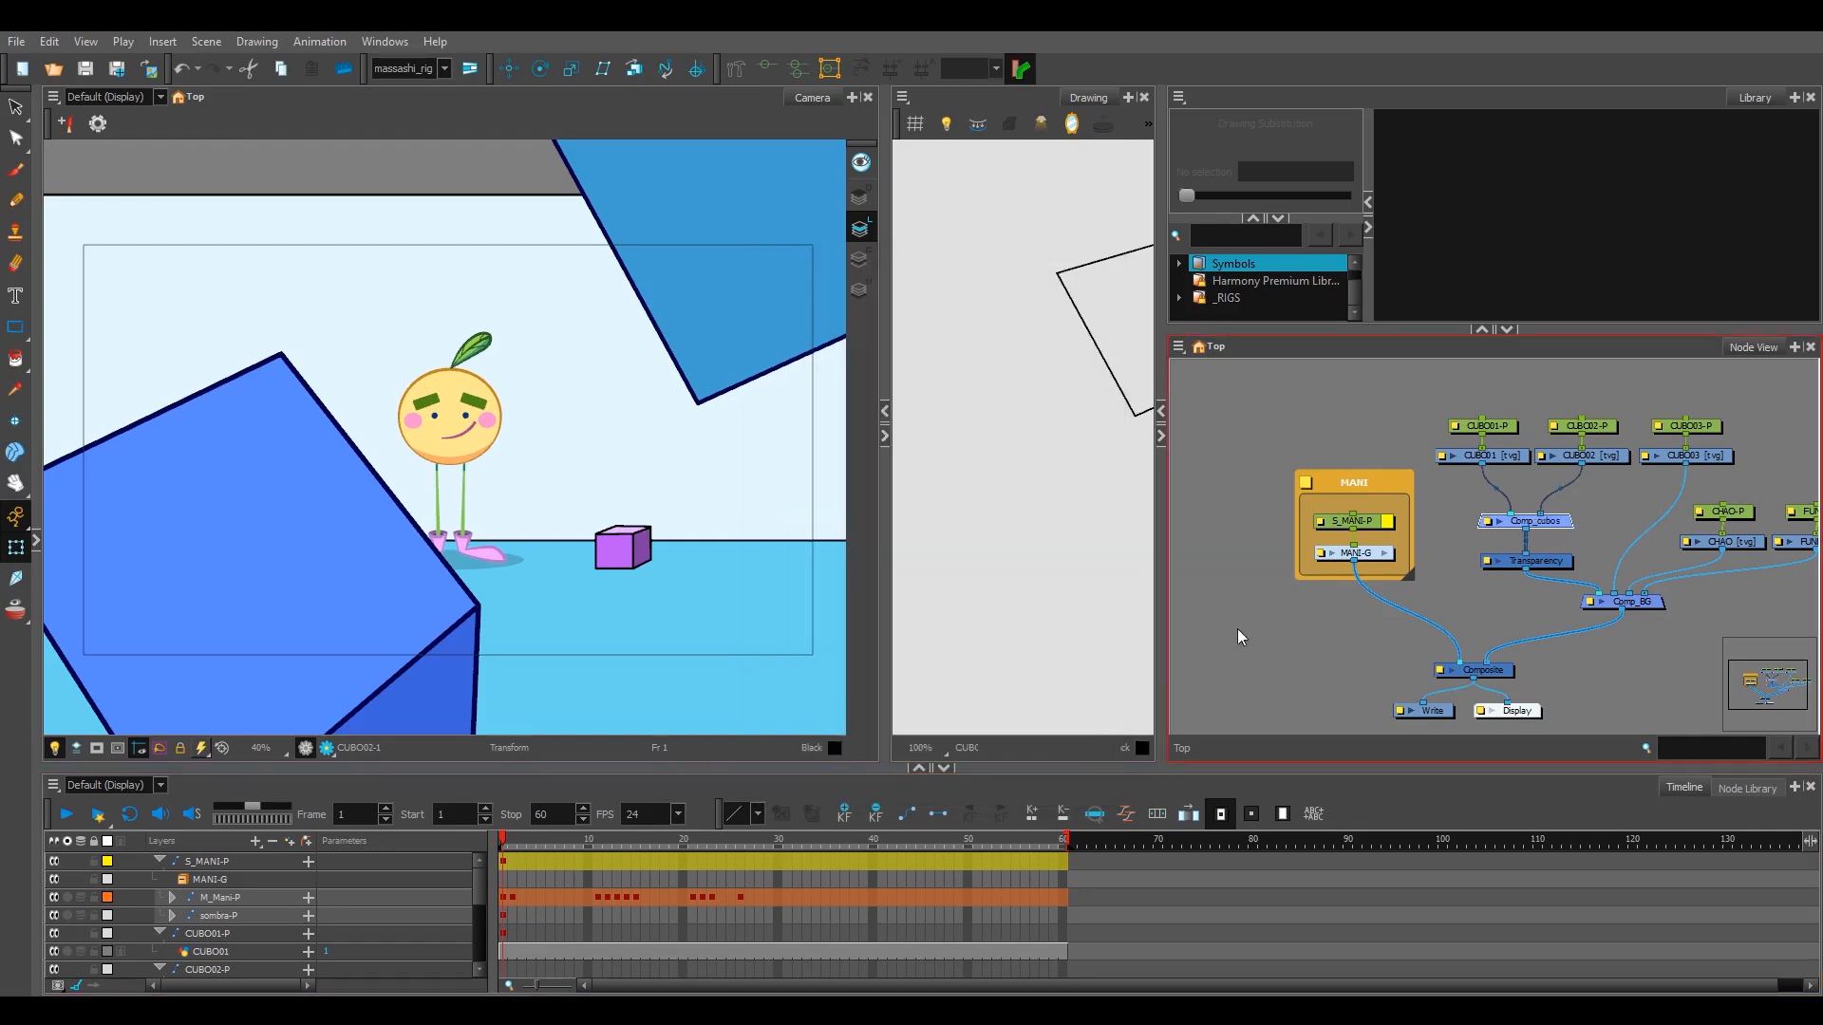
left_click_drag(1596, 529, 1600, 535)
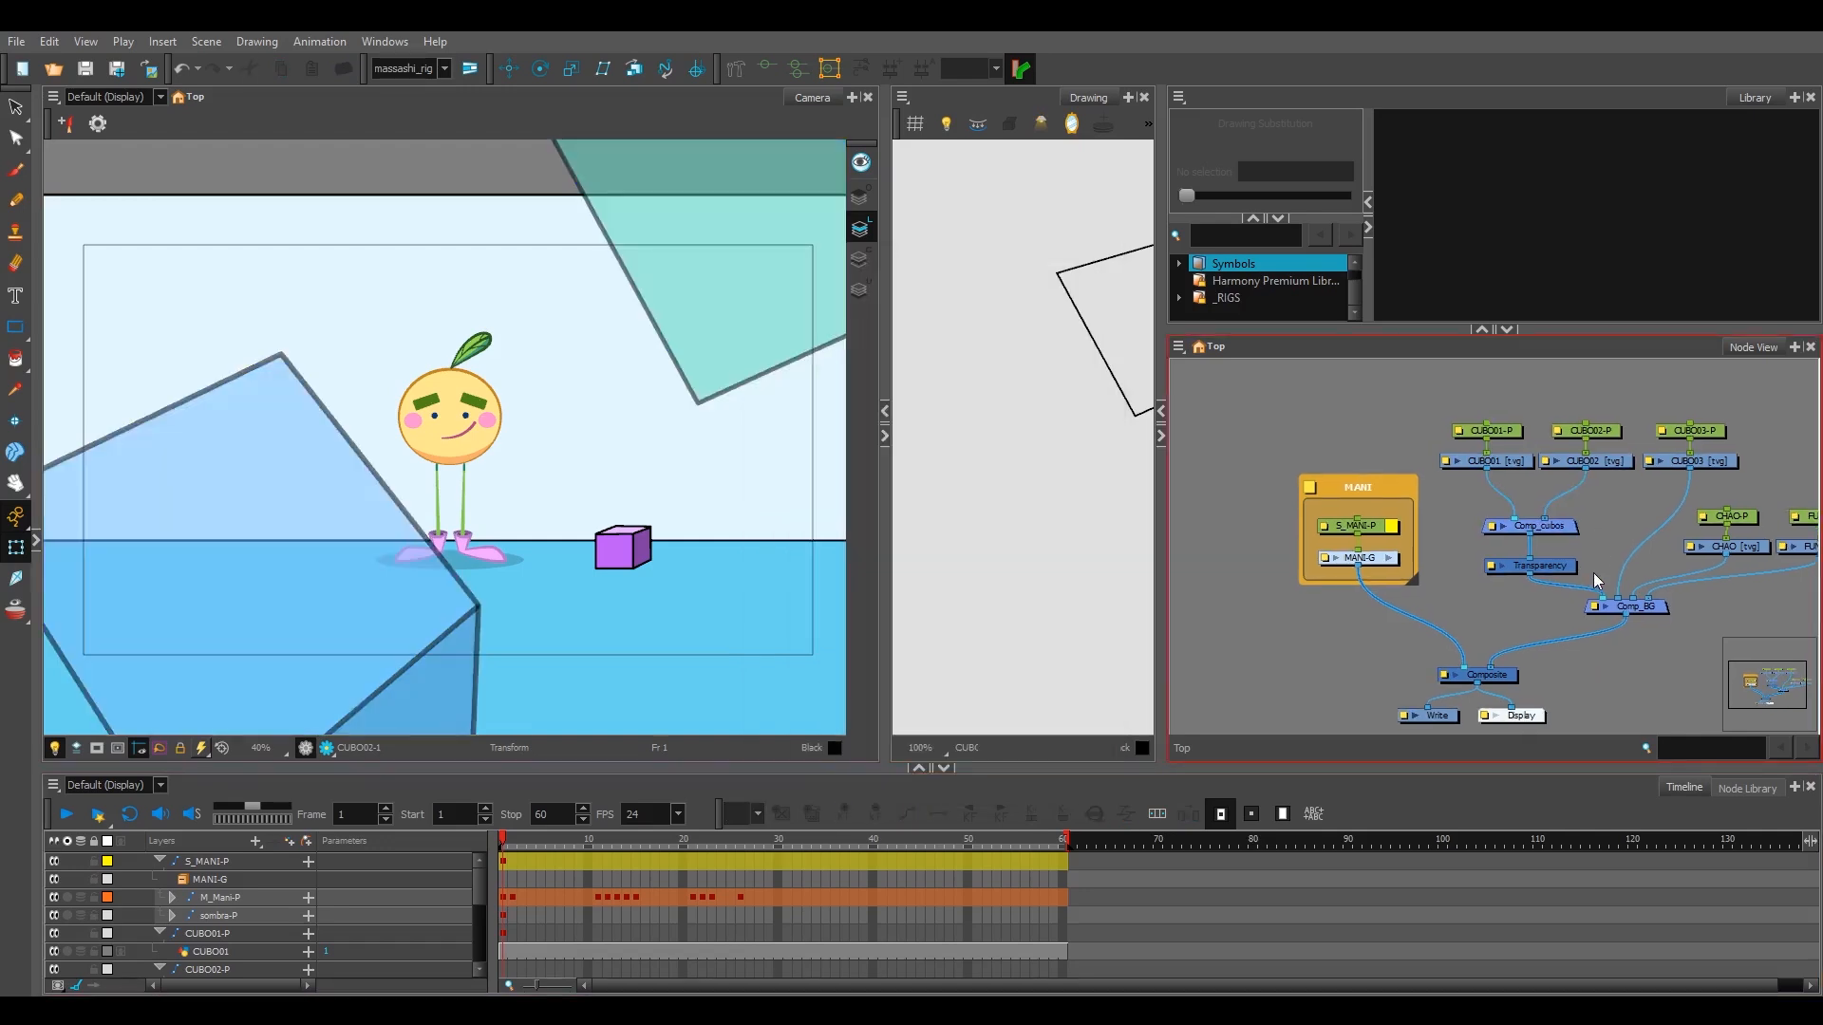
key("d")
key("a")
key("d")
key("a")
scroll(1606, 550, "down", 3)
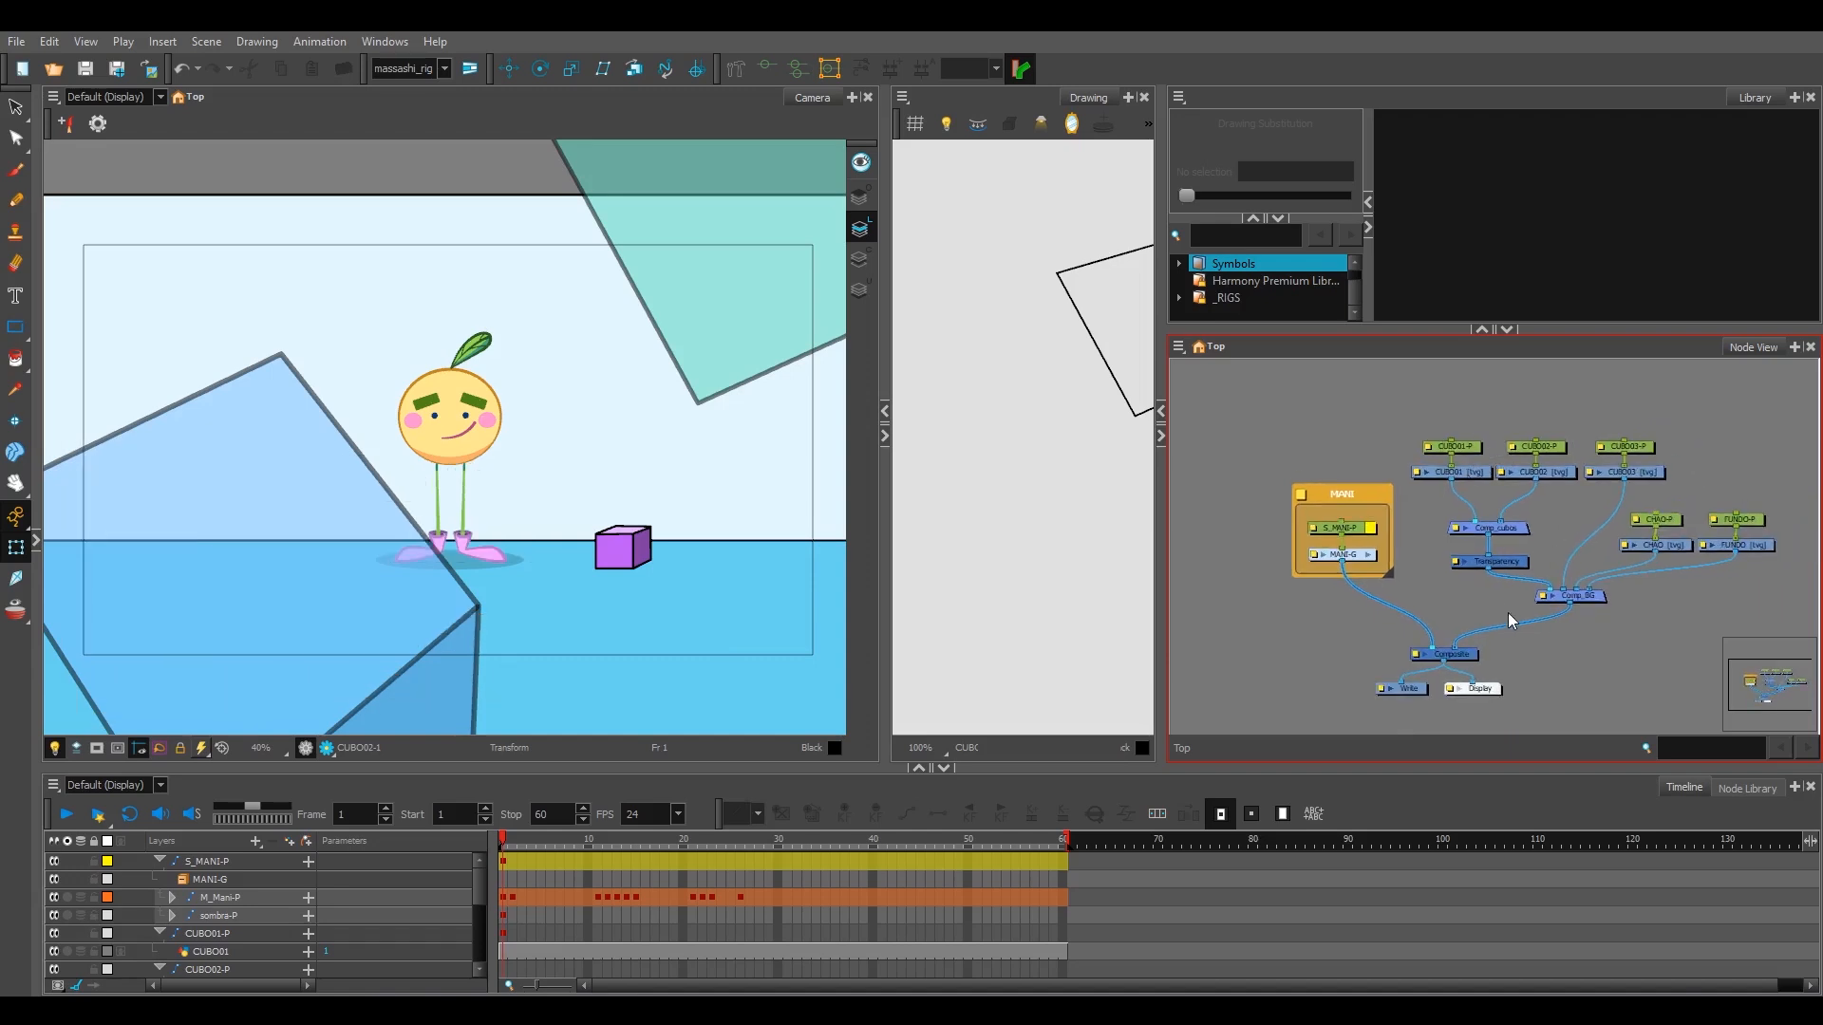
scroll(1514, 564, "up", 1)
left_click_drag(1518, 530, 1515, 522)
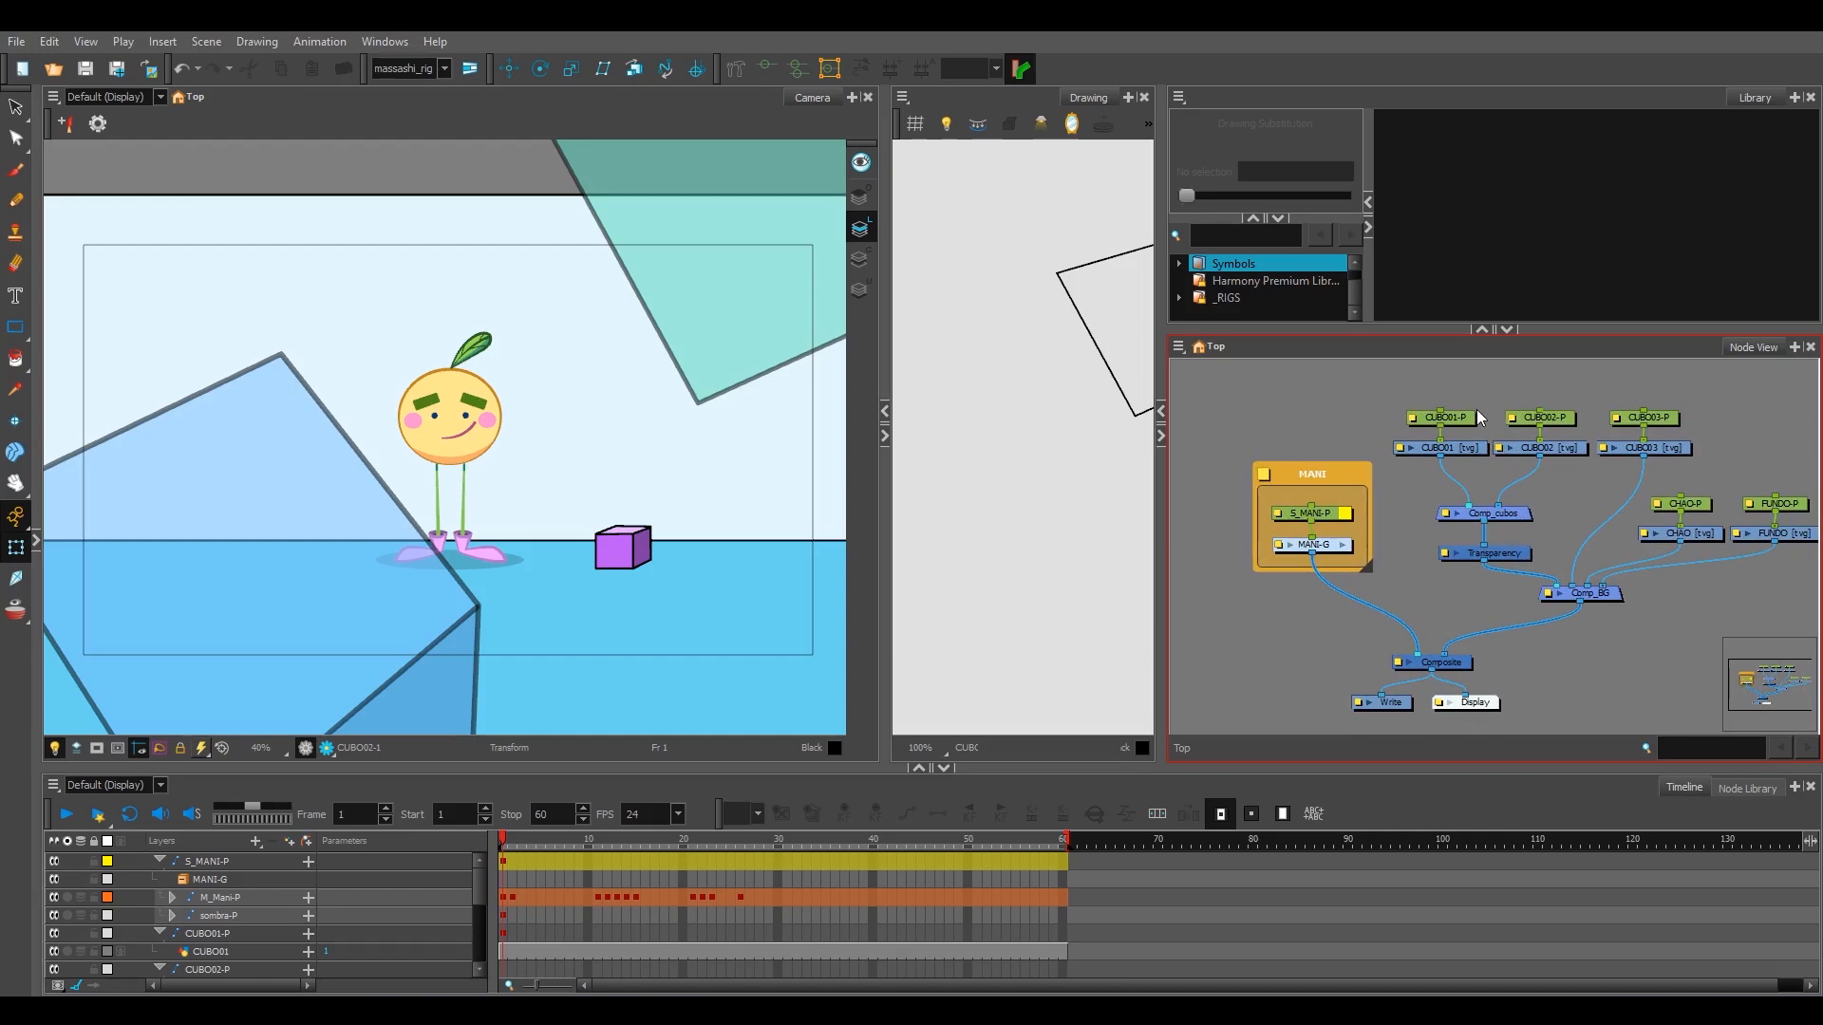
left_click_drag(1587, 496, 1473, 553)
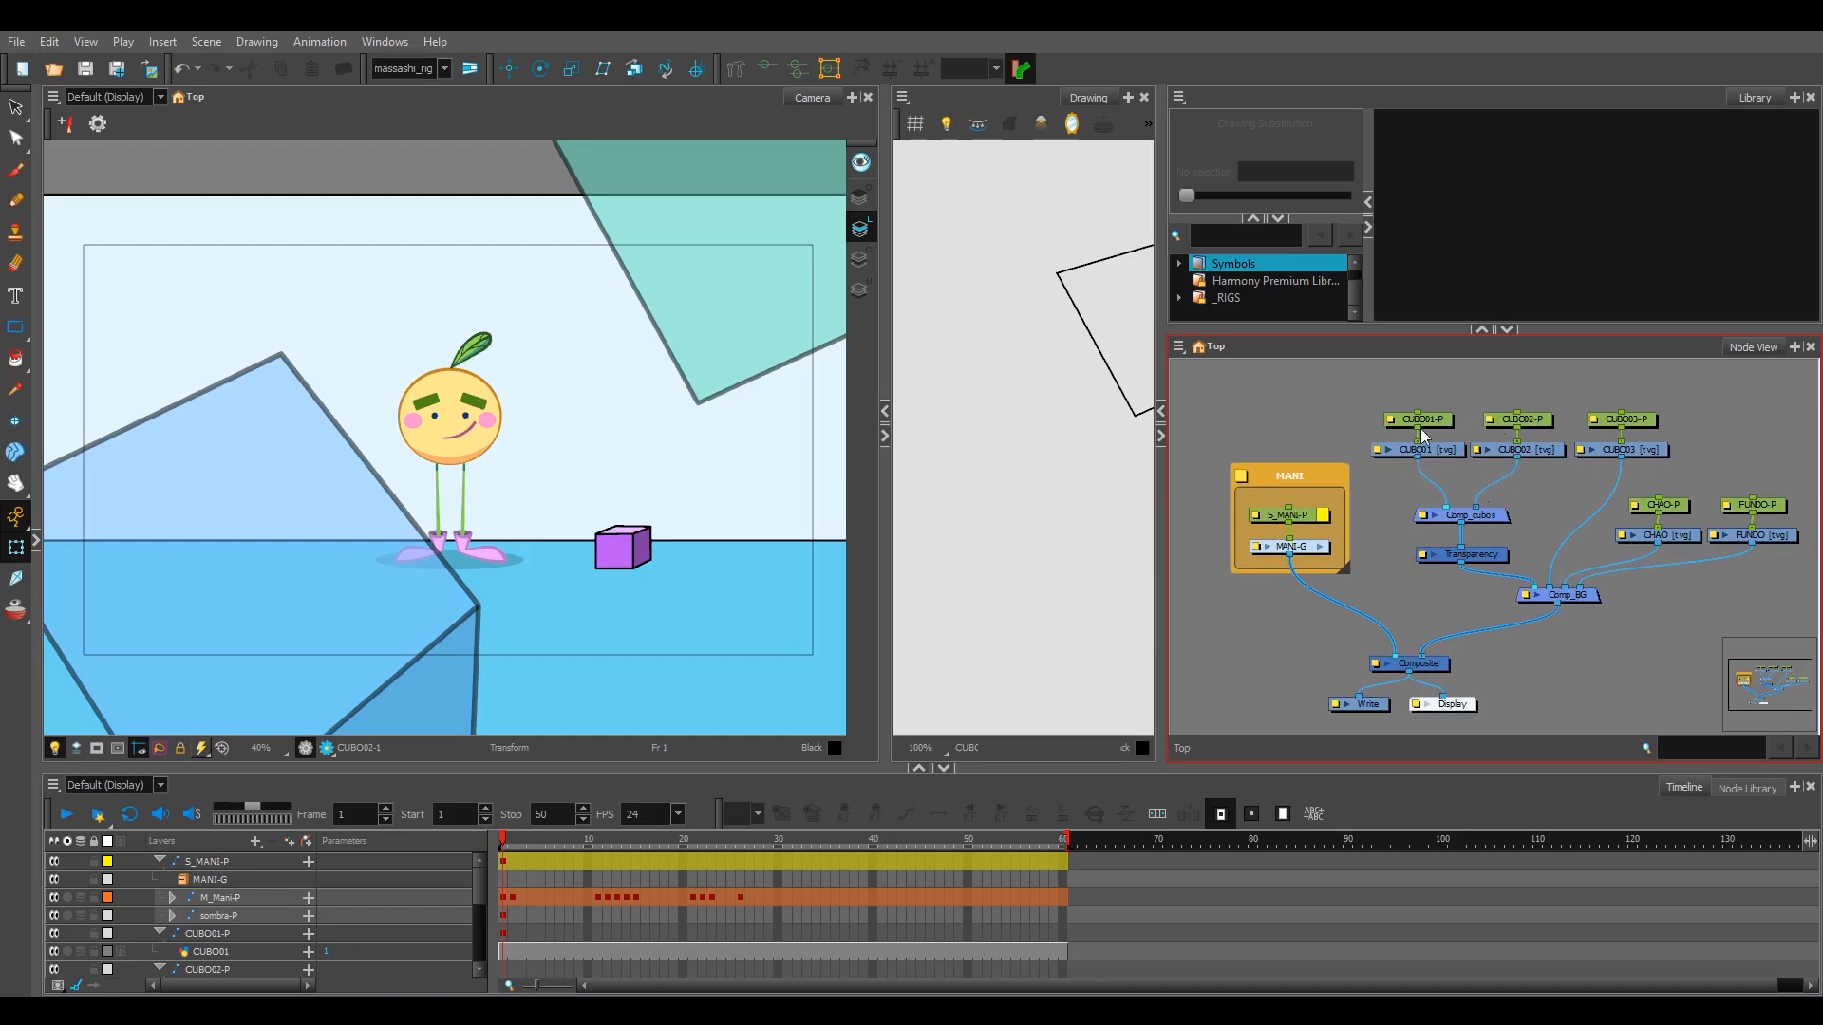
- Select the CUBO01 and CUBO02 drawings in turn and examine the semi-transparent cubes against the whole camera frame
left_click(1445, 454)
left_click(1537, 450)
left_click(1449, 452)
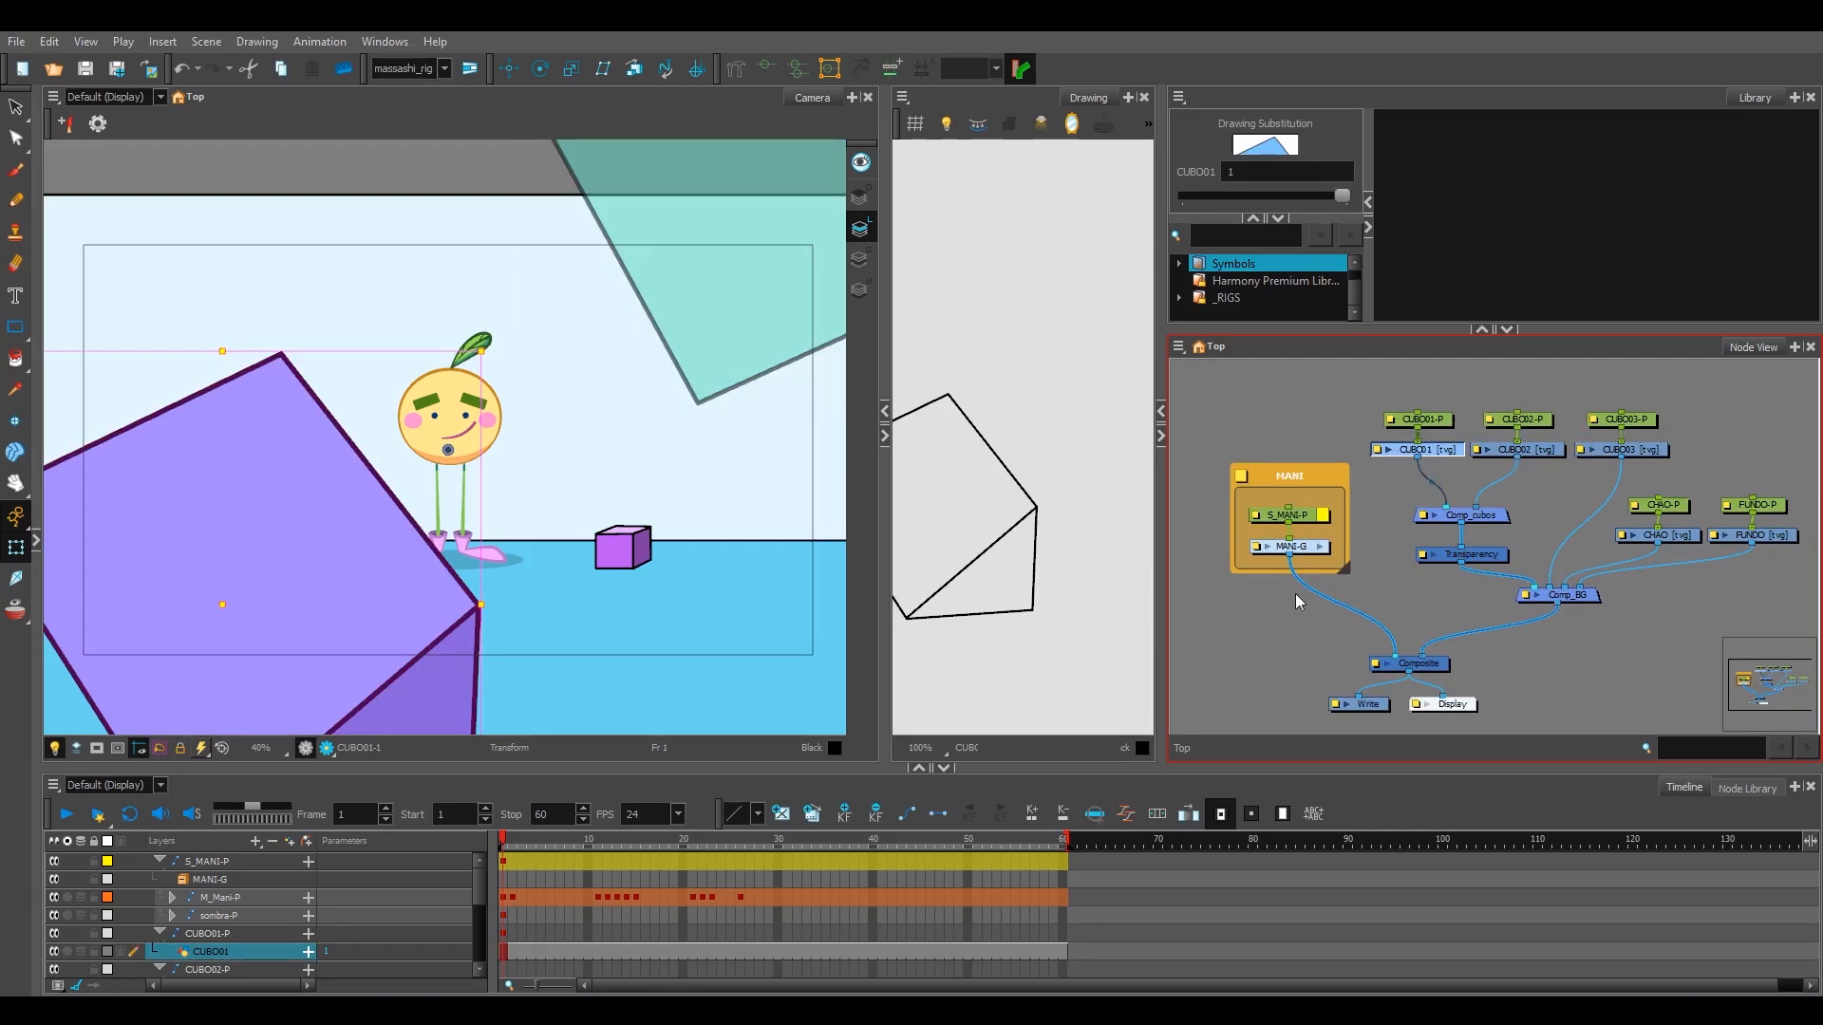
scroll(560, 428, "down", 1)
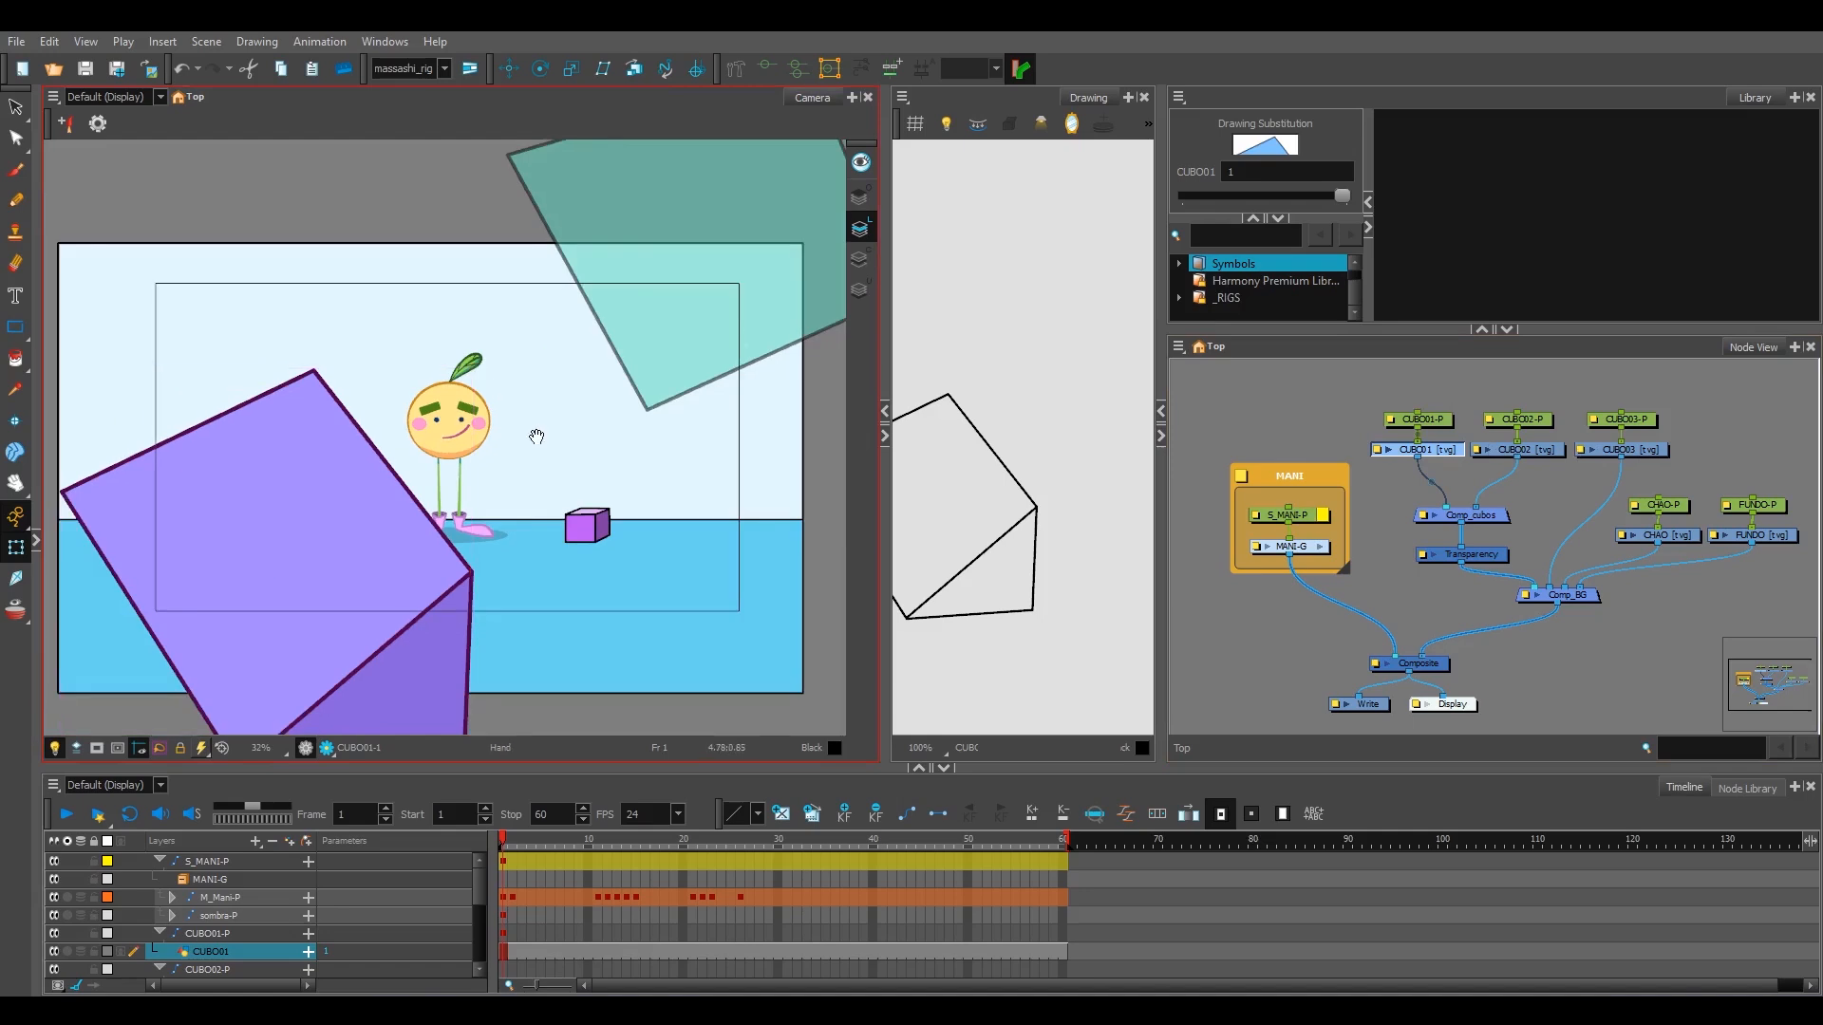
left_click_drag(535, 436, 560, 440)
scroll(598, 442, "up", 1)
left_click(558, 192)
scroll(670, 592, "down", 1)
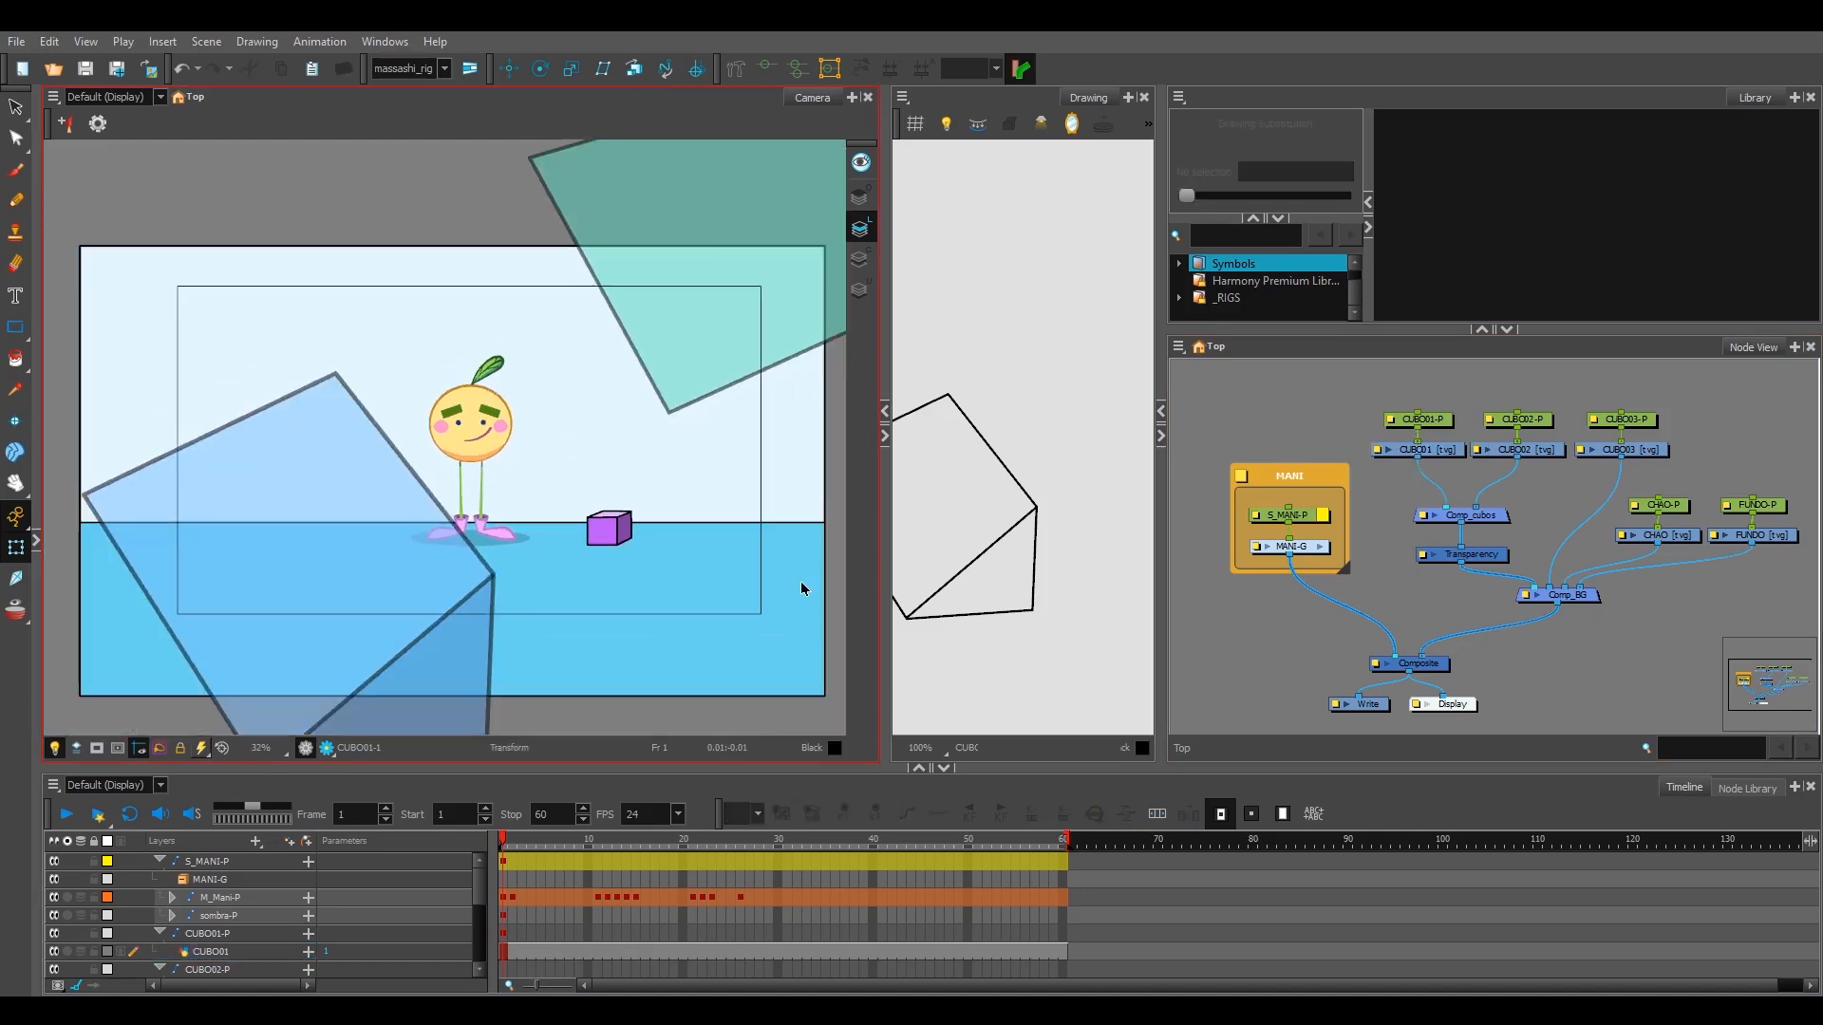